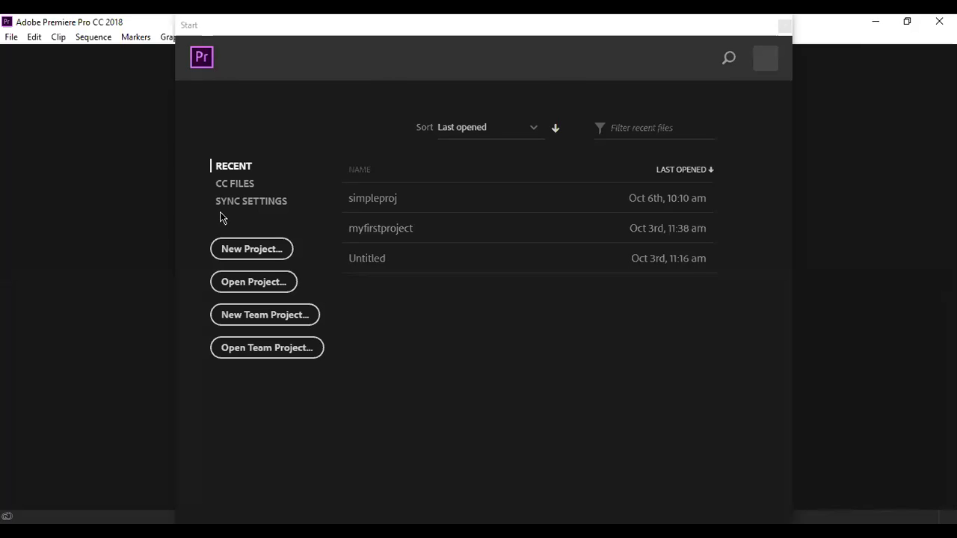
Create a new project named sample in E:\premiere pro with the default settings
left_click(253, 250)
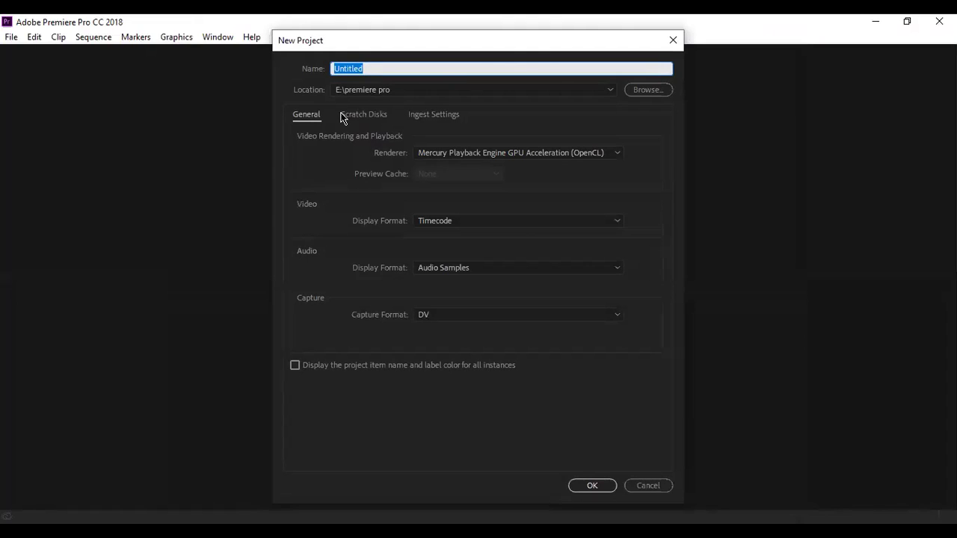
type("same")
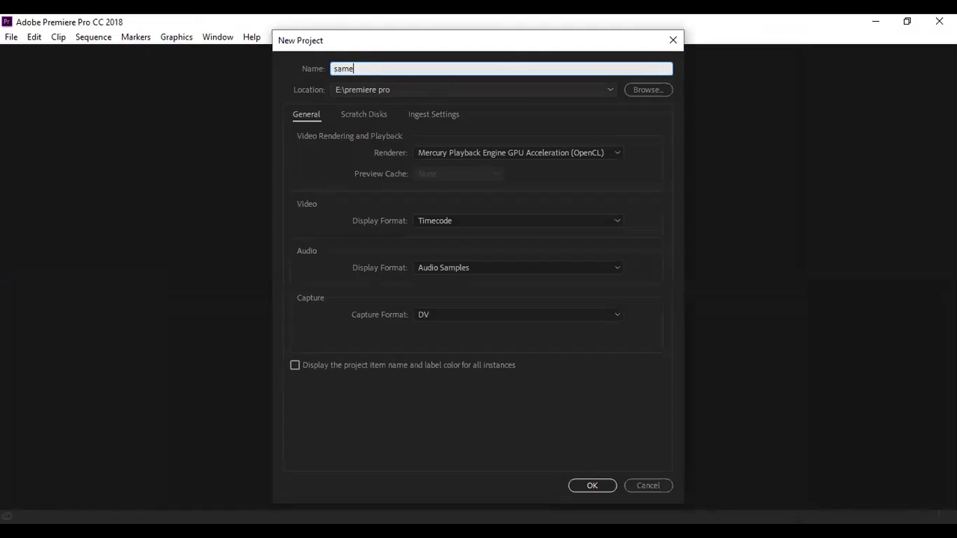
key("BackSpace")
type("ple")
key("Return")
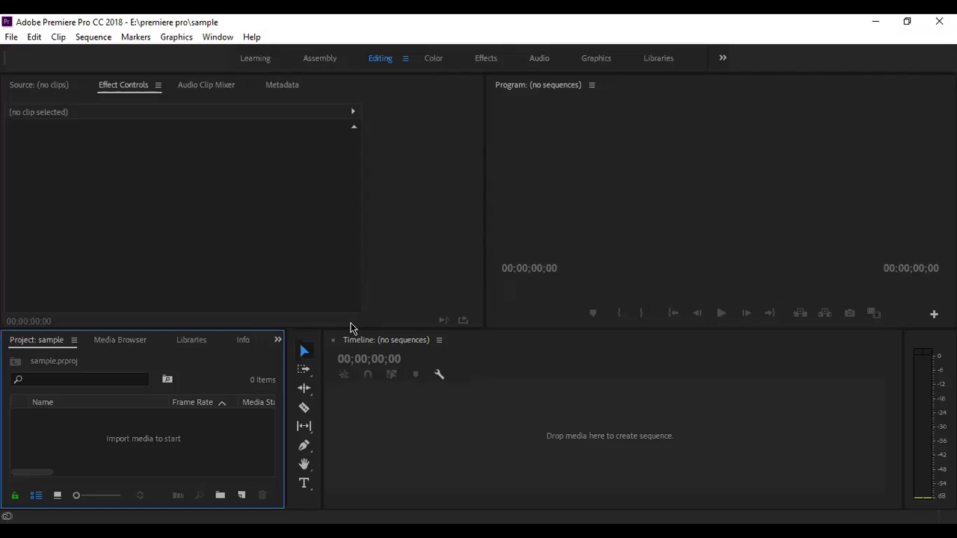
Activate the horizontal Type tool
left_click(305, 484)
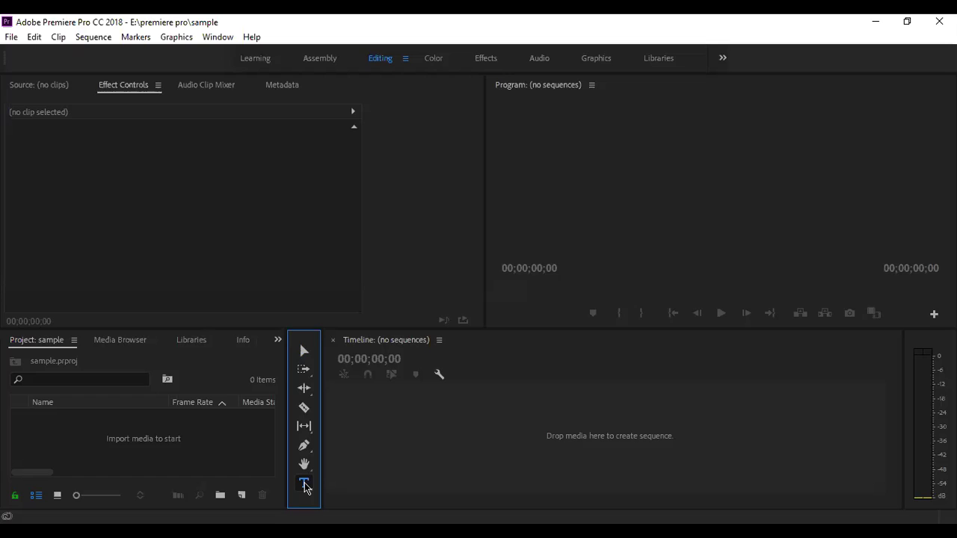
left_click(242, 496)
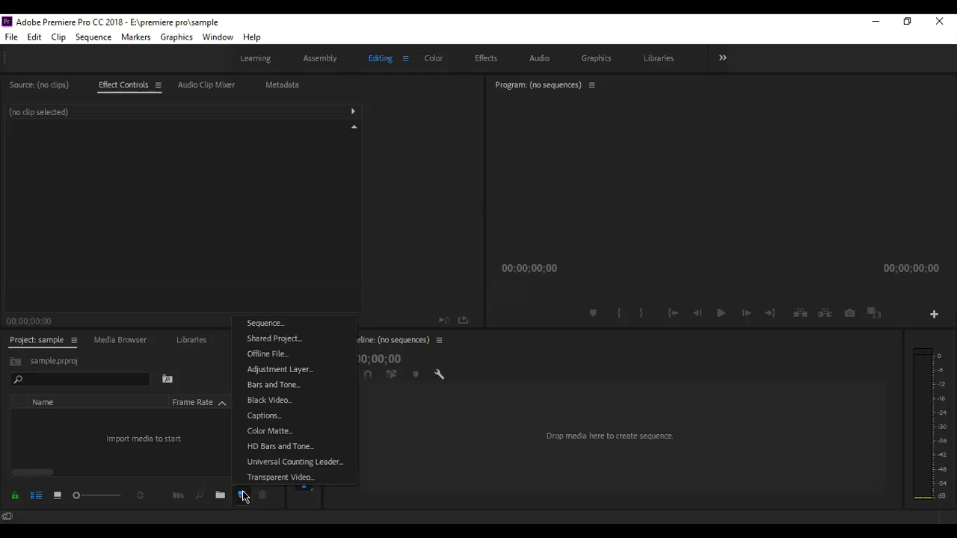
left_click(243, 498)
left_click(304, 484)
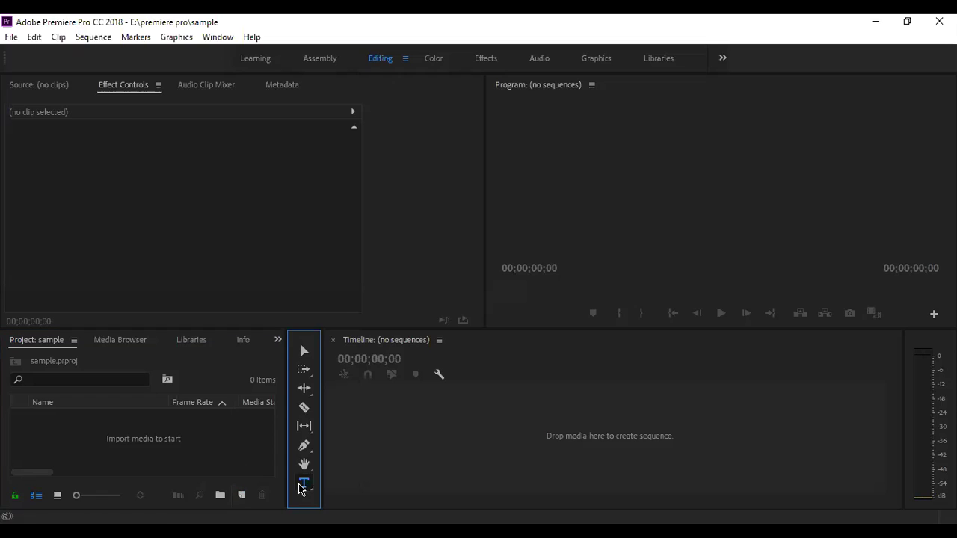
left_click(545, 151)
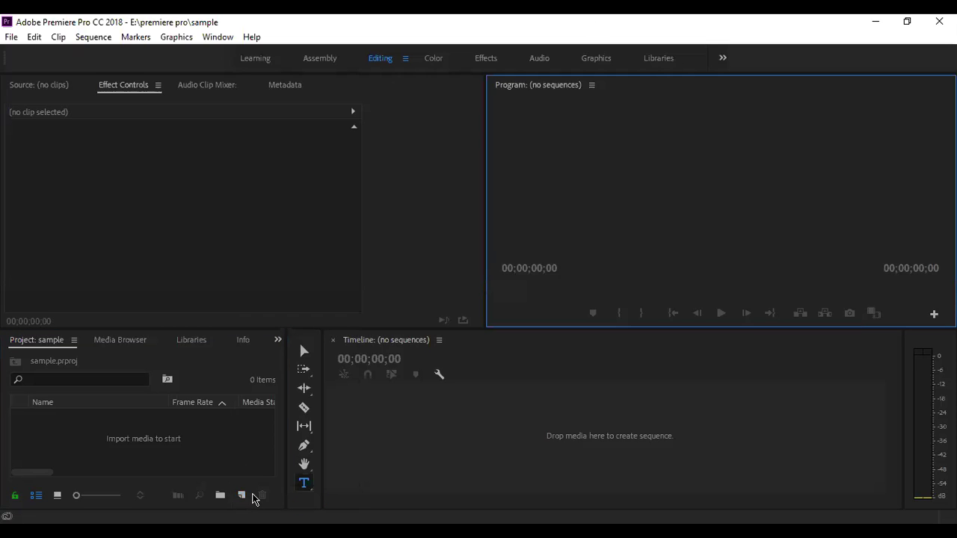
left_click(305, 483)
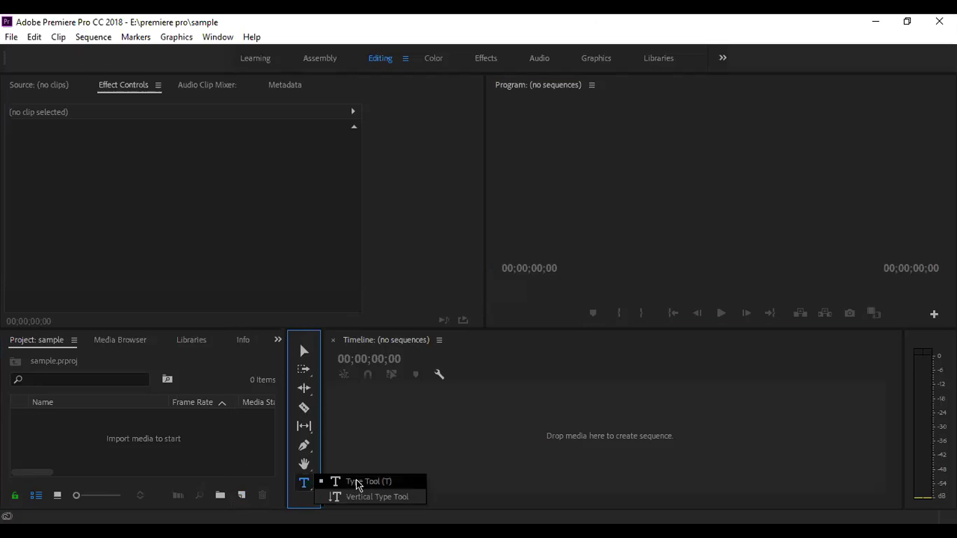
left_click(357, 483)
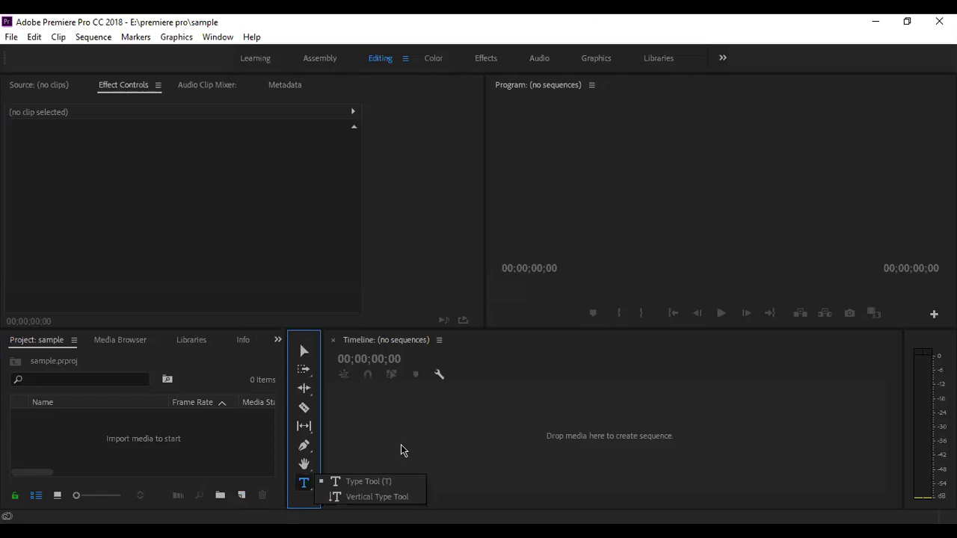
left_click(341, 484)
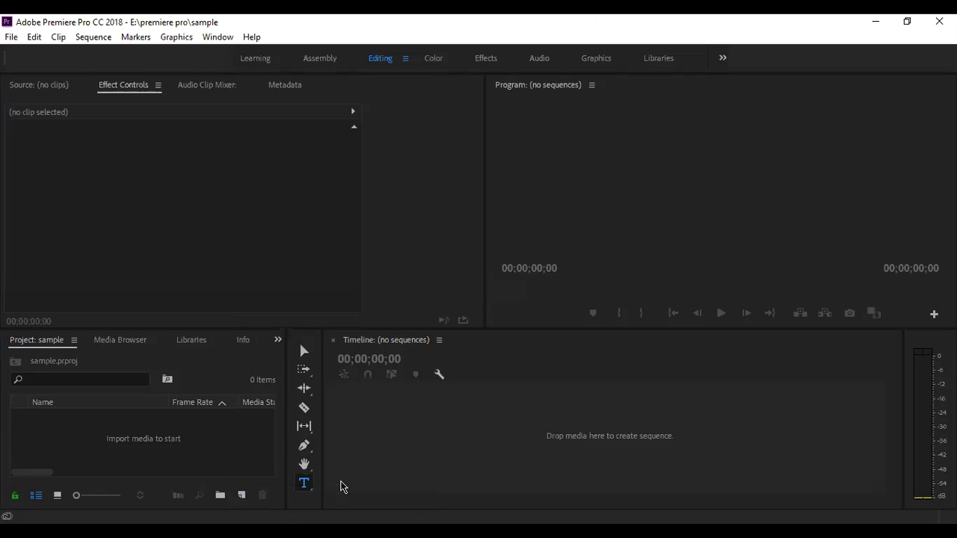
Create a new sequence named Sequence 01 with the DV - NTSC Standard 48kHz preset
left_click(189, 452)
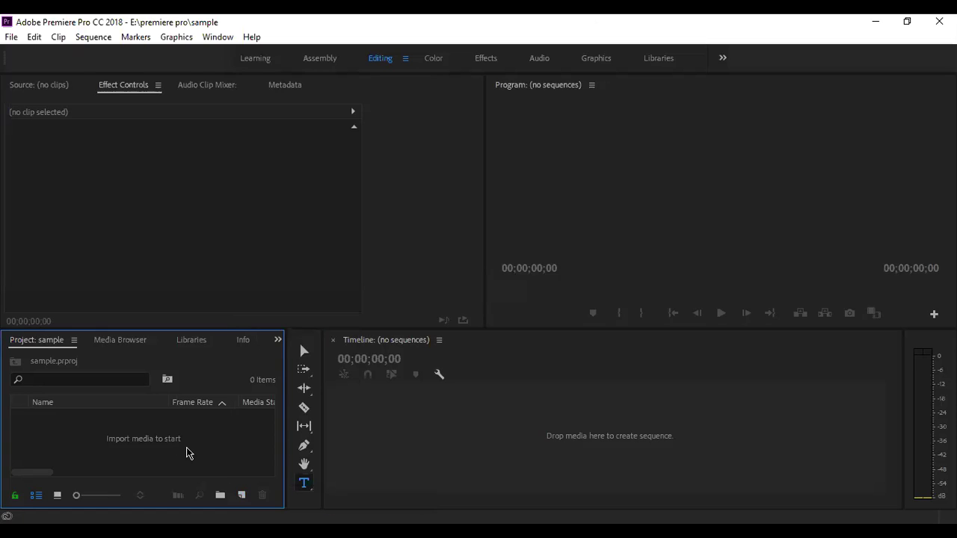
right_click(187, 452)
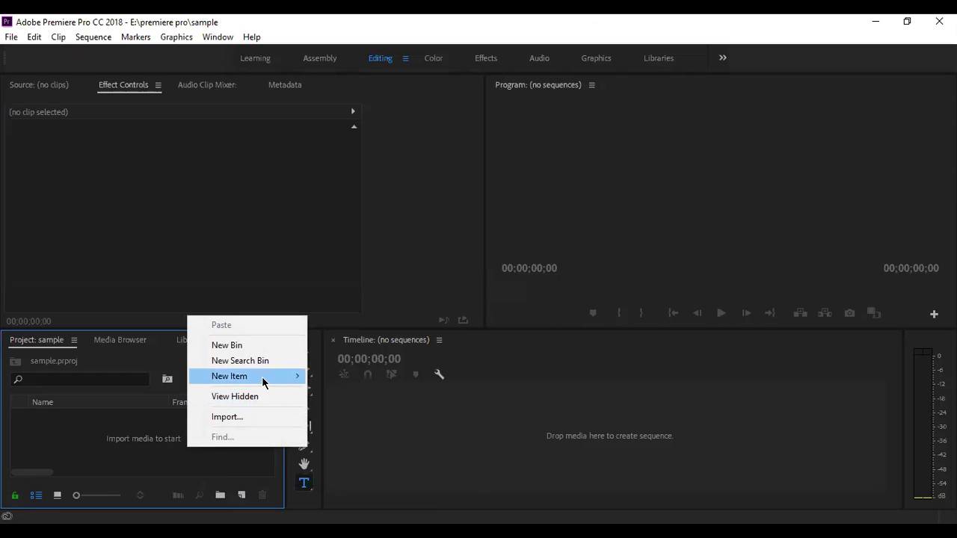
mouse_move(262, 376)
left_click(327, 376)
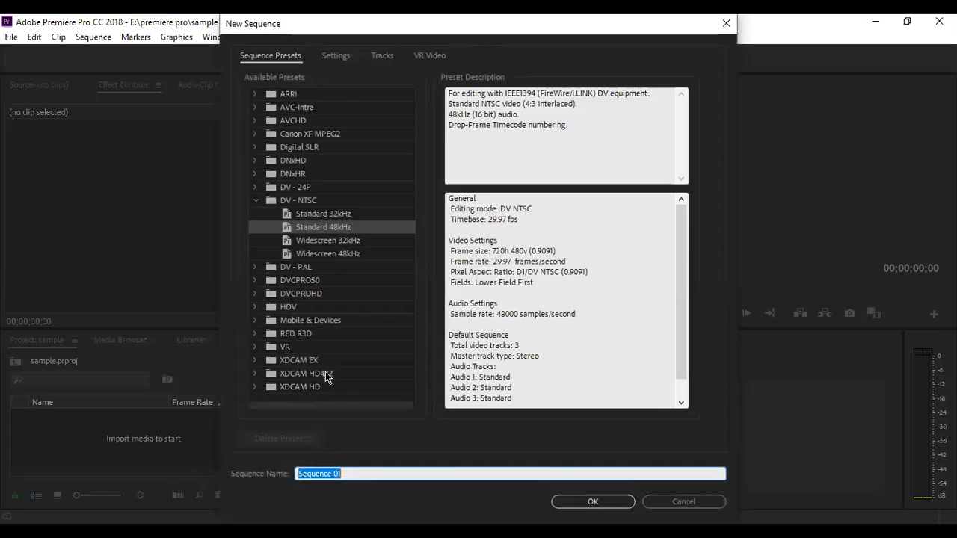
left_click(595, 501)
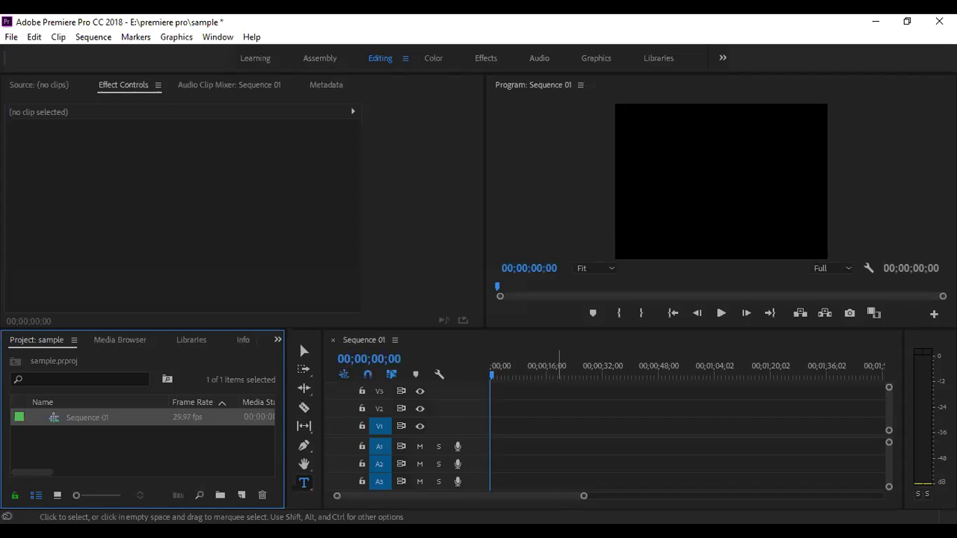
Start a text layer with the Type tool in the upper-left area of the Sequence 01 frame
left_click(303, 482)
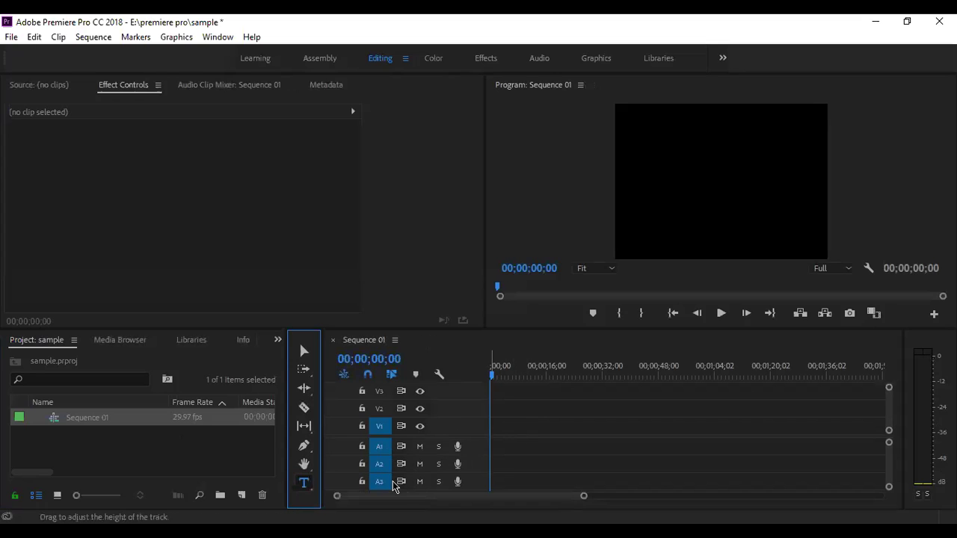
left_click(505, 451)
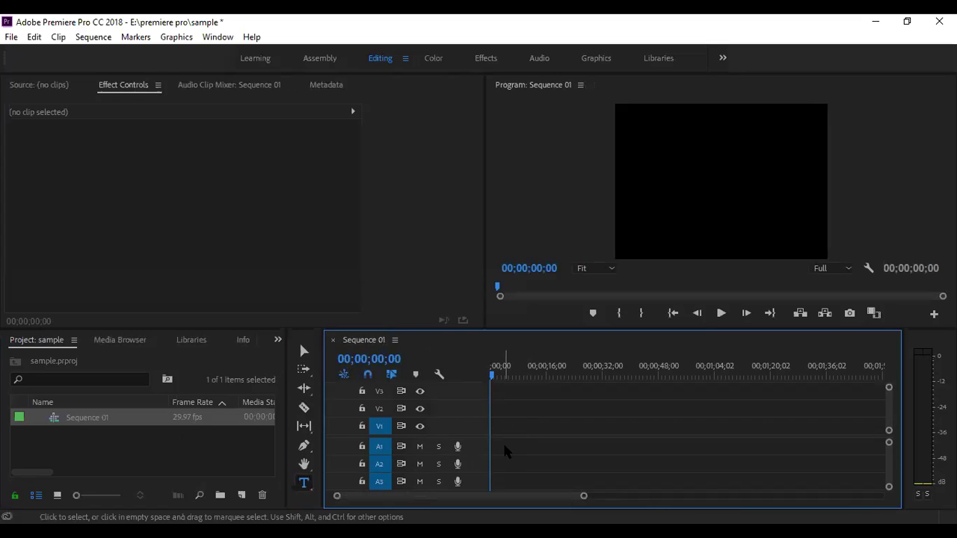
left_click(305, 483)
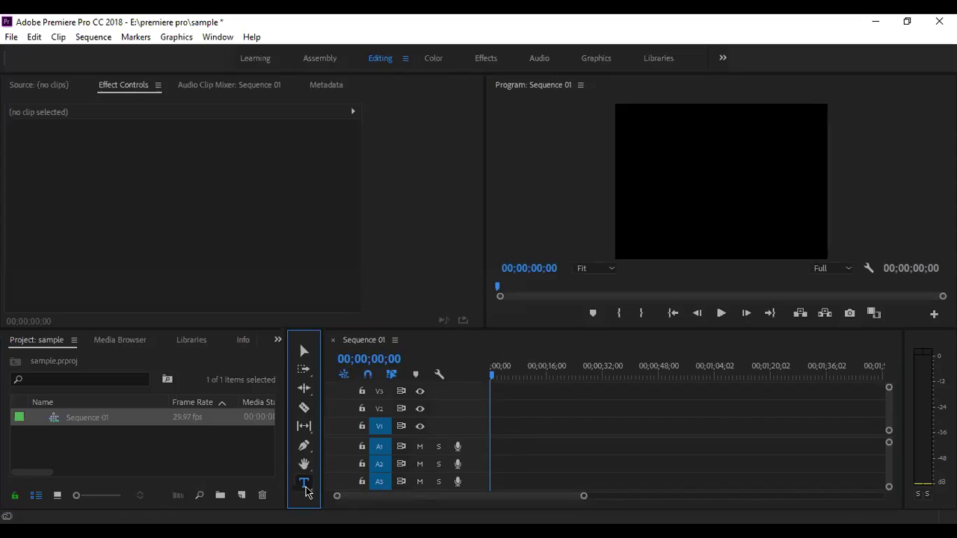
left_click_drag(313, 492, 392, 488)
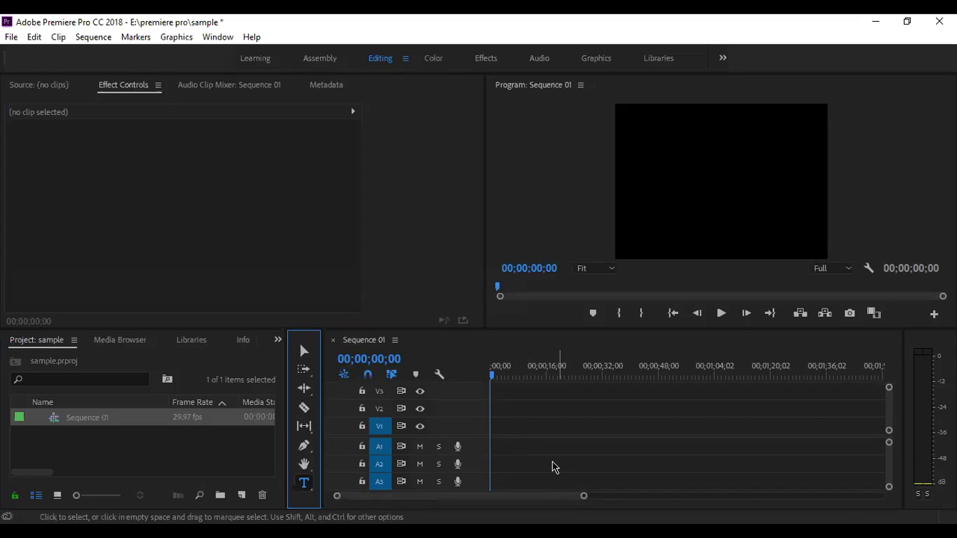
left_click(658, 208)
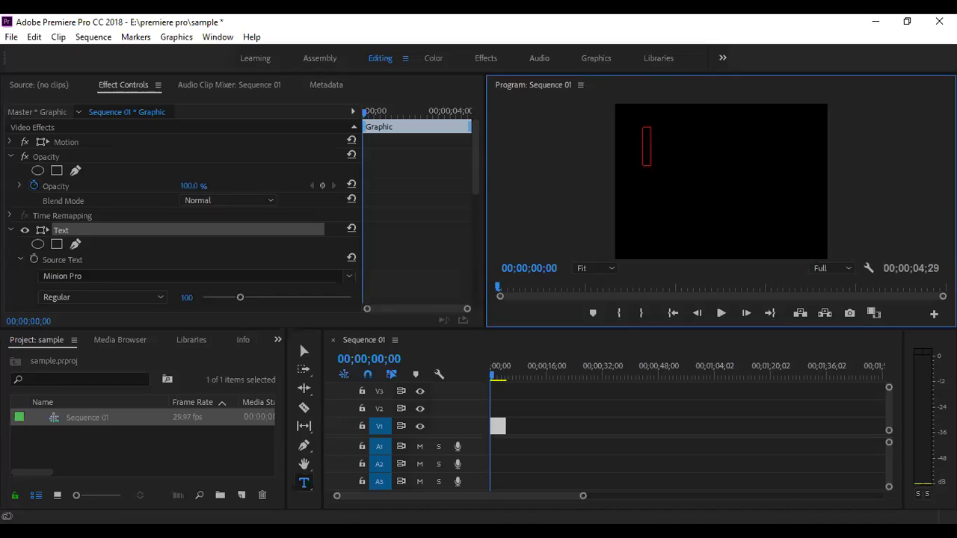
Enter "Movie" and "Title" on two separate lines in the new text layer
type("Sam")
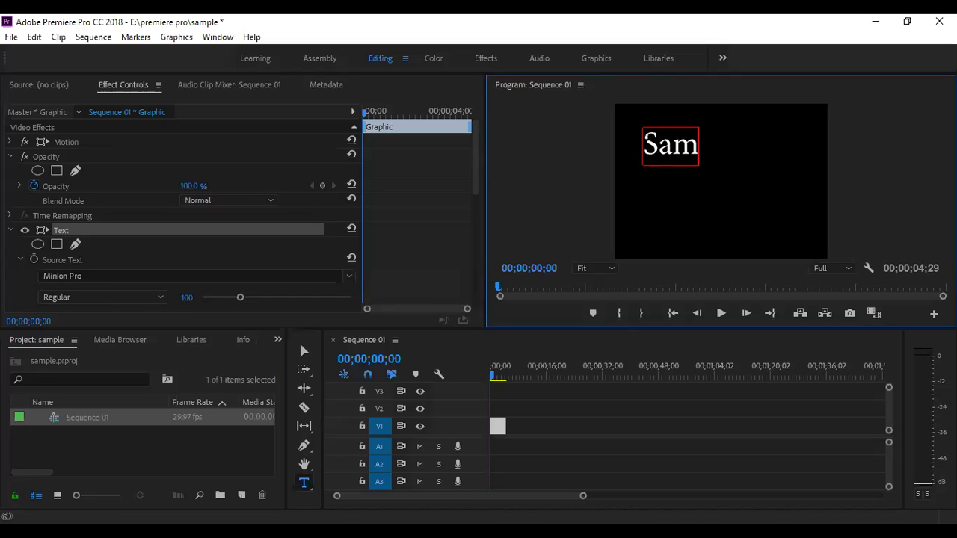
key("BackSpace")
key("BackSpace")
key("BackSpace")
type("M")
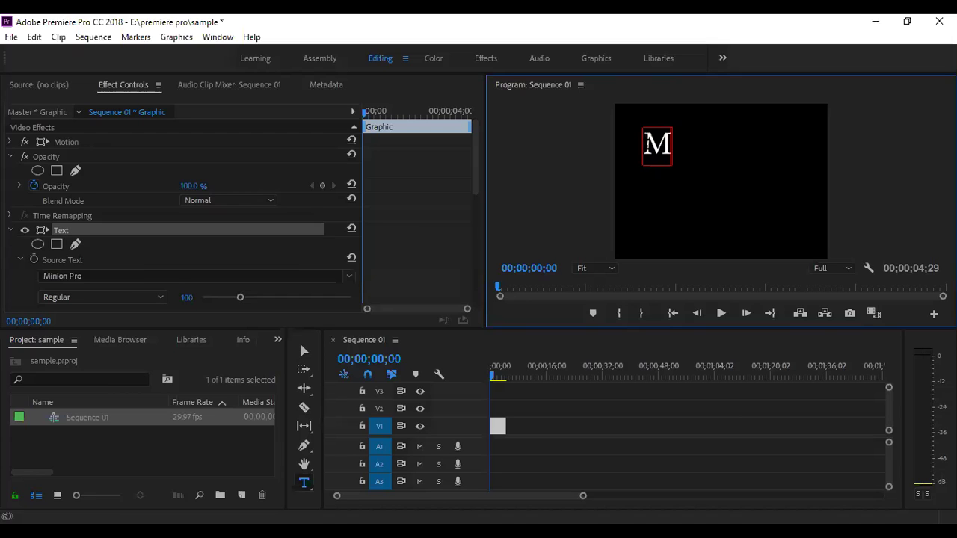
type("ovie")
key("Return")
type("Title")
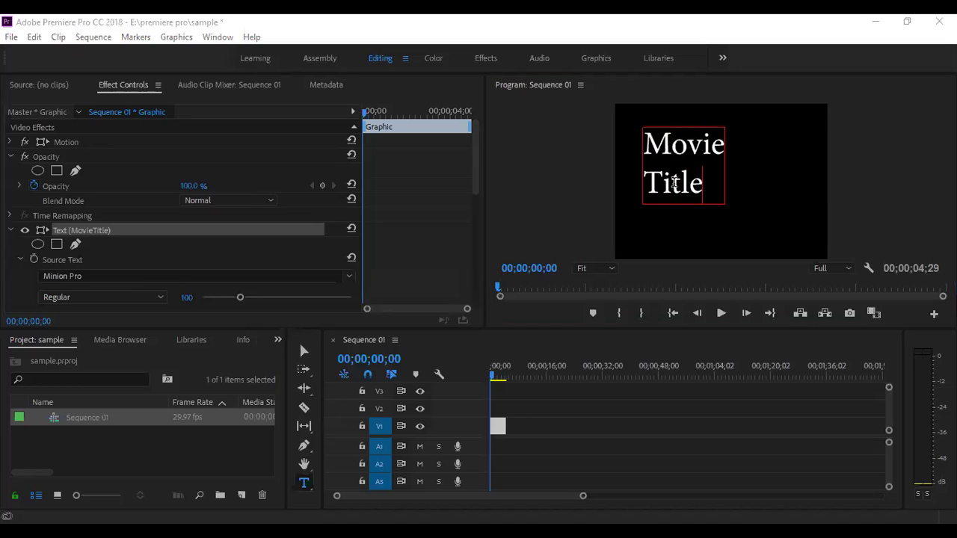
Select the whole two-line title text in the Program monitor
left_click_drag(708, 188, 648, 155)
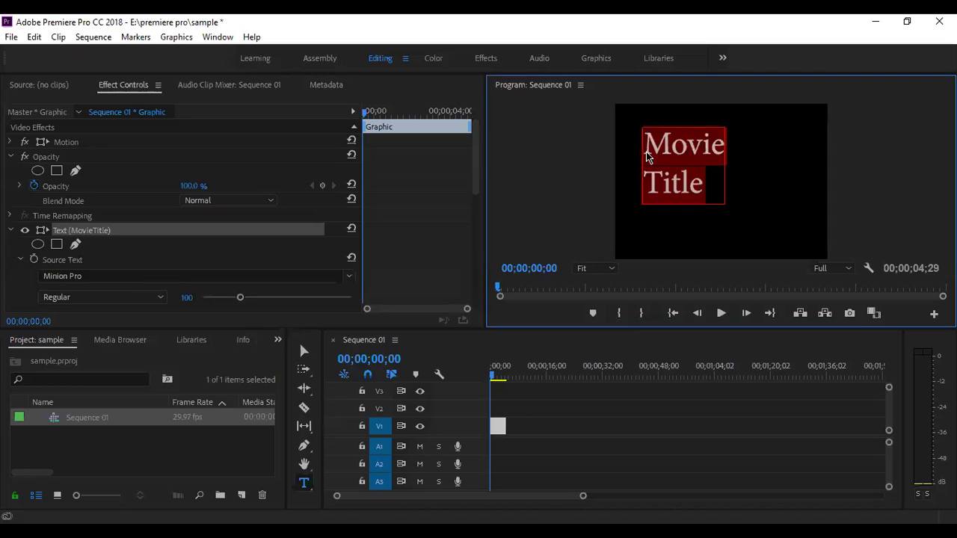
right_click(647, 156)
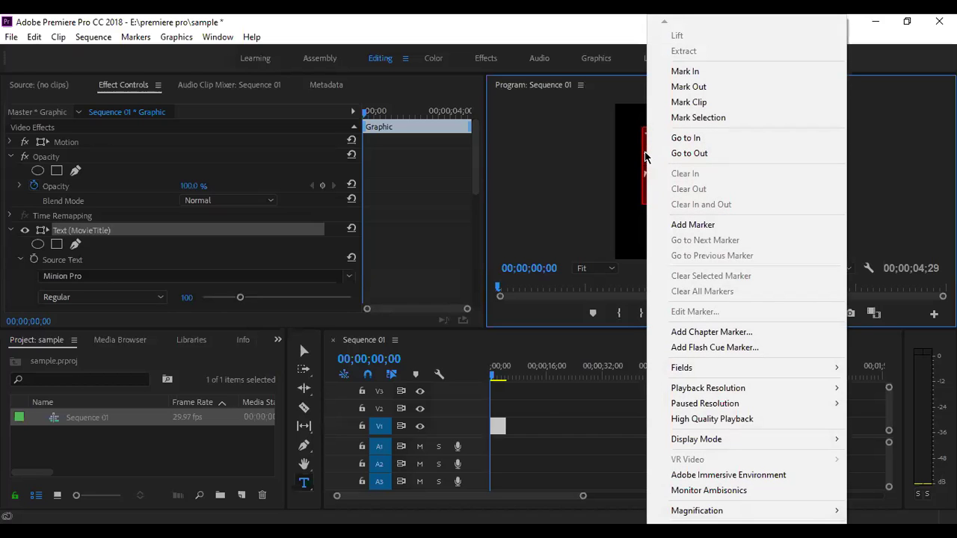
left_click(614, 186)
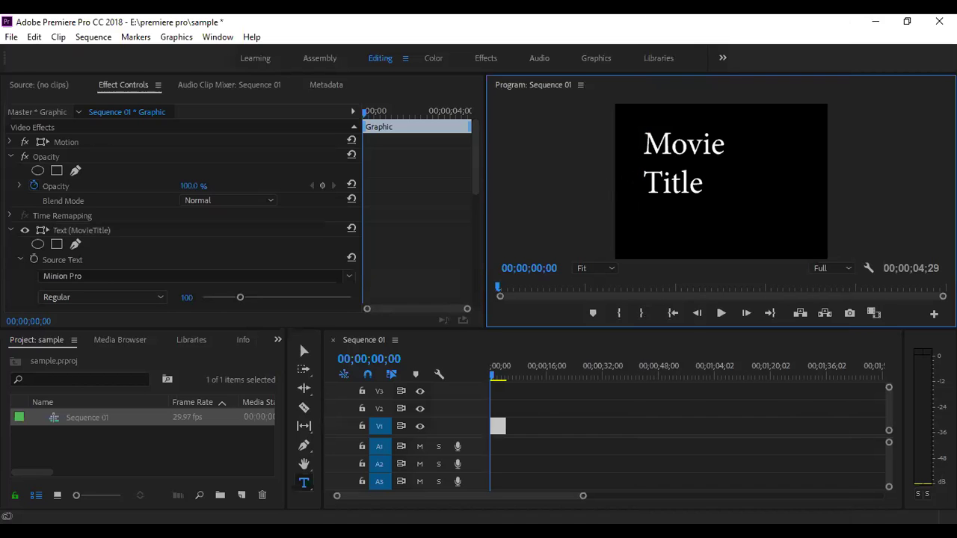
double_click(668, 174)
key("ctrl+a")
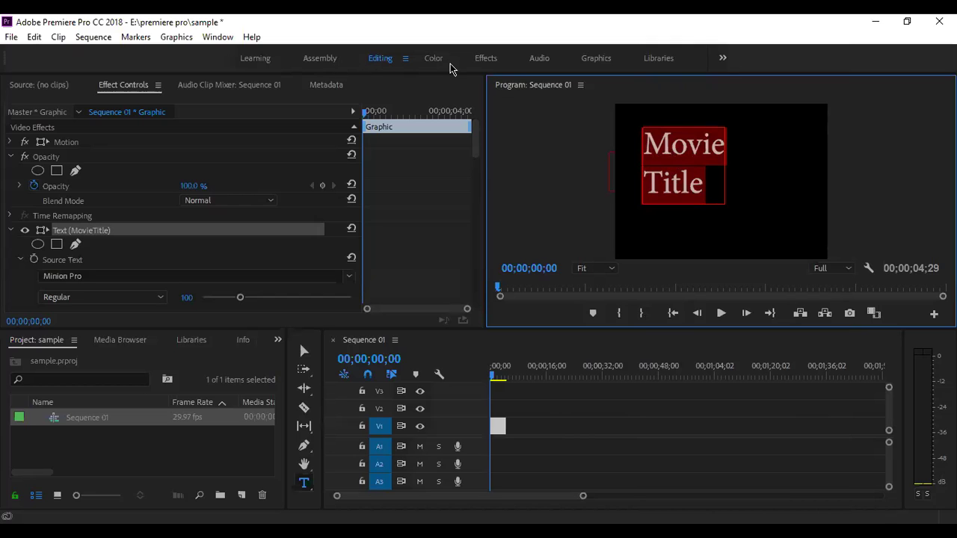
Switch to the Assembly workspace and select the entire title text there
left_click(320, 60)
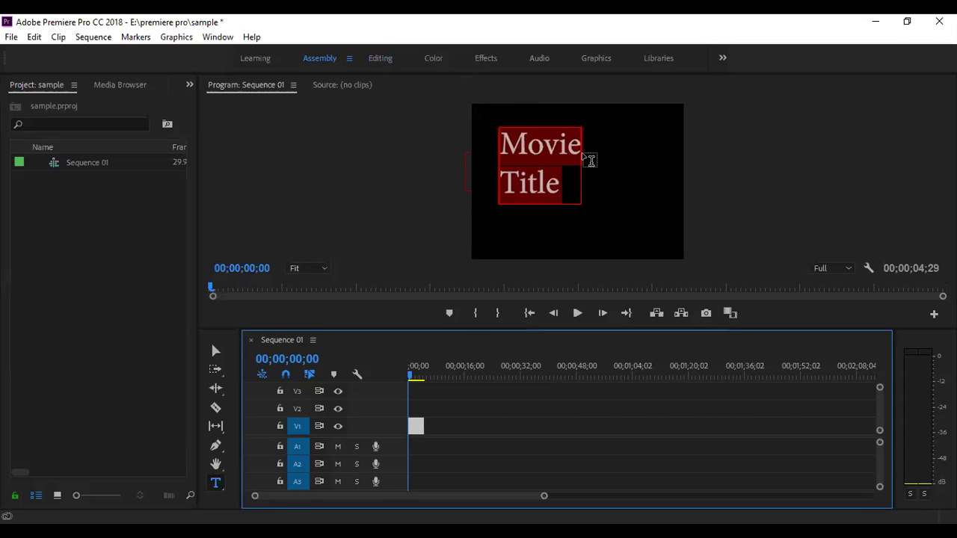
right_click(539, 163)
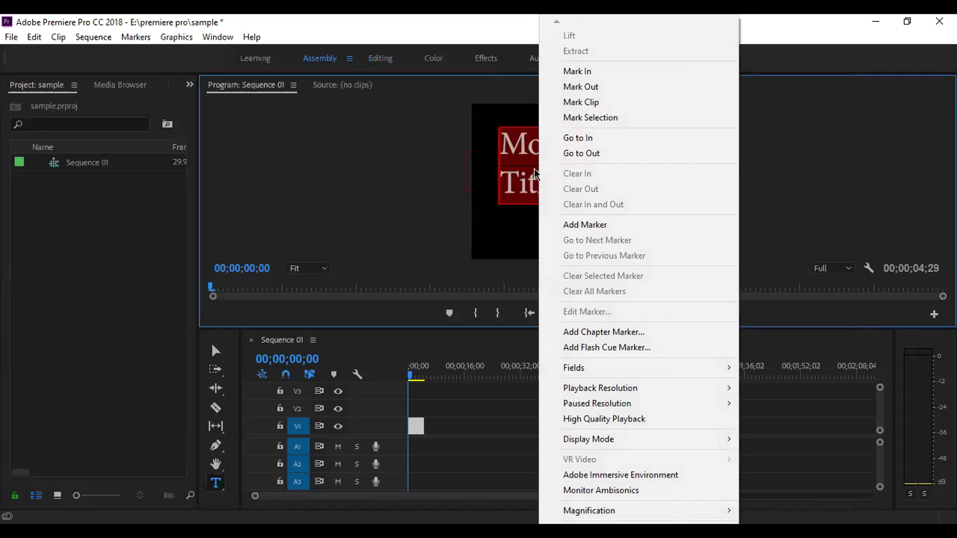
left_click(526, 180)
key("ctrl+a")
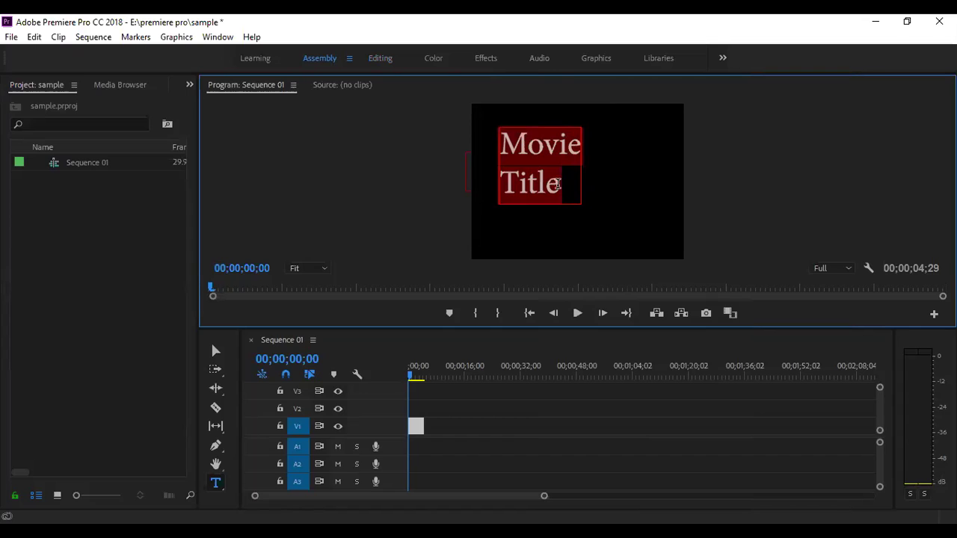
Switch to the Color workspace and shift the title graphic's Lumetri Highlight Tint toward orange-yellow
left_click(444, 60)
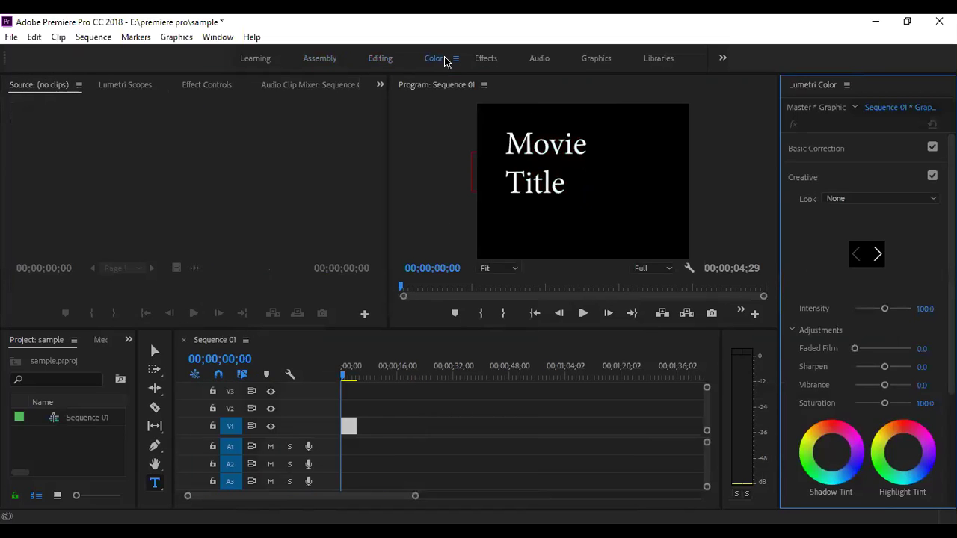
left_click(533, 179)
key("ctrl+a")
left_click(889, 437)
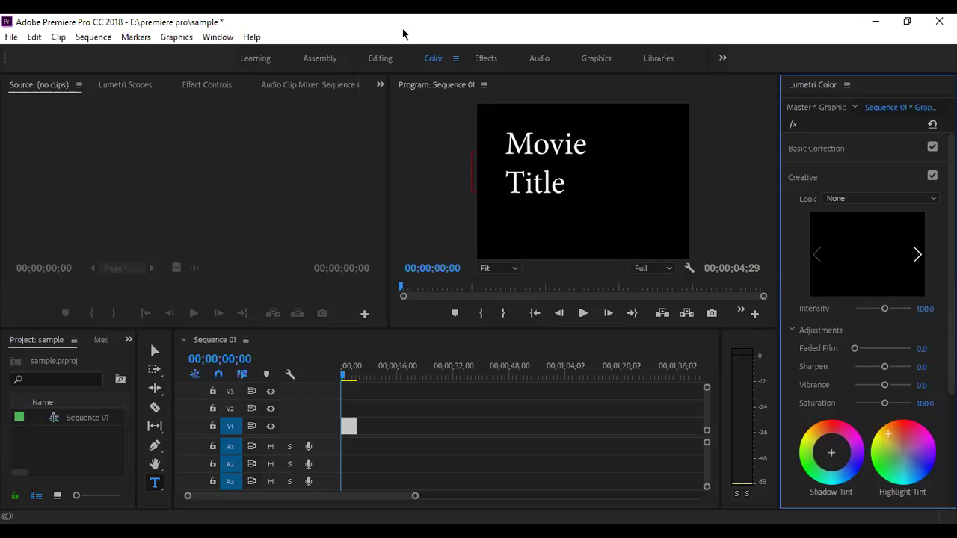
Switch to the Effects workspace and select the entire two-line title text there
left_click(520, 137)
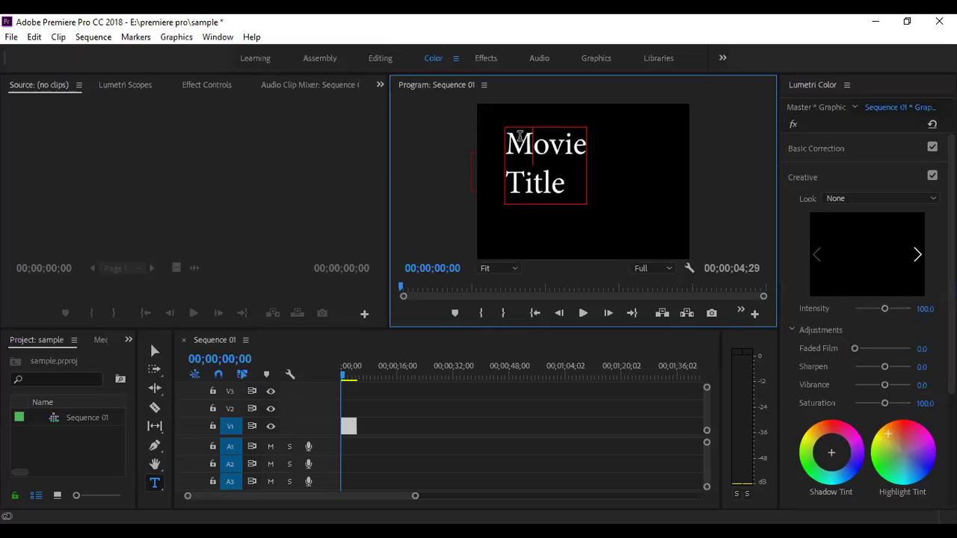
key("ctrl+a")
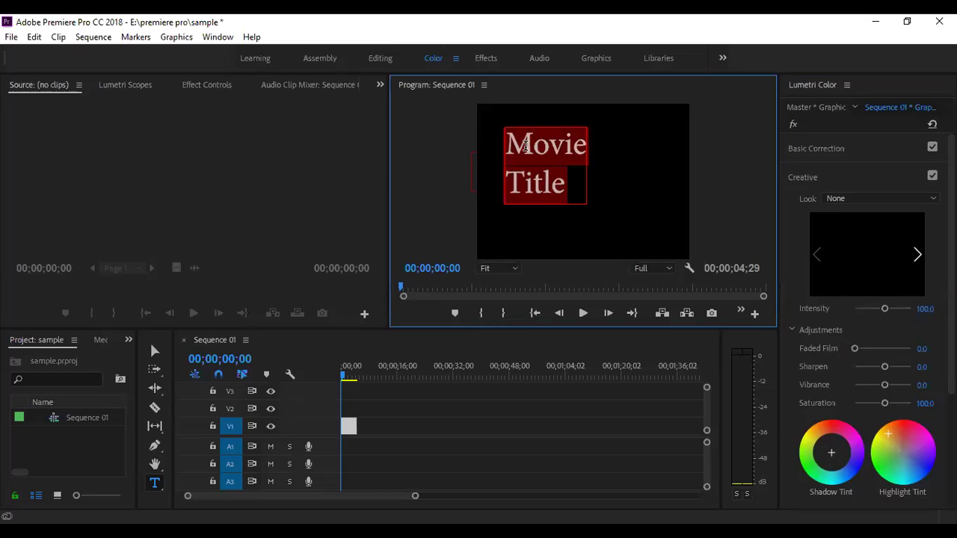
left_click(364, 487)
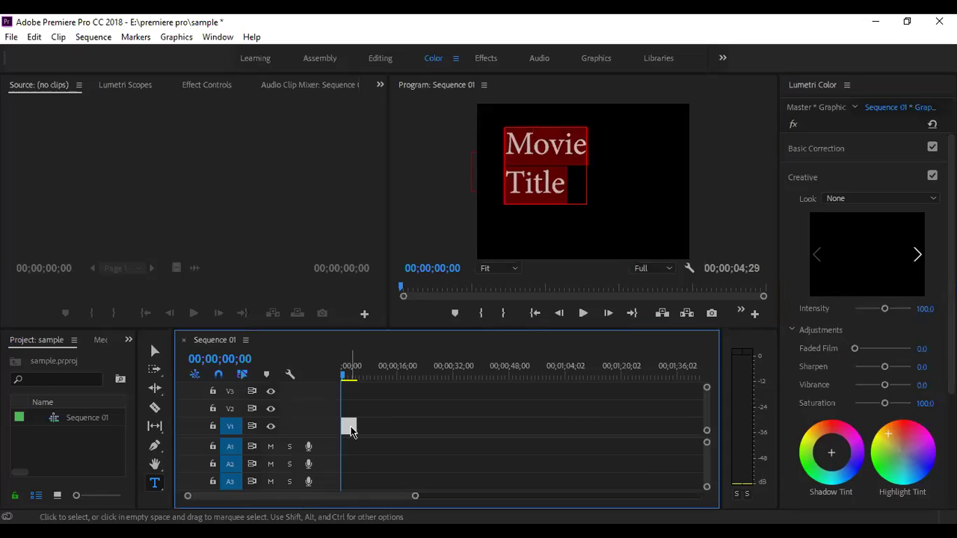
left_click(557, 182)
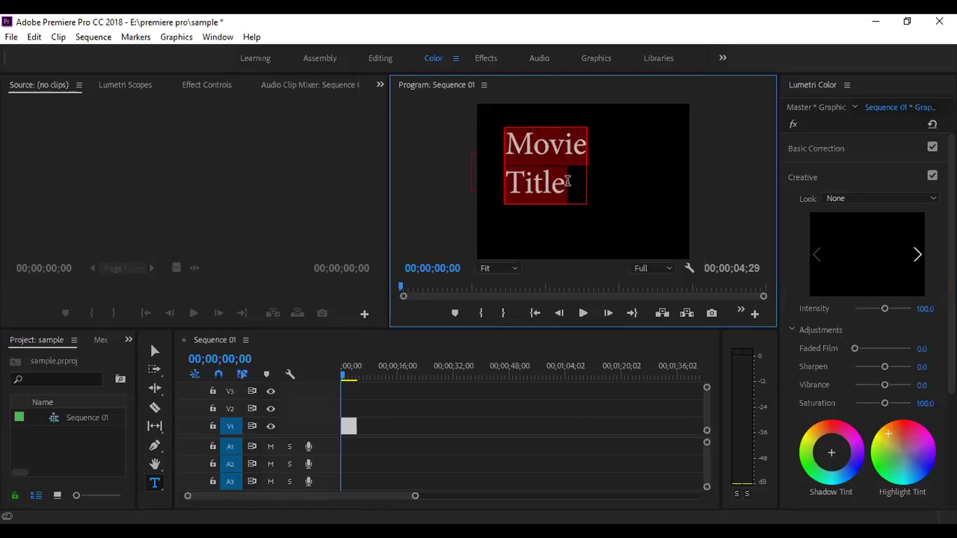
left_click(478, 61)
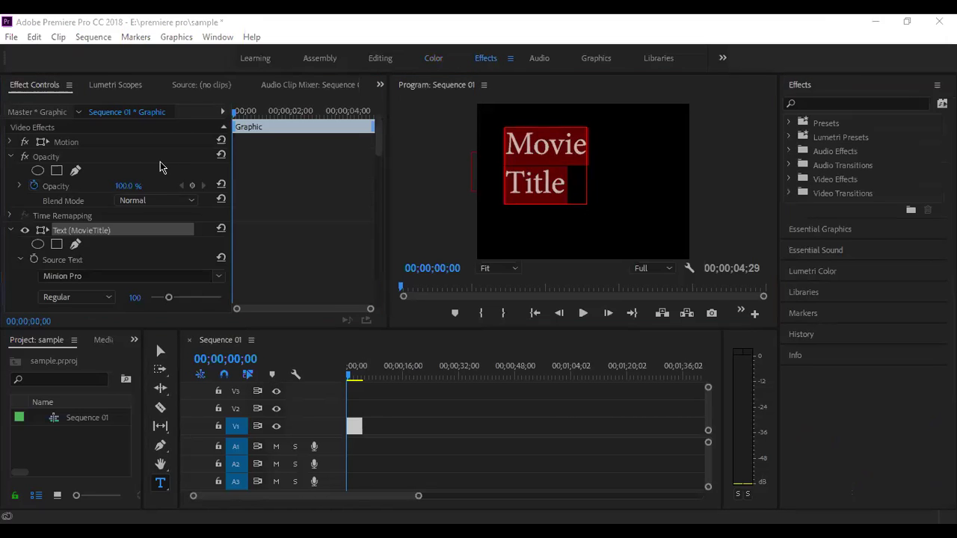
left_click(58, 232)
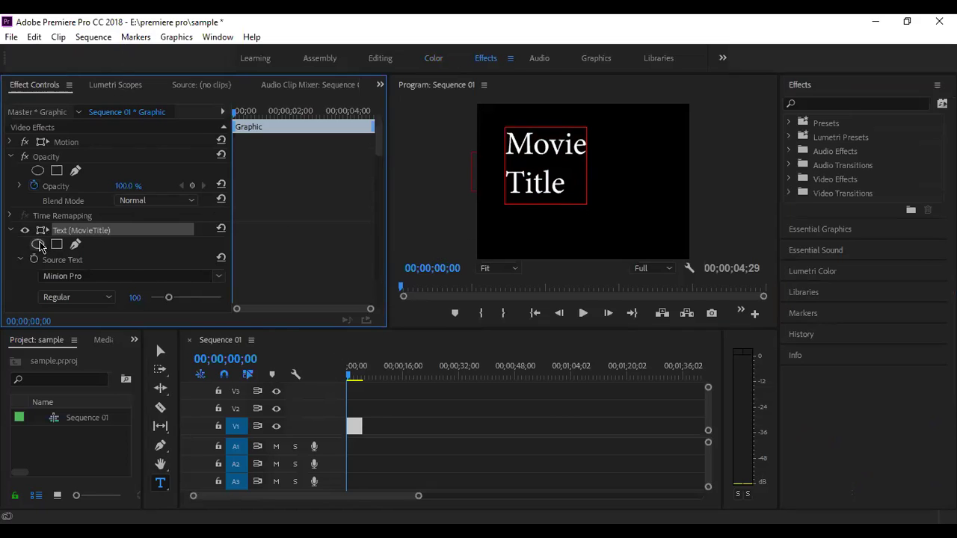
left_click(222, 280)
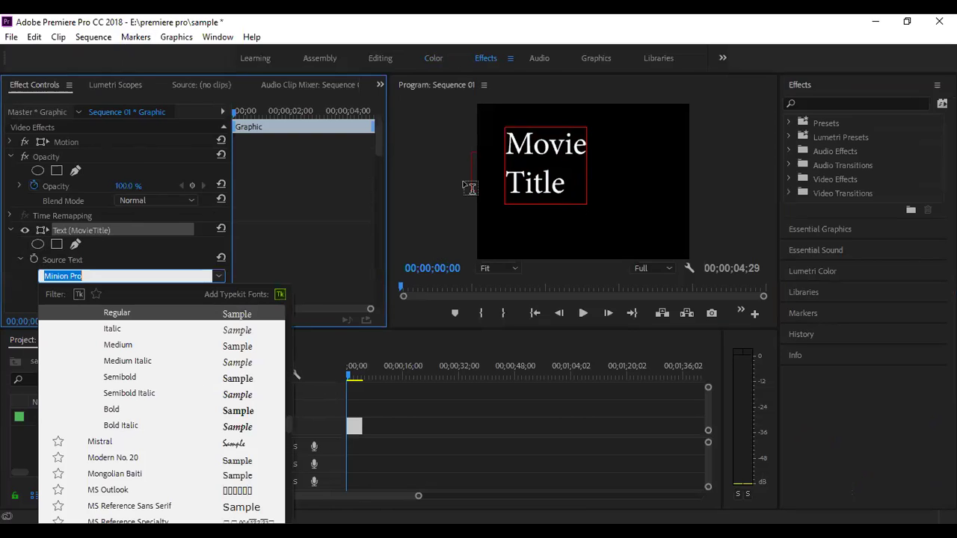
triple_click(538, 179)
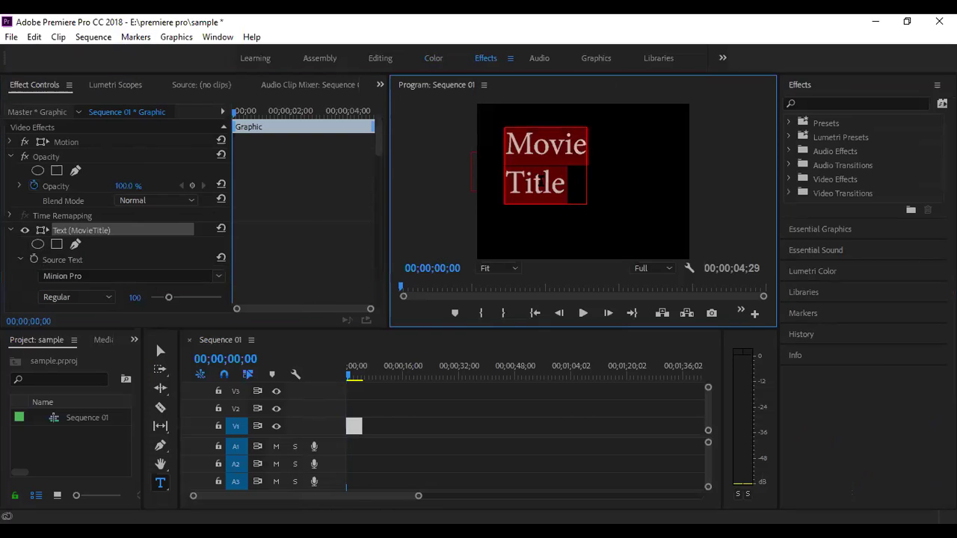
Change the selected title text's font to Forte
left_click(219, 276)
left_click_drag(285, 425, 290, 369)
scroll(292, 470, "down", 10)
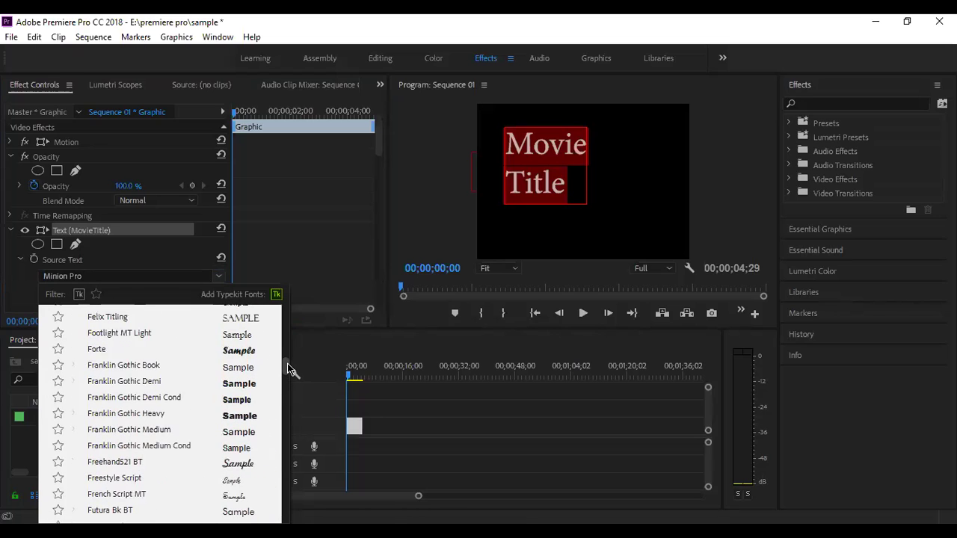
left_click(241, 356)
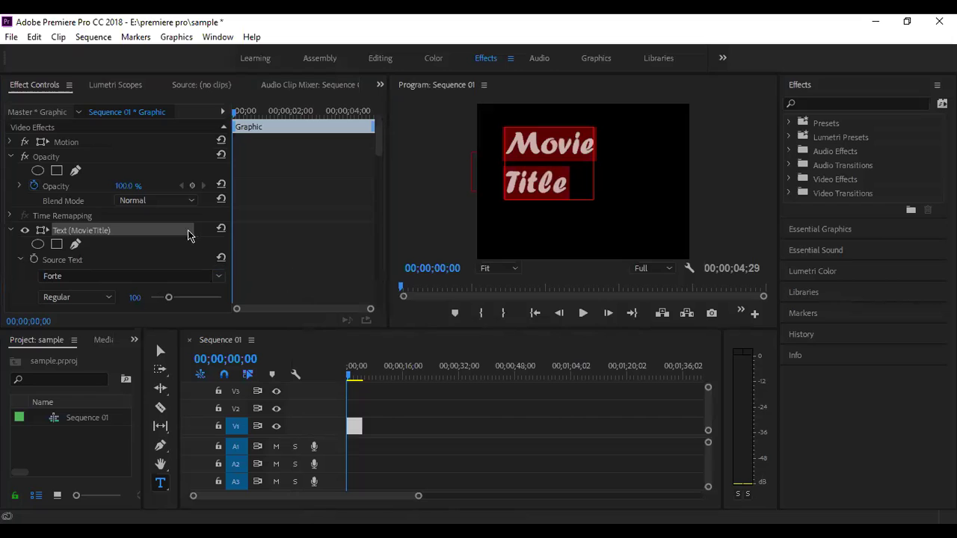
Set the selected title text's font to Brush Script Std
left_click(219, 278)
left_click_drag(288, 371, 288, 331)
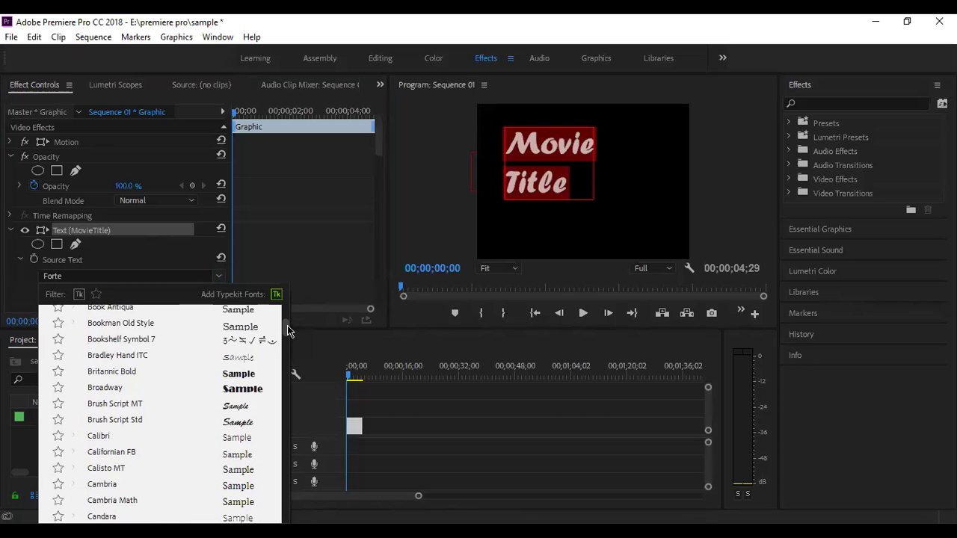
left_click(211, 422)
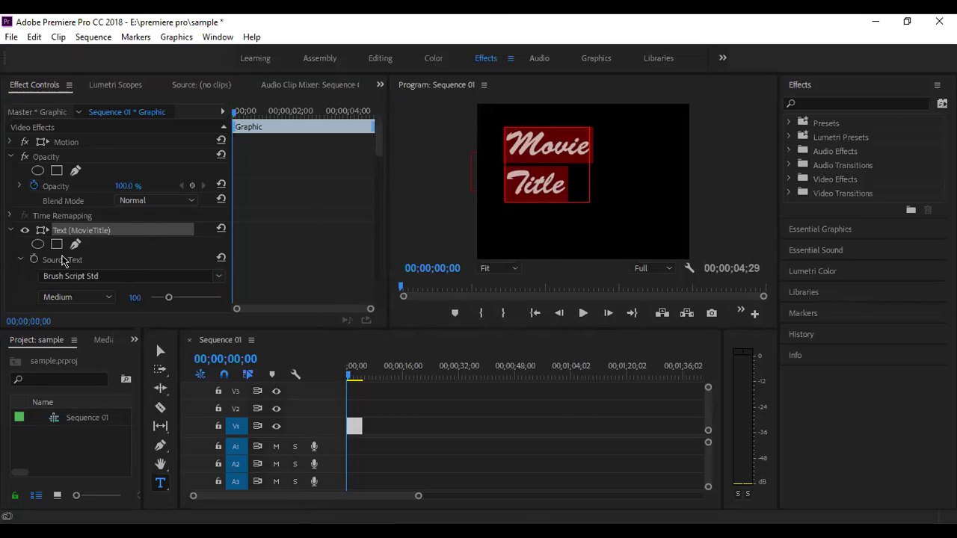
Reduce the title's font size to 96 and centre-align its two lines
mouse_move(169, 300)
left_mouse_down()
mouse_move(179, 299)
mouse_move(156, 299)
mouse_move(167, 299)
left_mouse_up()
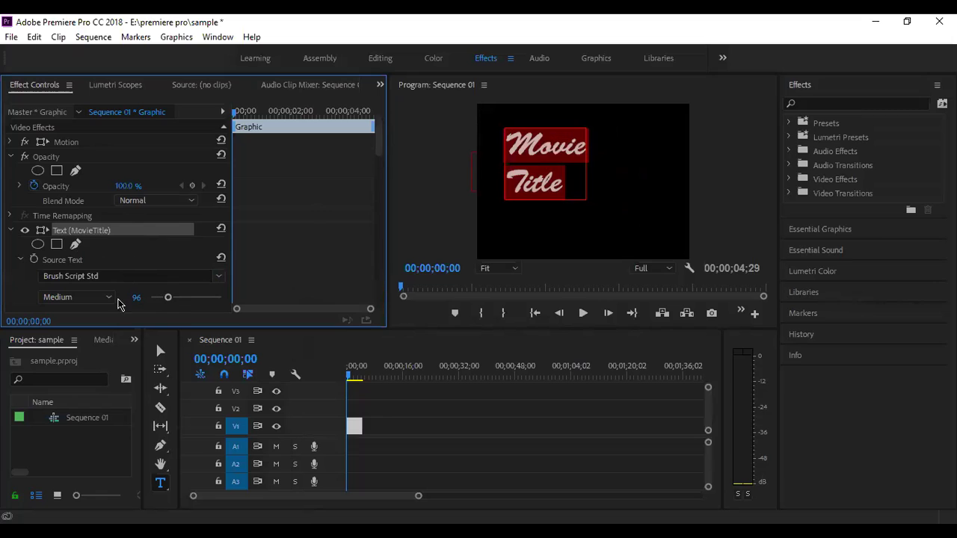
left_click(109, 298)
left_click(245, 191)
left_click_drag(380, 143, 380, 157)
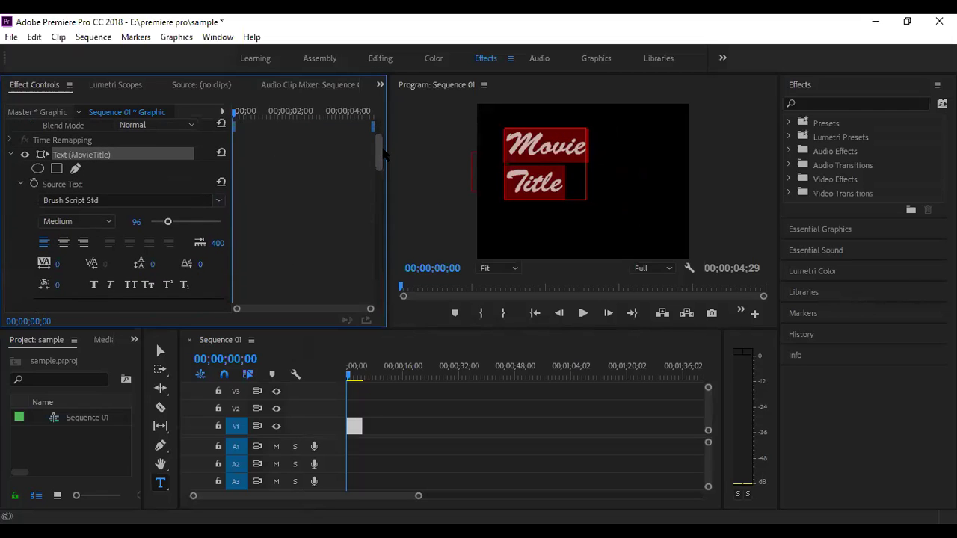
left_click(65, 243)
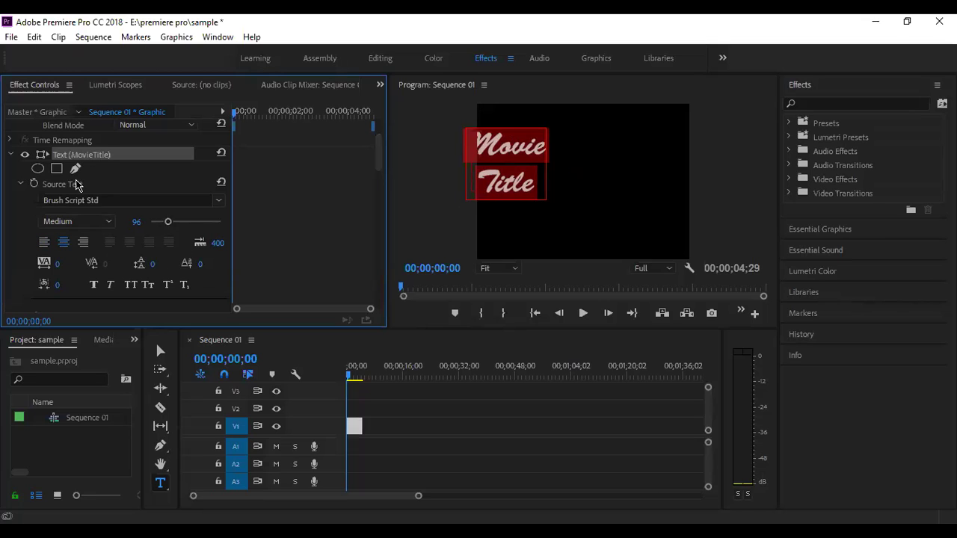
Try the All Caps, Faux Italic and Small Caps styles on the title text and switch them off again
scroll(94, 157, "up", 3)
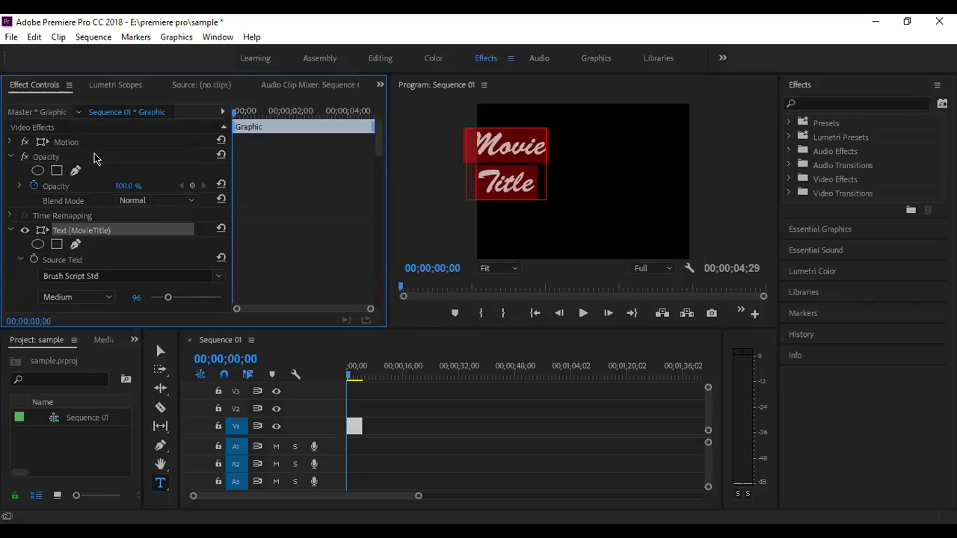
left_click_drag(381, 145, 388, 166)
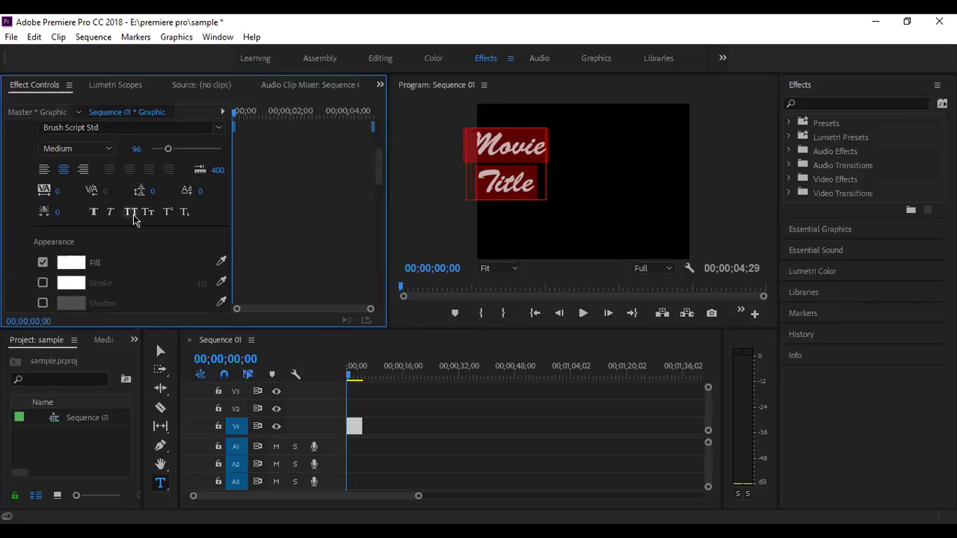
left_click(133, 213)
left_click(135, 214)
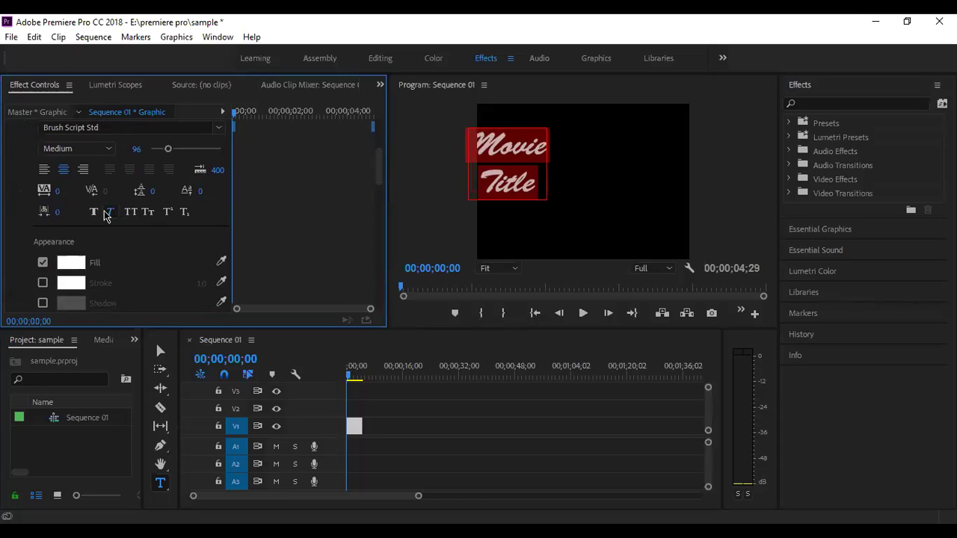
left_click(147, 214)
left_click(147, 213)
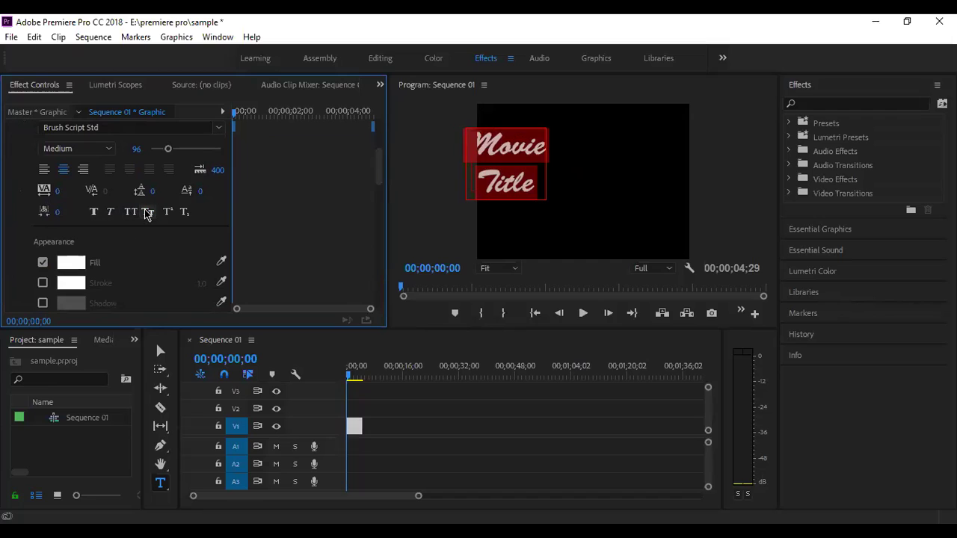
Add a red (FF0000) stroke with a width of 15.0 to the title and enable its shadow
left_click(42, 284)
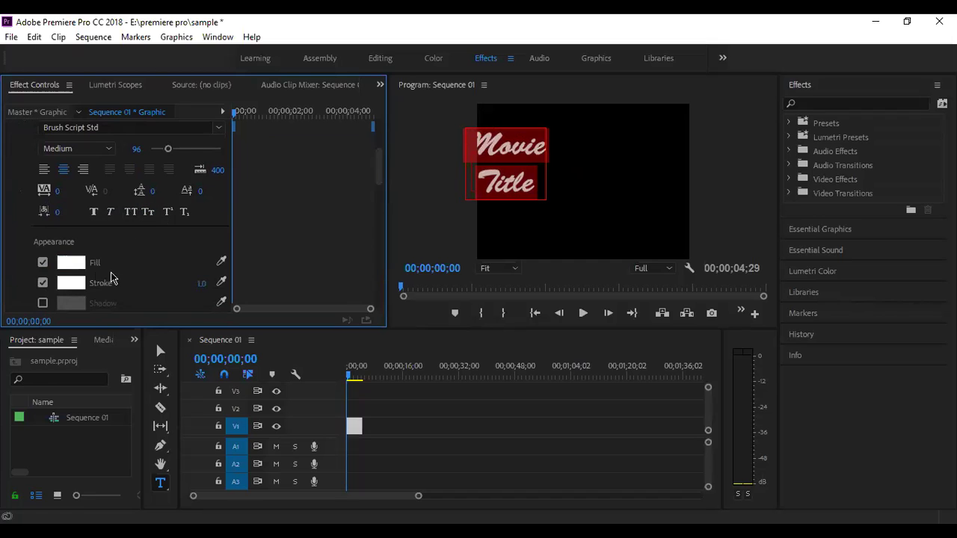
left_click(73, 285)
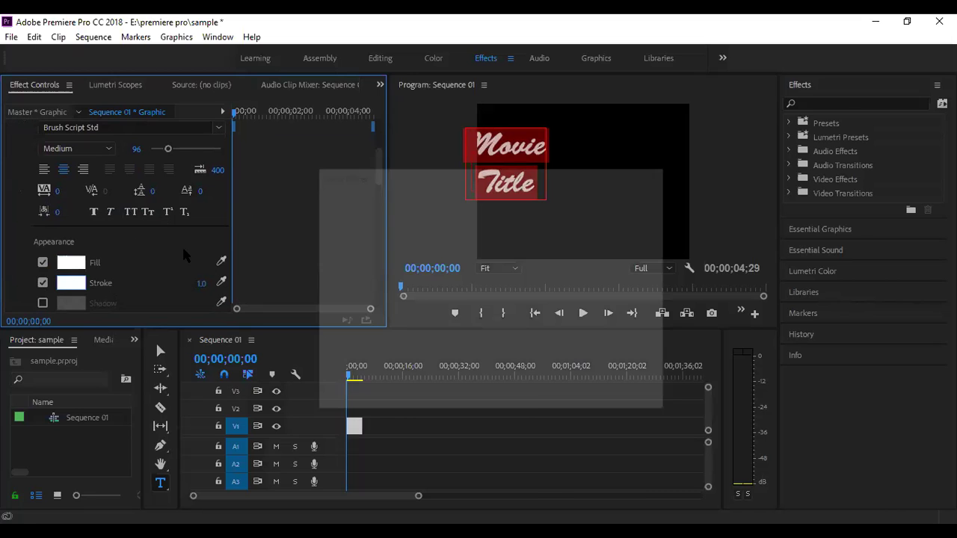
mouse_move(449, 287)
left_mouse_down()
mouse_move(479, 366)
mouse_move(536, 400)
left_mouse_up()
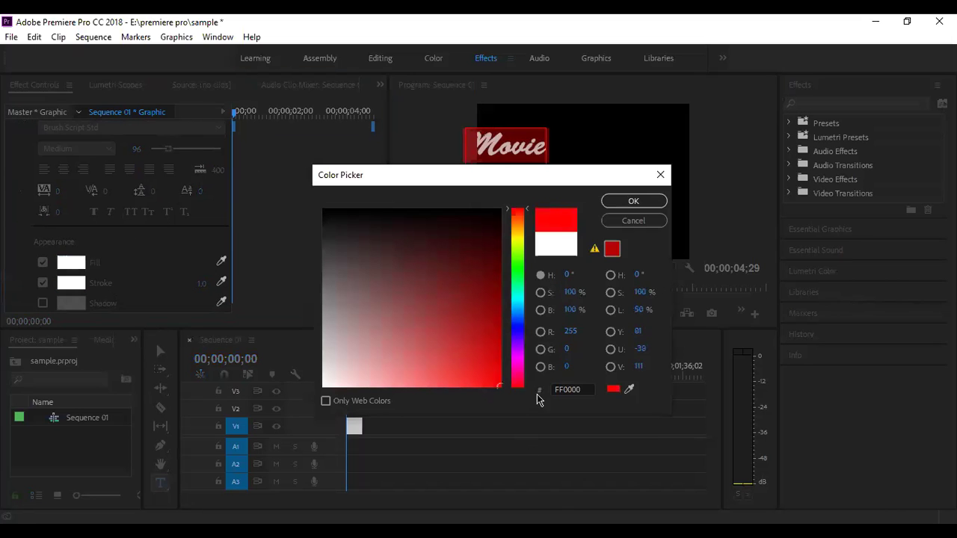
left_click(641, 202)
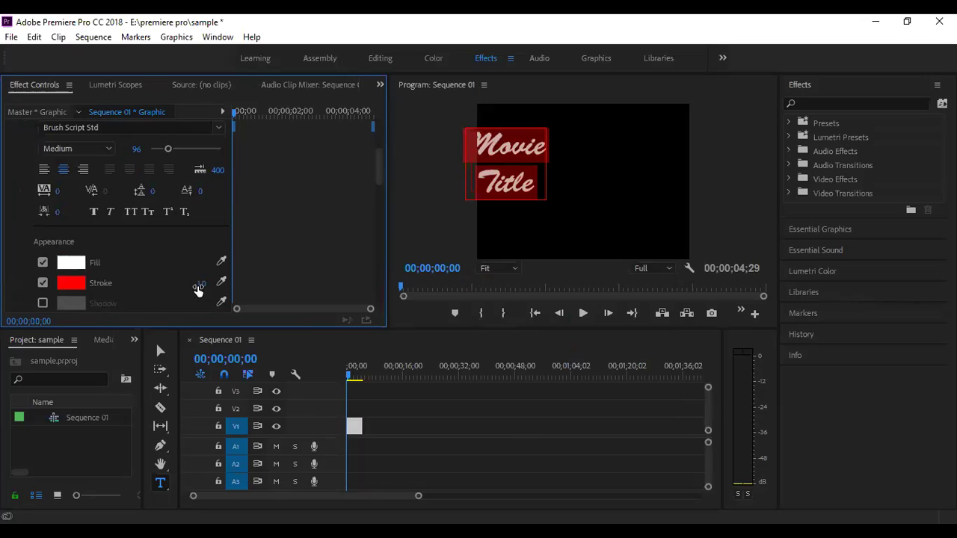
mouse_move(199, 284)
left_mouse_down()
mouse_move(235, 283)
mouse_move(187, 283)
left_mouse_up()
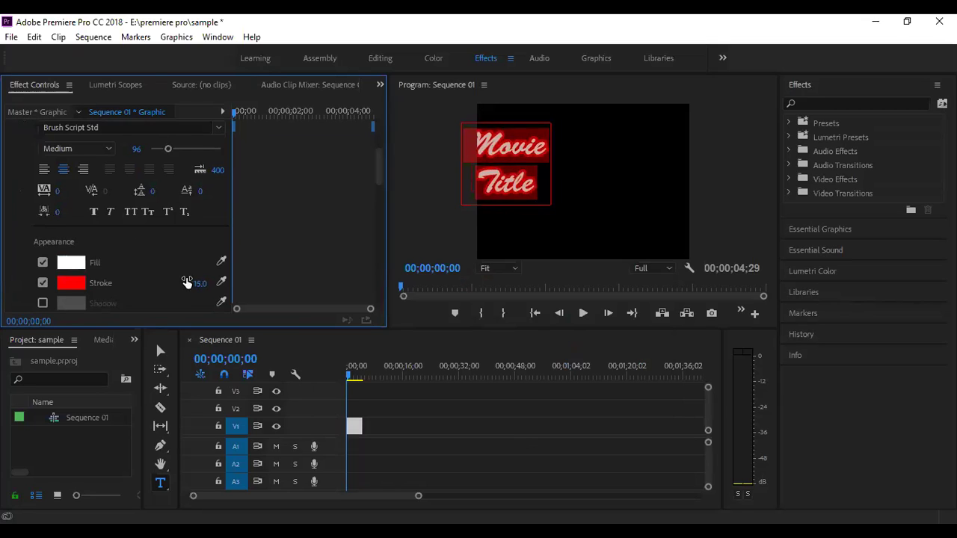
left_click_drag(380, 175, 378, 184)
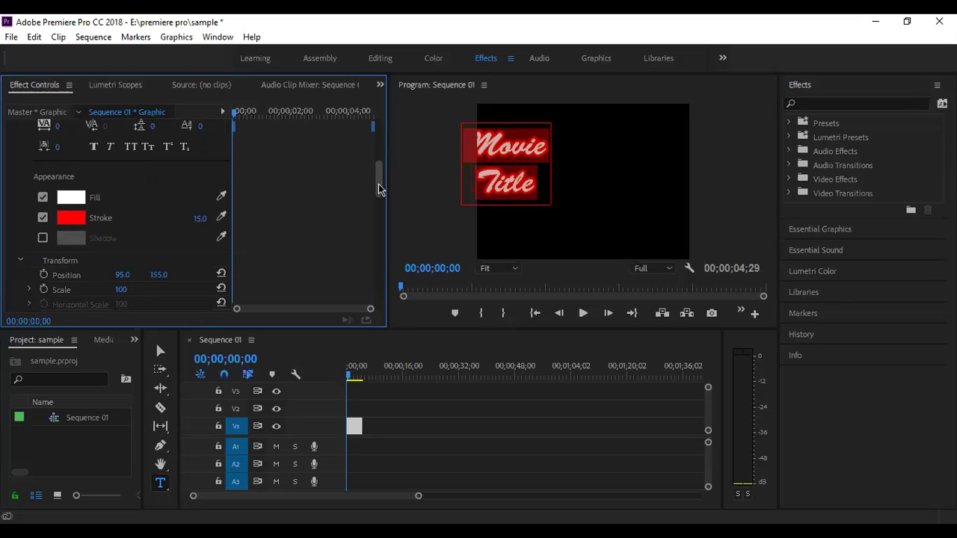
left_click(43, 237)
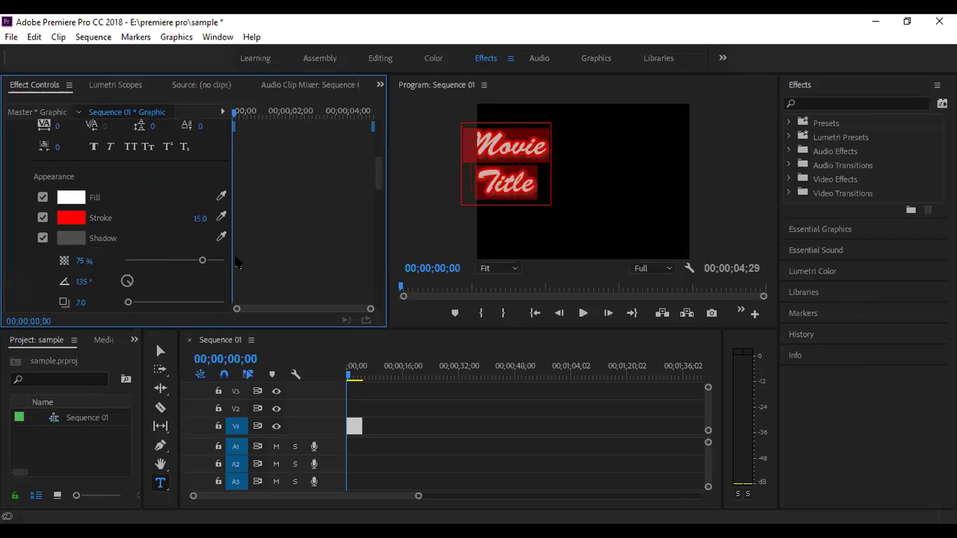
Move the title text to the middle of the frame by setting its Transform Position to 355.0, 201.0
left_click_drag(380, 173, 385, 198)
scroll(380, 202, "down", 3)
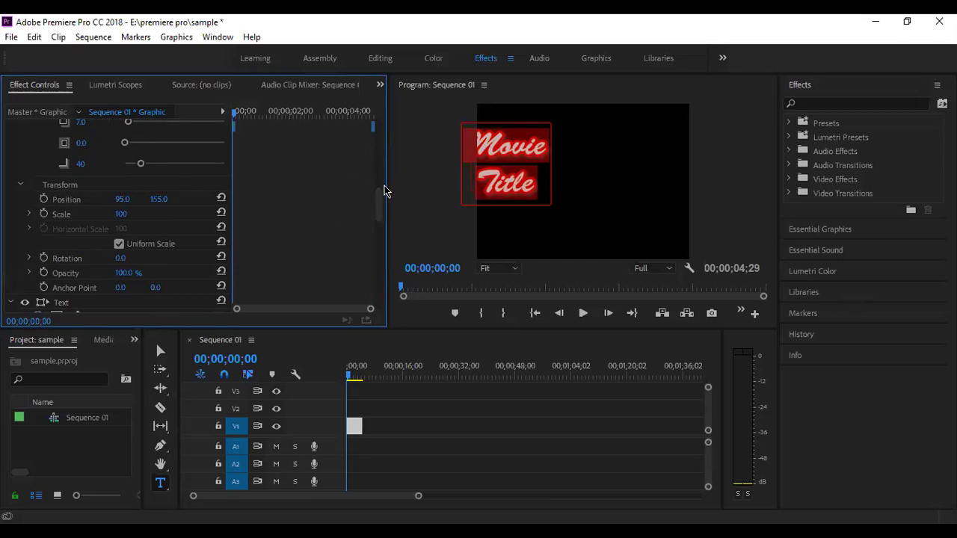
left_click(120, 199)
left_click_drag(122, 199, 303, 199)
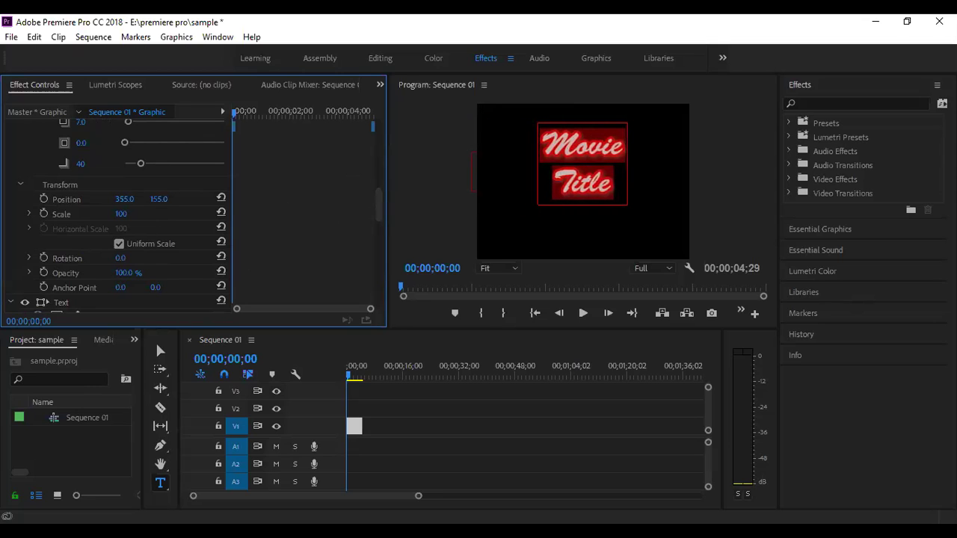
left_click(162, 198)
key("Return")
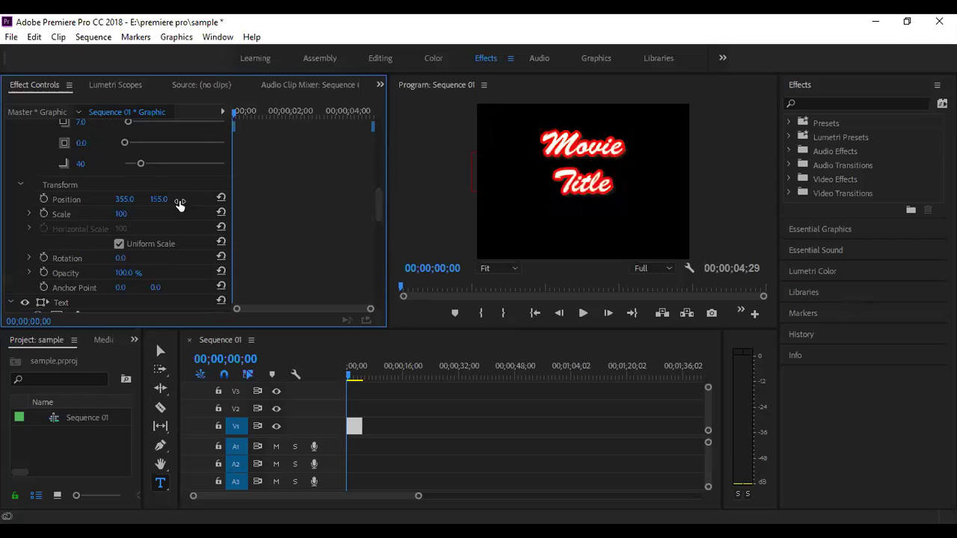
left_click_drag(158, 199, 193, 199)
Keyframe the title's Transform Scale to grow from 3 at 00;00;00;00 to 125 at 00;00;04;00
left_click_drag(120, 213, 58, 214)
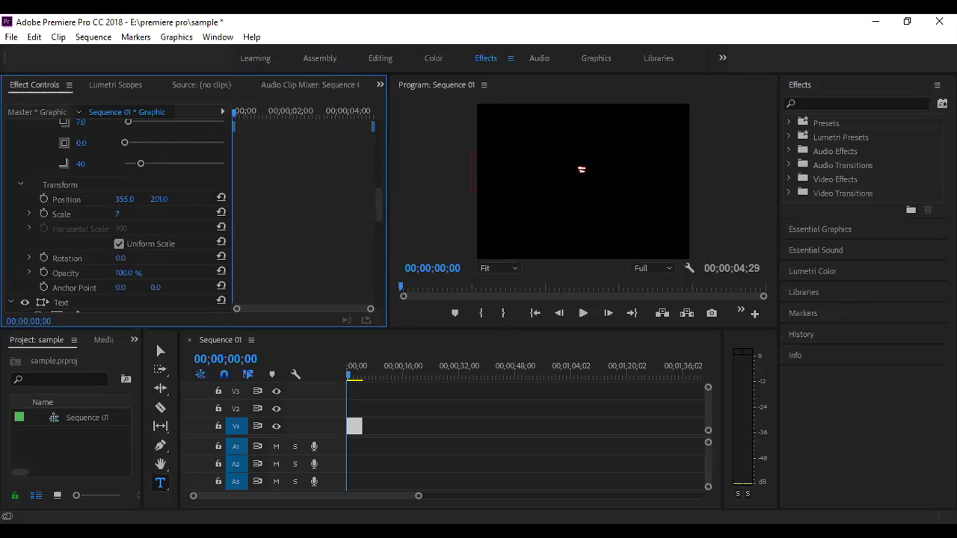
left_click(45, 216)
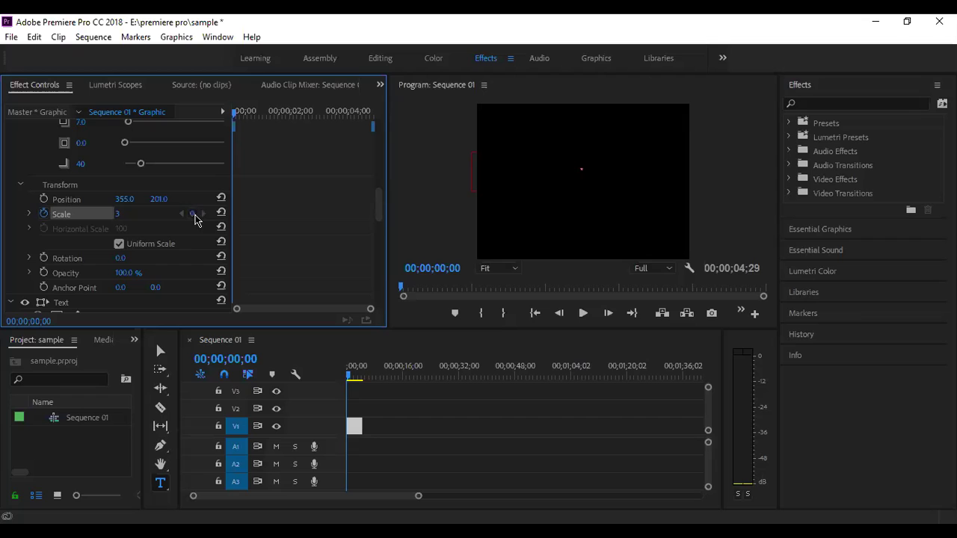
left_click_drag(242, 116, 297, 116)
left_click(299, 112)
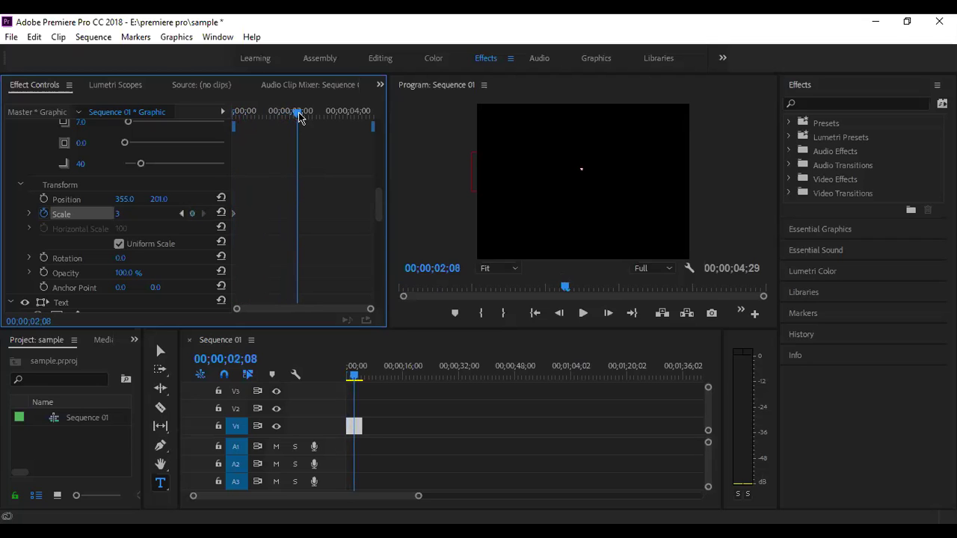
left_click_drag(300, 117, 350, 127)
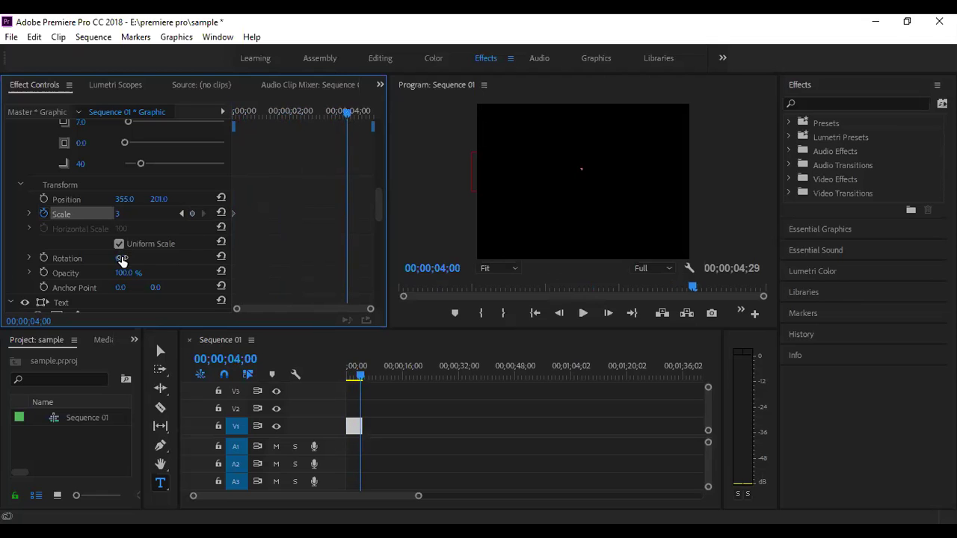
left_click(192, 214)
left_click_drag(117, 214, 208, 214)
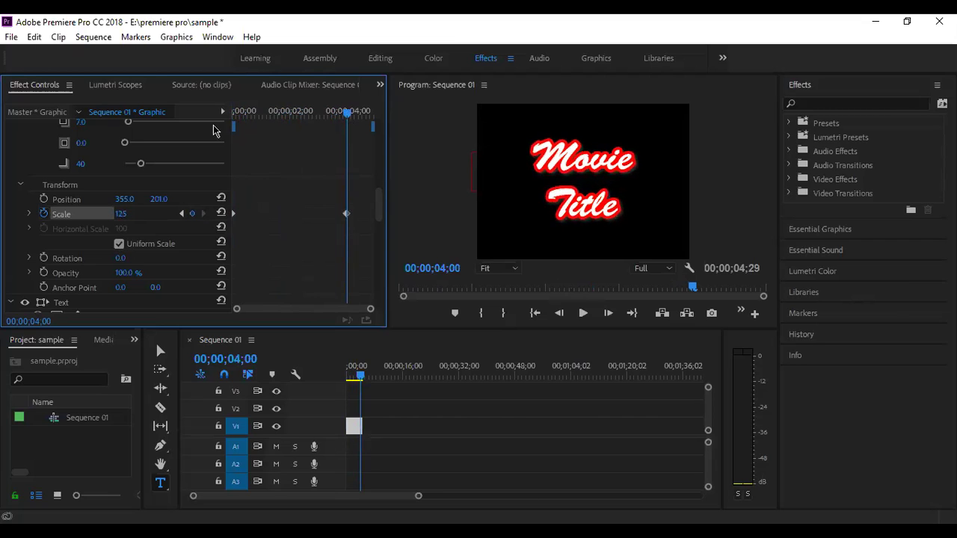
left_click_drag(349, 112, 350, 145)
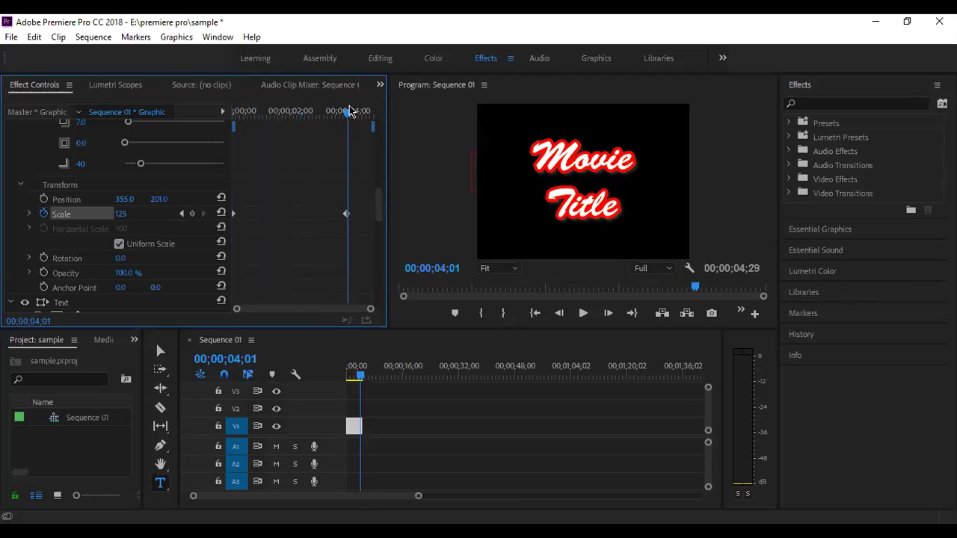
Start keyframing the title's Transform Opacity at 100.0 % at 00;00;04;00 and move the playhead to 00;00;04;27
mouse_move(347, 122)
left_mouse_down()
mouse_move(360, 124)
mouse_move(347, 125)
left_mouse_up()
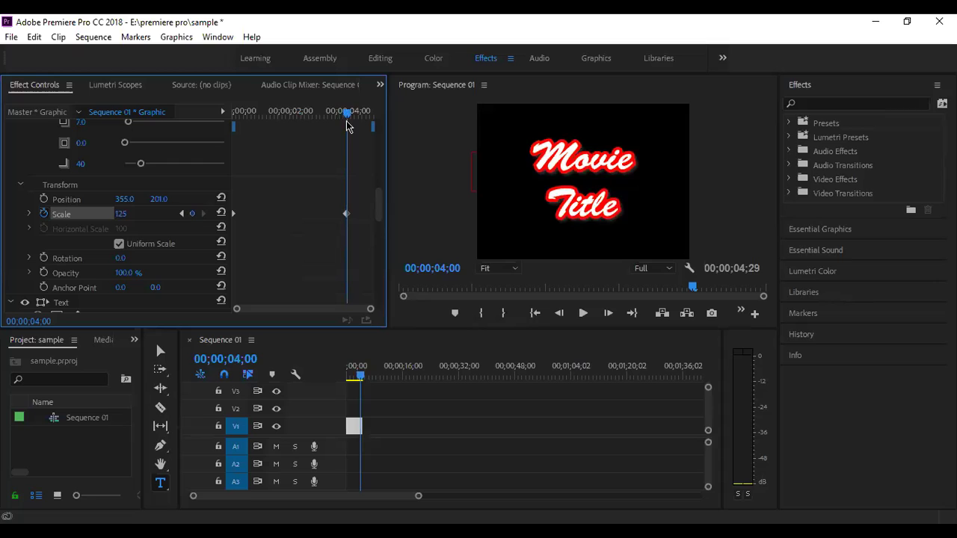
left_click(44, 274)
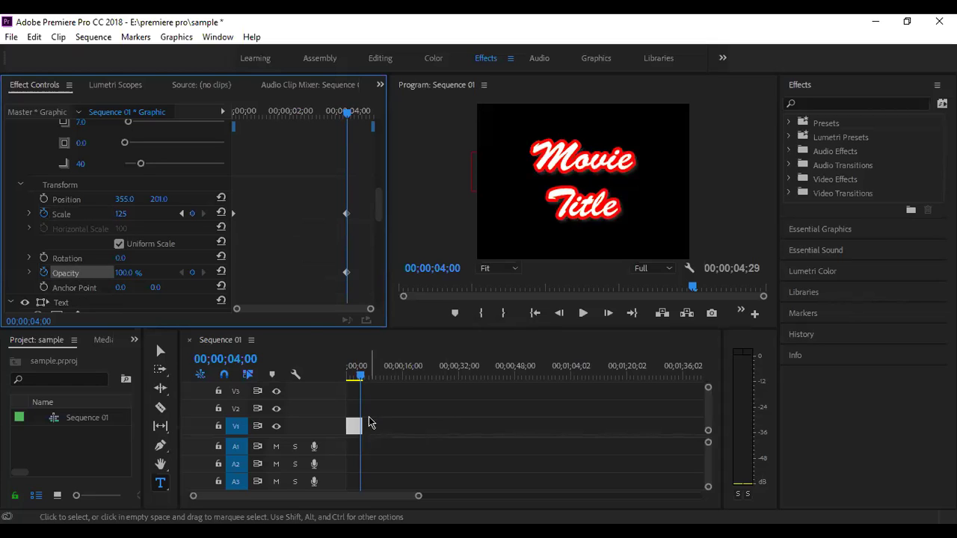
left_click_drag(350, 117, 371, 117)
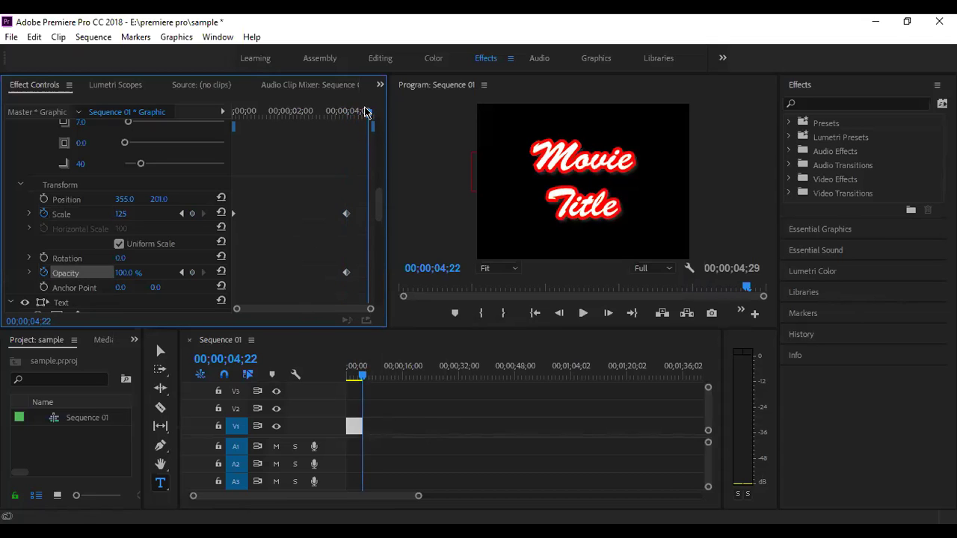
left_click_drag(369, 112, 373, 113)
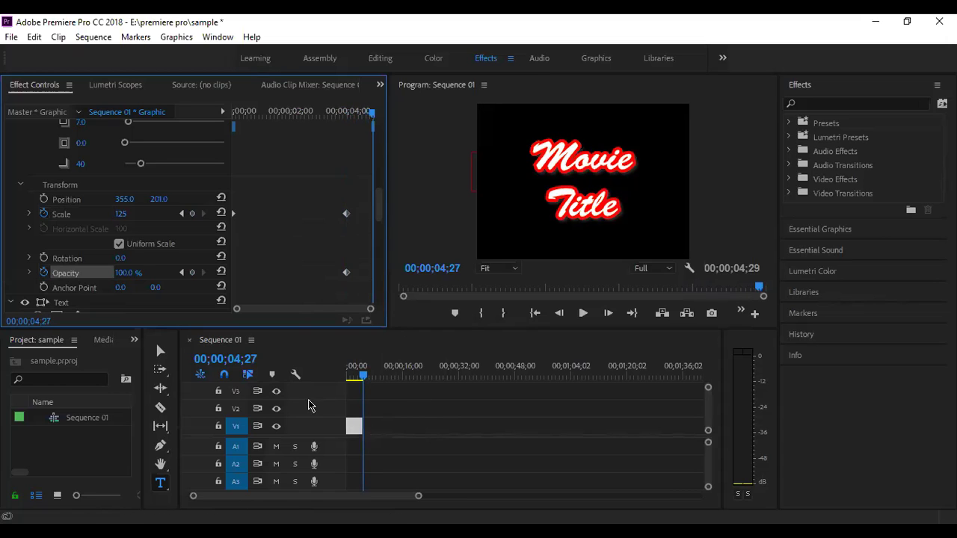
Lengthen the title graphic clip on V1 so that it ends at 00;00;08;29
left_click(357, 434)
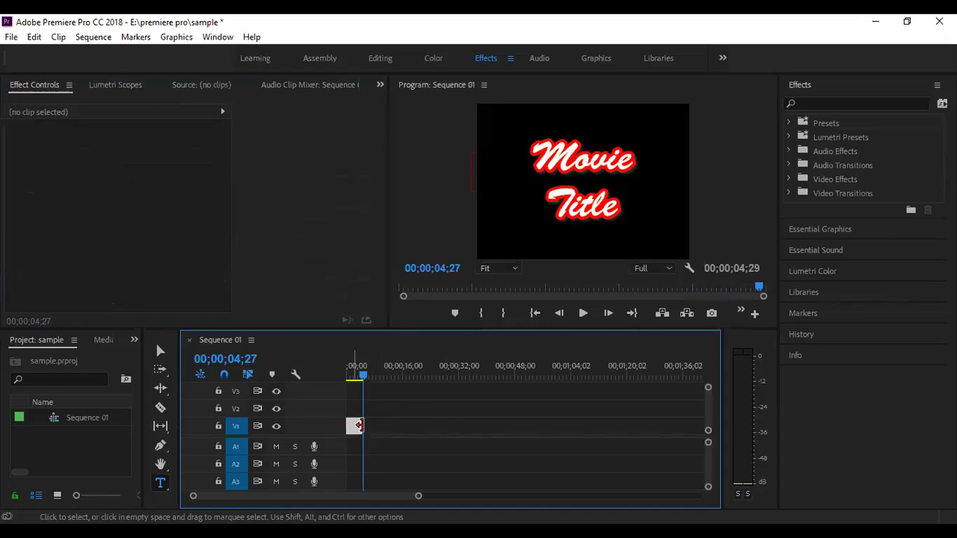
left_click(359, 426)
left_click_drag(360, 426, 376, 425)
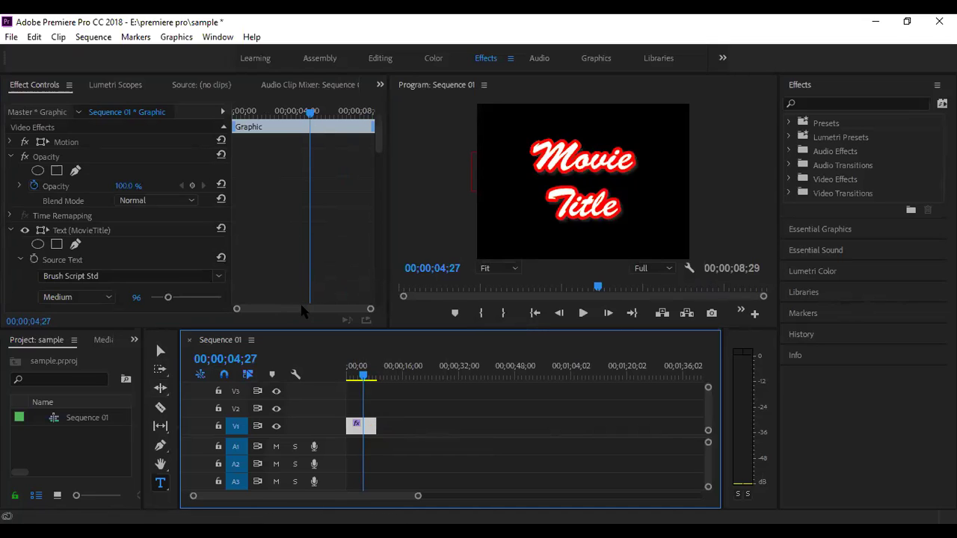
Keyframe the clip's Opacity to fade from 100.0 % at 00;00;04;27 to 0.0 % at 00;00;08;20, and play the sequence from the start
left_click(193, 185)
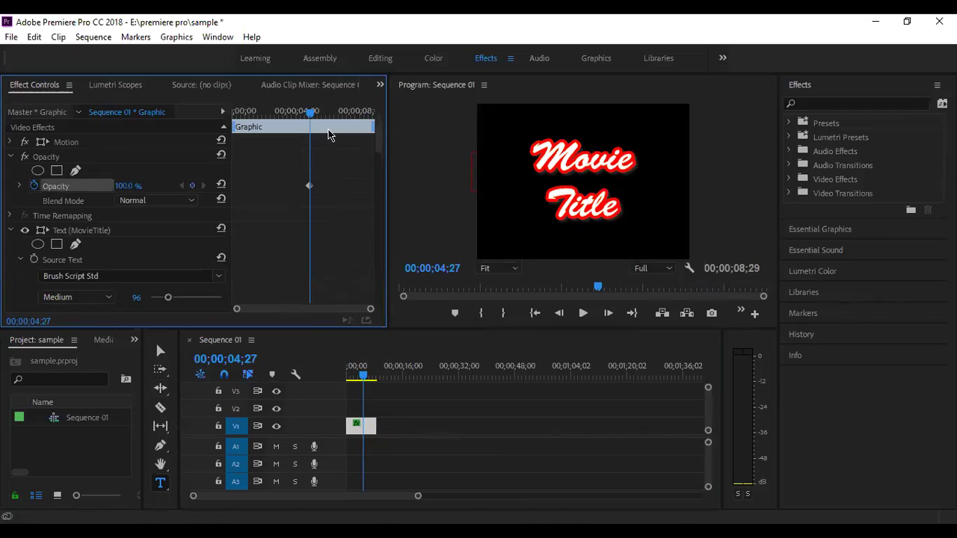
left_click_drag(311, 120, 373, 132)
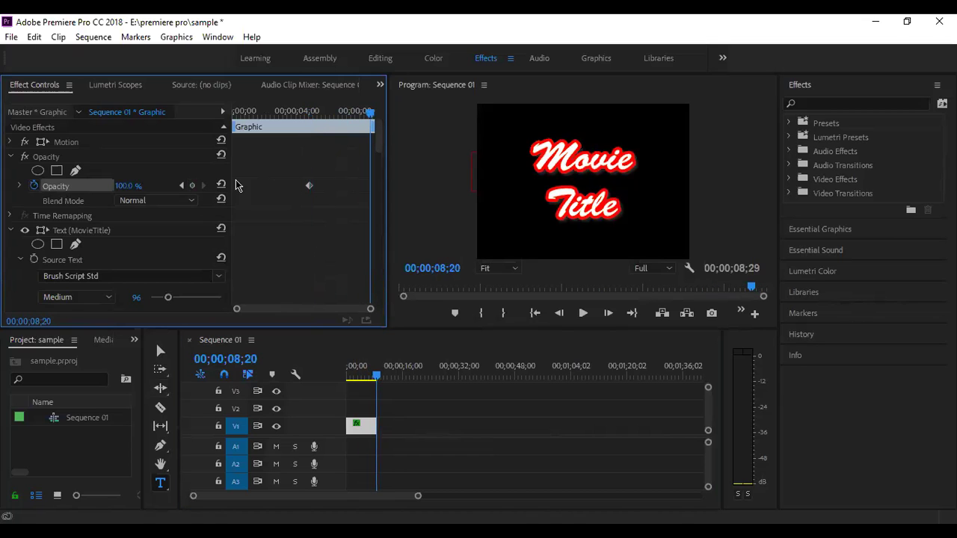
left_click(192, 185)
type("0")
key("Return")
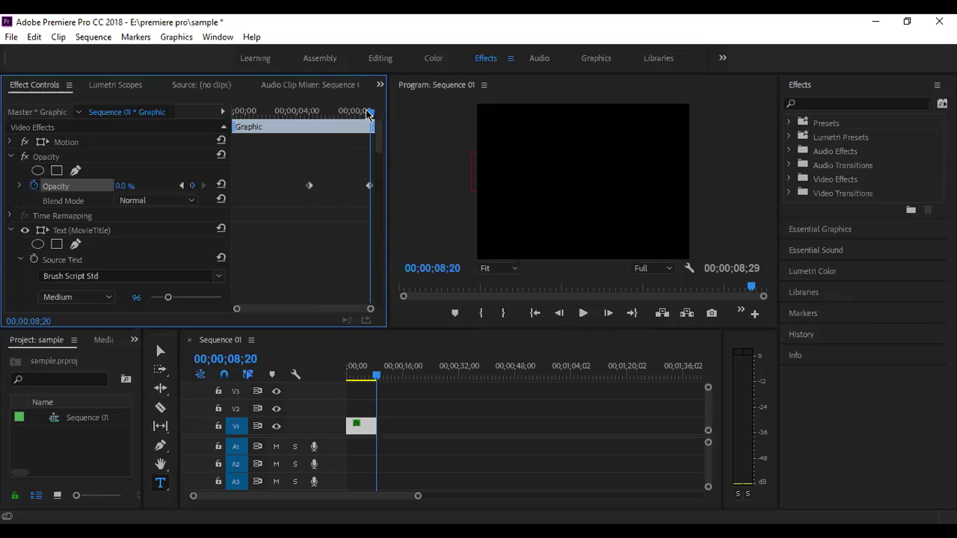
left_click_drag(371, 117, 228, 142)
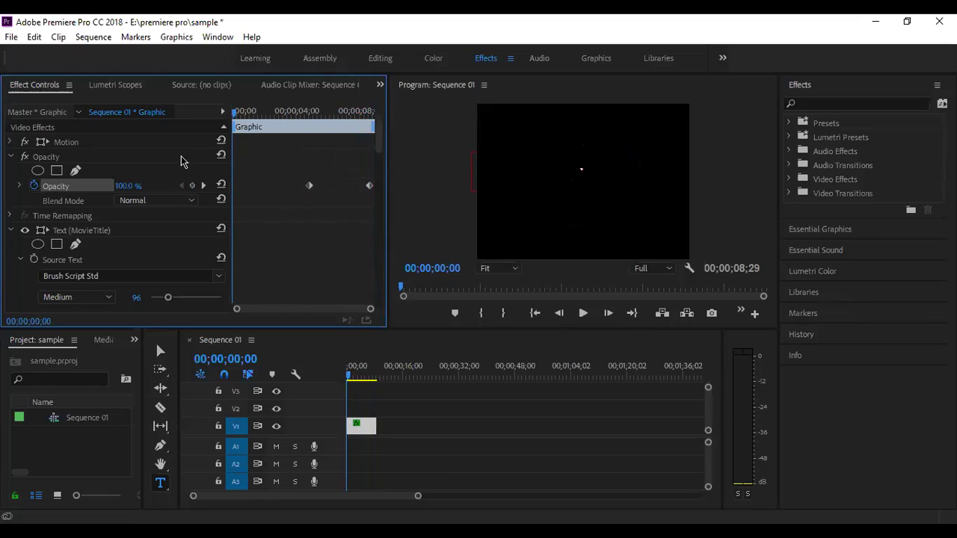
key("space")
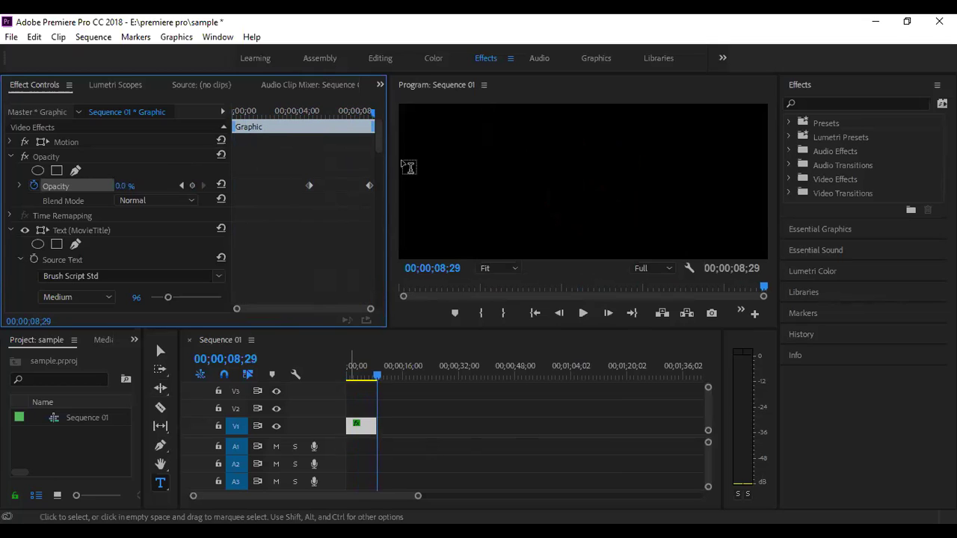
Shorten the fade by moving the 0.0 % Opacity keyframe back to about the 6-second mark, and play it
left_click_drag(370, 187, 330, 187)
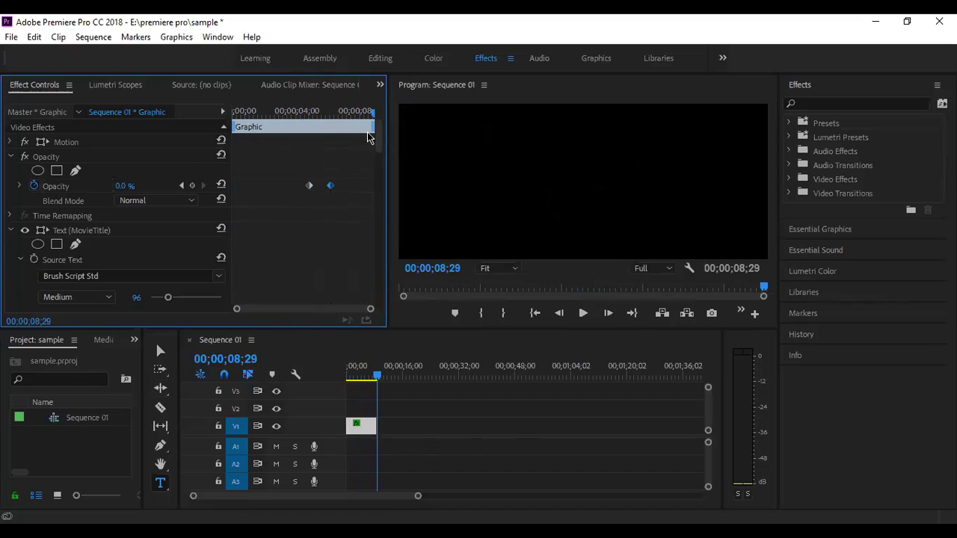
key("space")
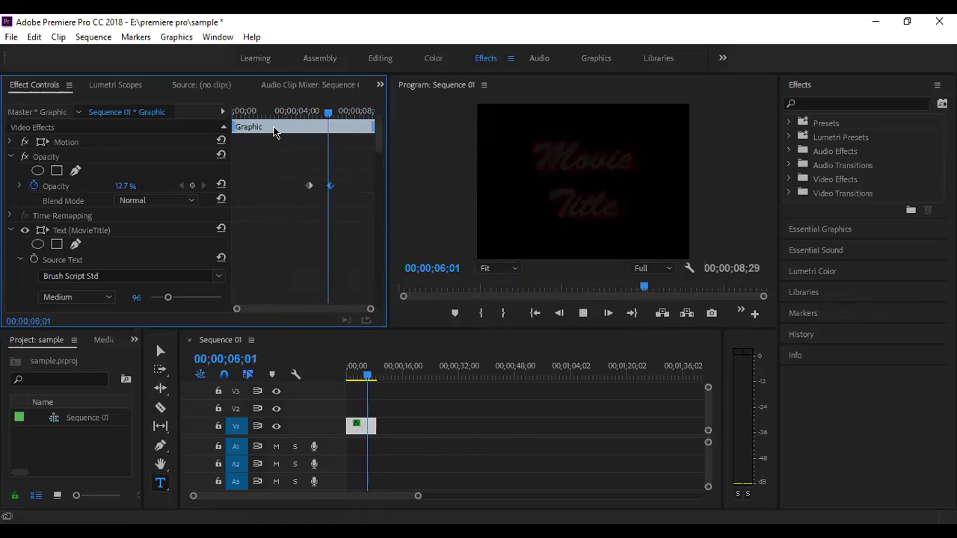
key("space")
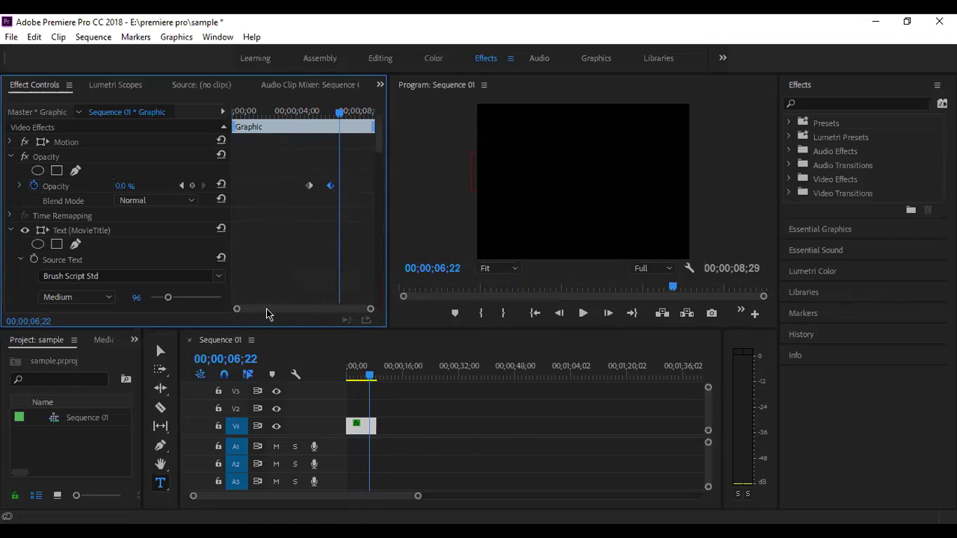
Move both clip Opacity keyframes earlier, to about 00;00;02;17 and 00;00;03;26, and play the sequence from the start
left_click_drag(290, 149, 273, 189)
left_click_drag(341, 113, 209, 139)
key("space")
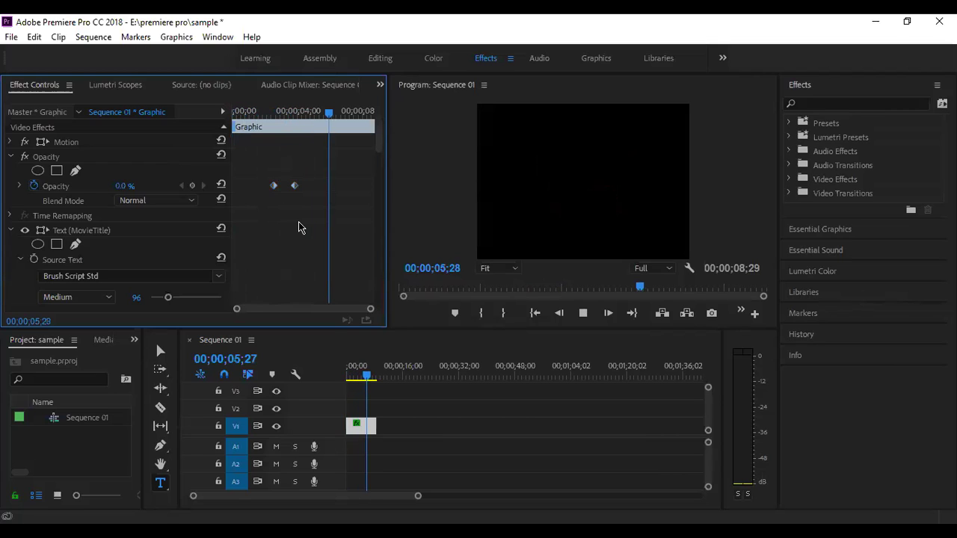
key("space")
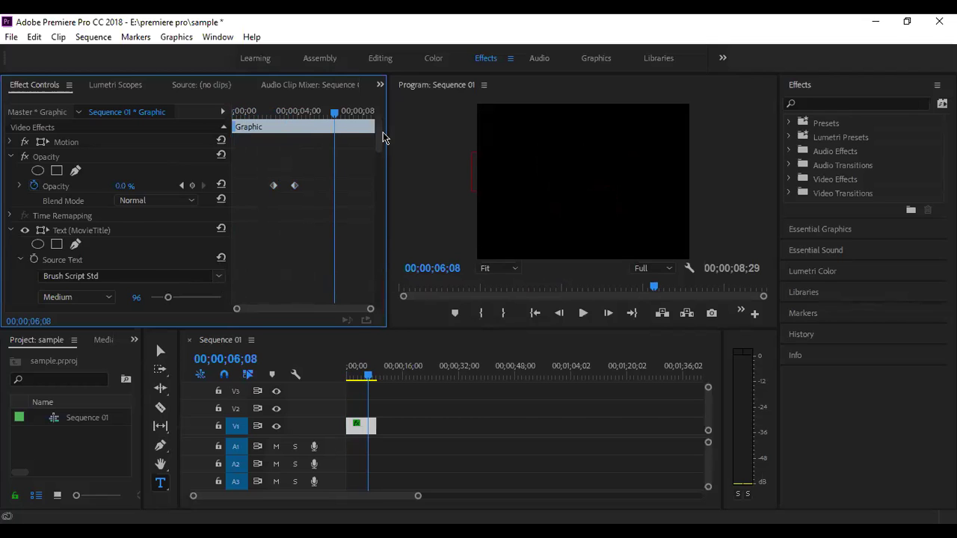
Bring the title's Source Text settings into view and place the playhead at 00;00;02;27, where the title shows
left_click_drag(380, 140, 394, 161)
left_click(360, 378)
left_click(357, 378)
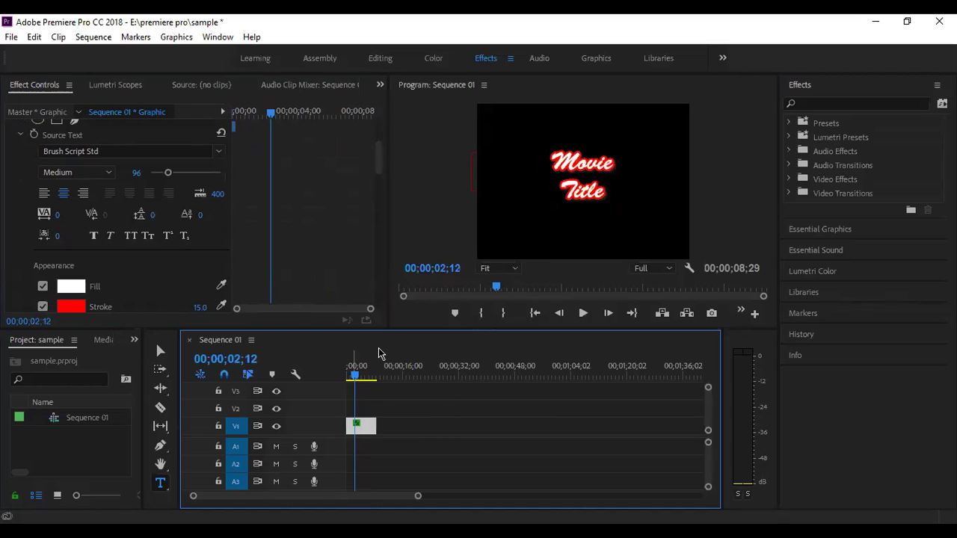
left_click(601, 191)
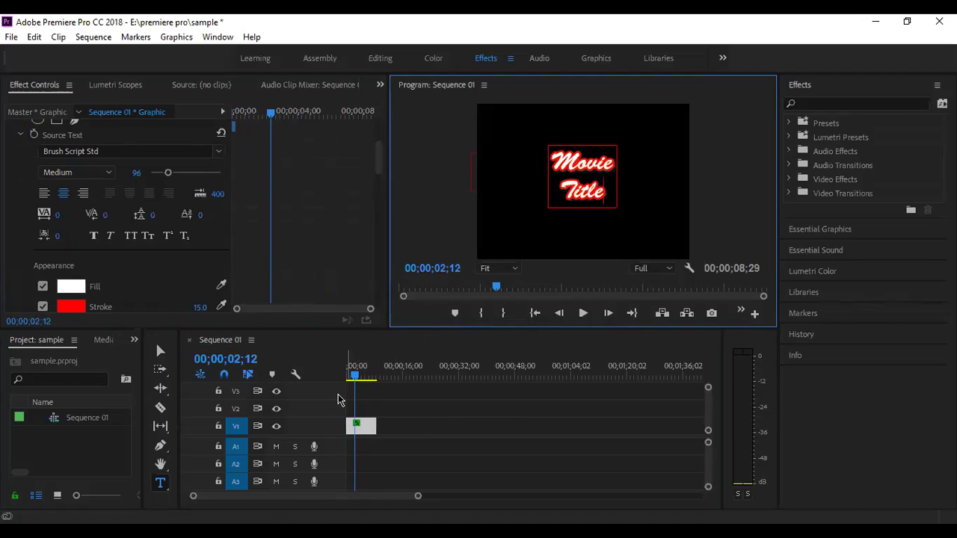
scroll(352, 383, "down", 5)
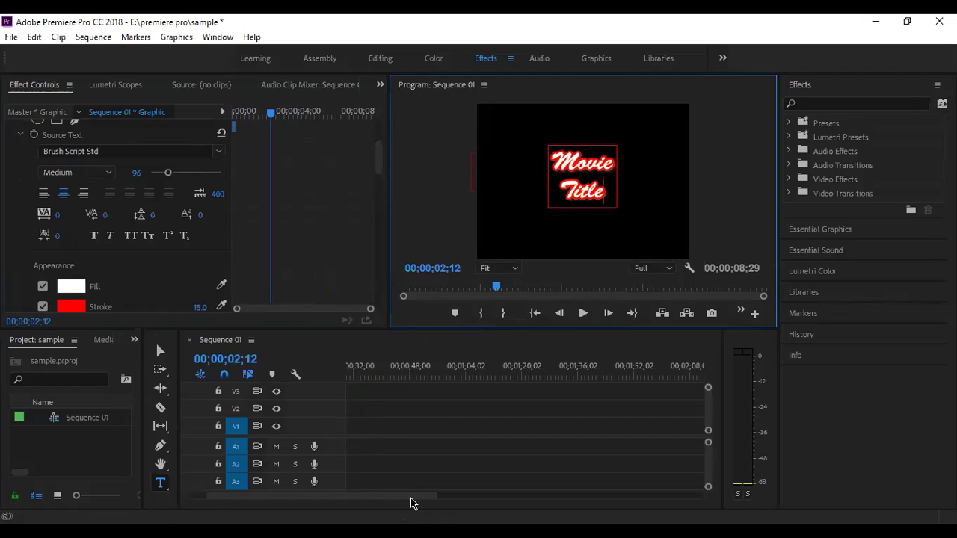
scroll(331, 498, "down", 2)
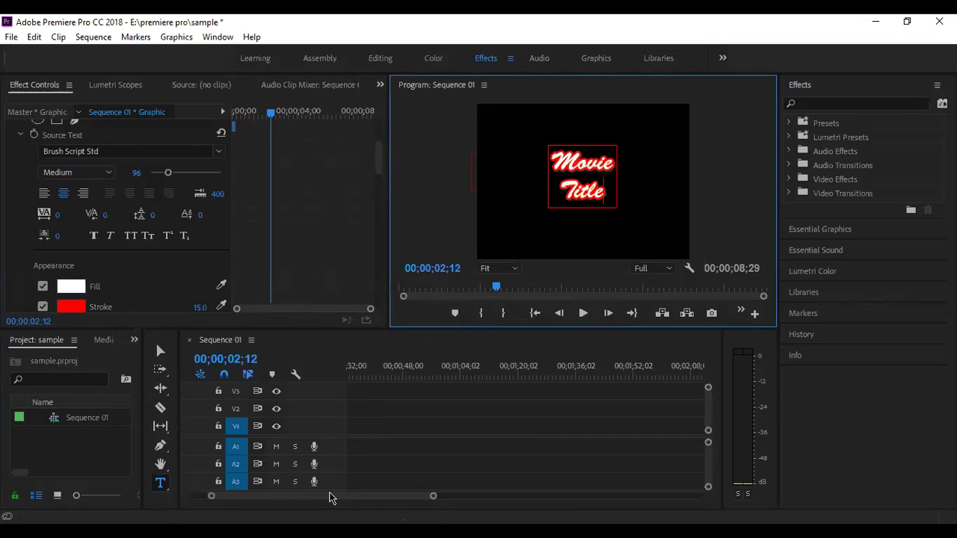
left_click_drag(331, 497, 239, 494)
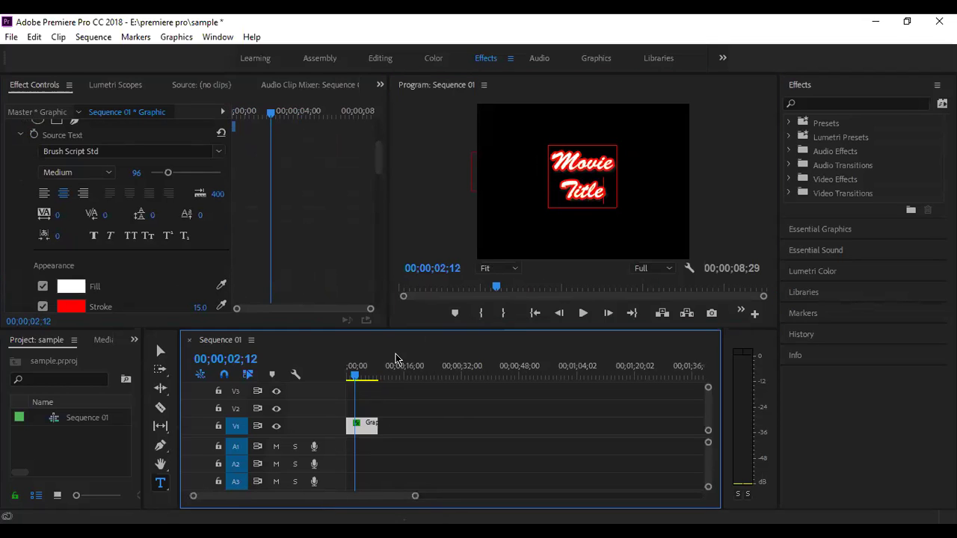
left_click_drag(356, 380, 356, 380)
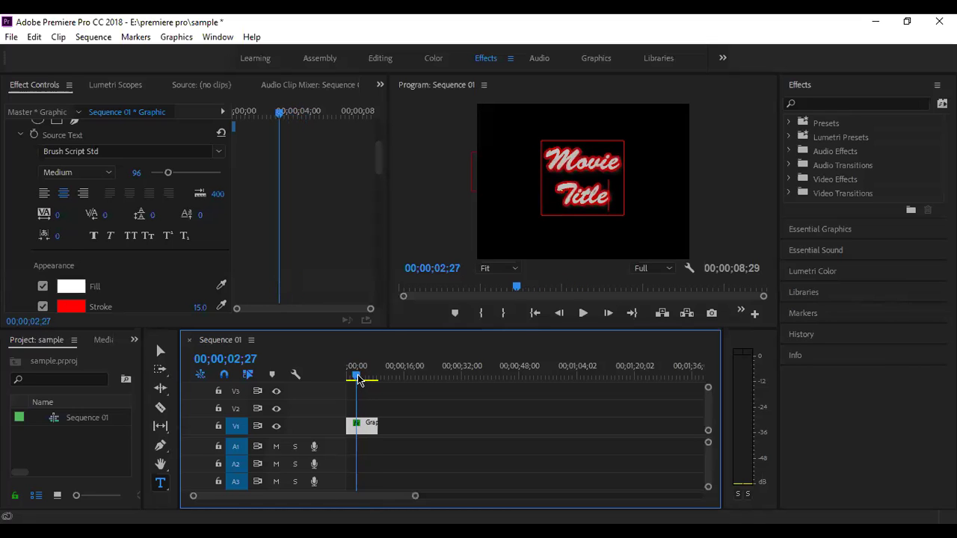
Select all of the title text, try a tracking of 99 on it, and set the tracking back to 0
left_click(579, 193)
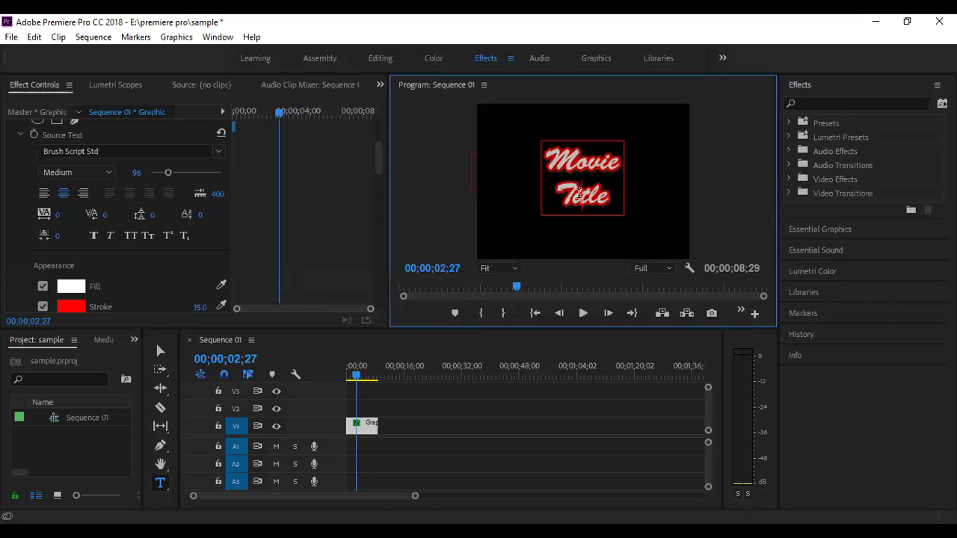
key("ctrl+a")
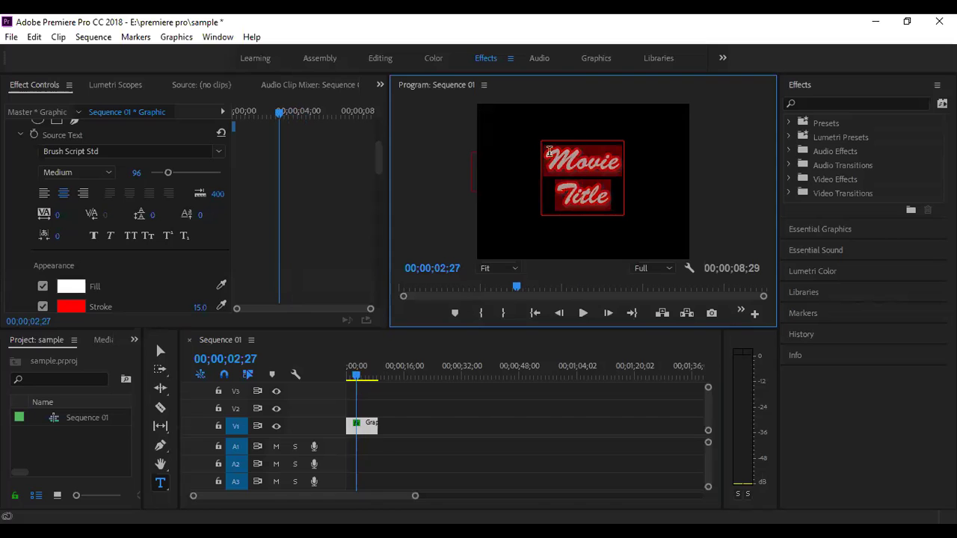
left_click(56, 214)
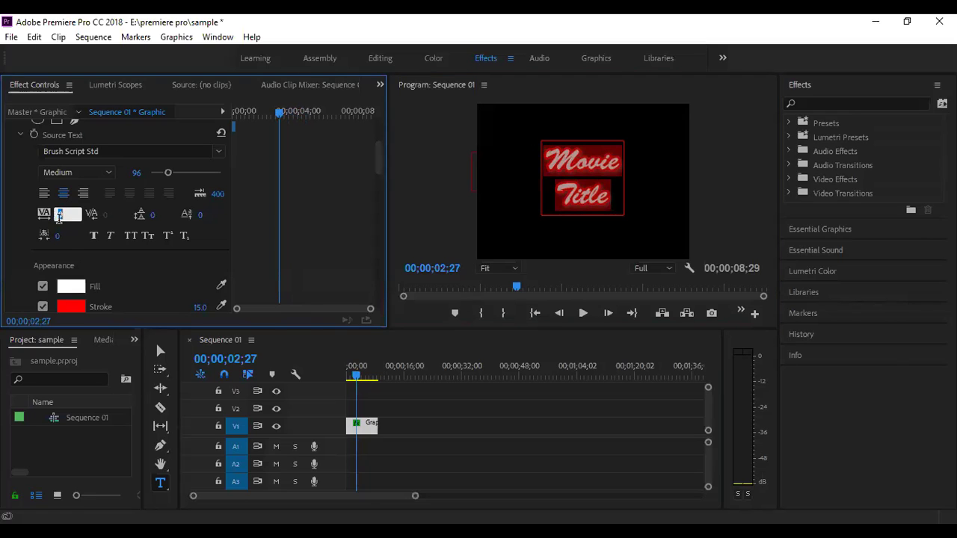
left_click(35, 226)
mouse_move(57, 214)
left_mouse_down()
mouse_move(1, 215)
mouse_move(120, 214)
mouse_move(62, 214)
left_mouse_up()
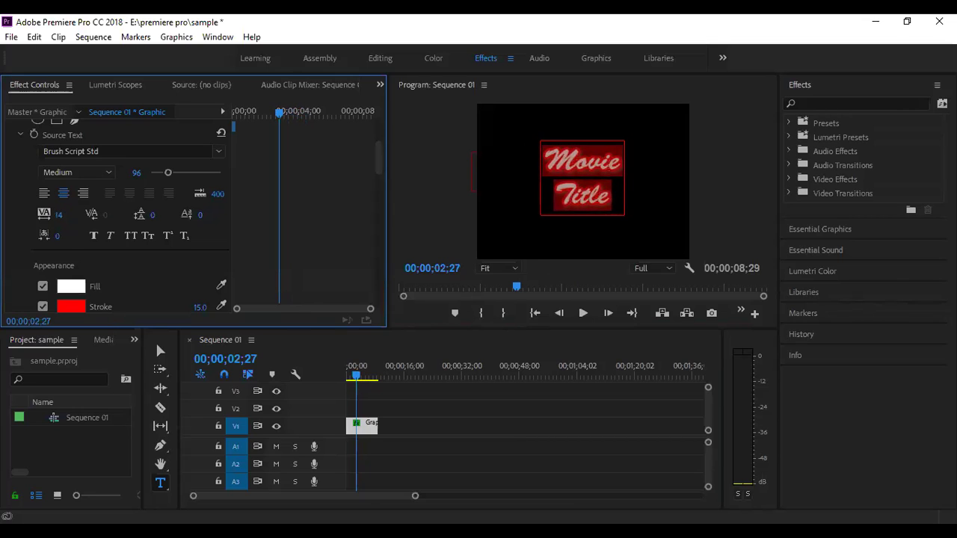
left_click_drag(63, 214, 96, 214)
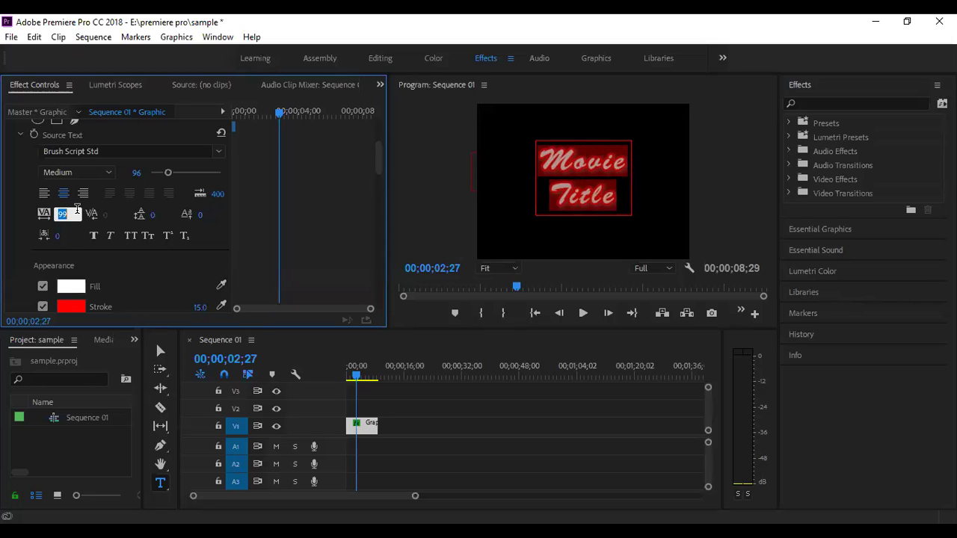
type("0")
key("Return")
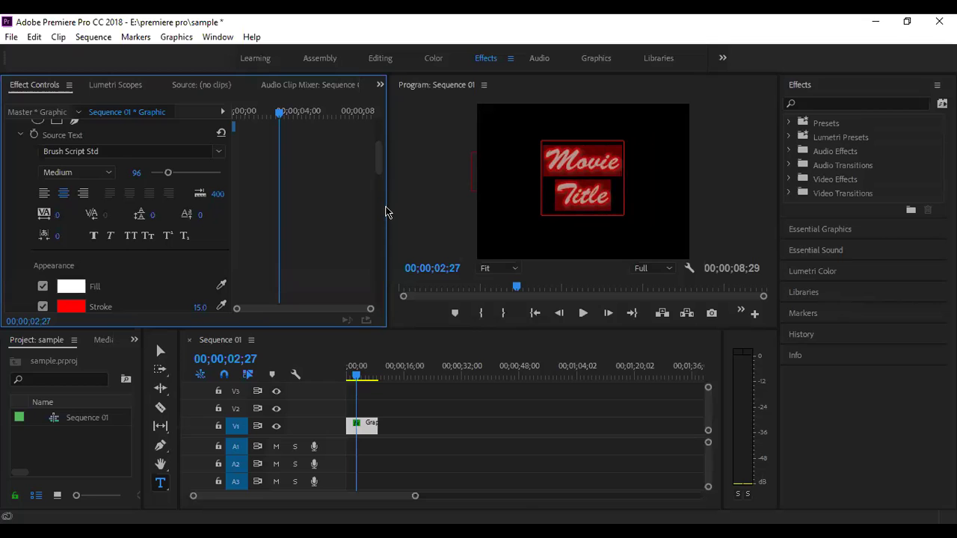
Start keyframing the title's Source Text at the first Opacity keyframe, 00;00;02;17
left_click_drag(377, 156, 377, 148)
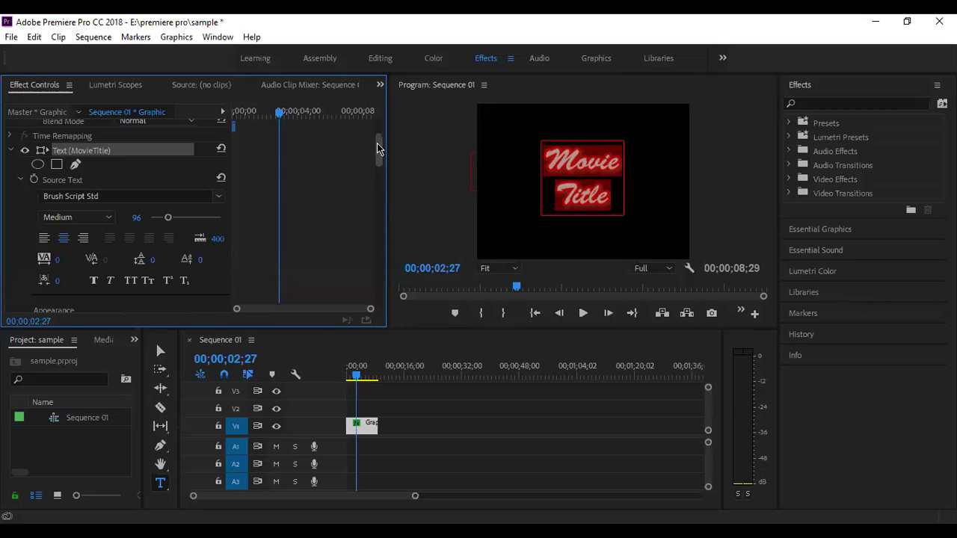
scroll(376, 128, "up", 3)
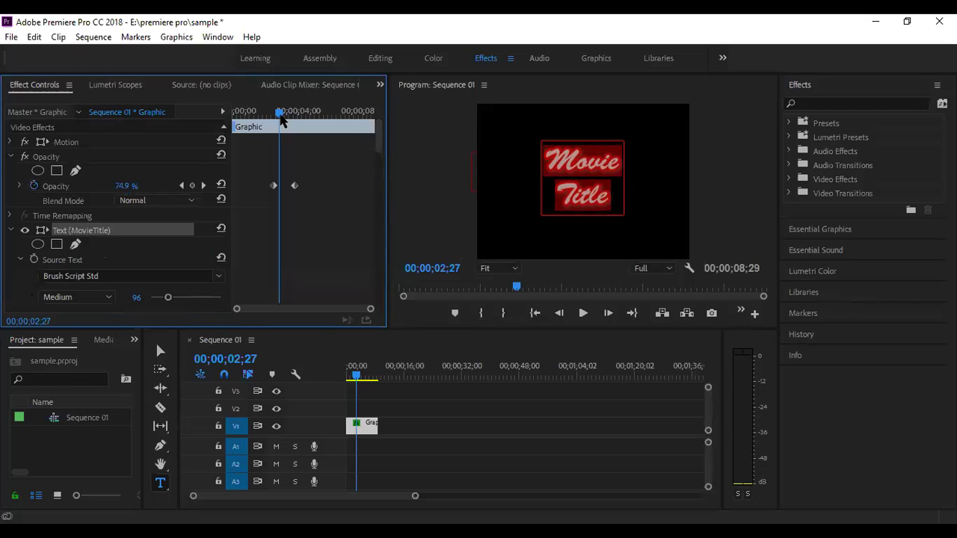
left_click_drag(277, 117, 273, 116)
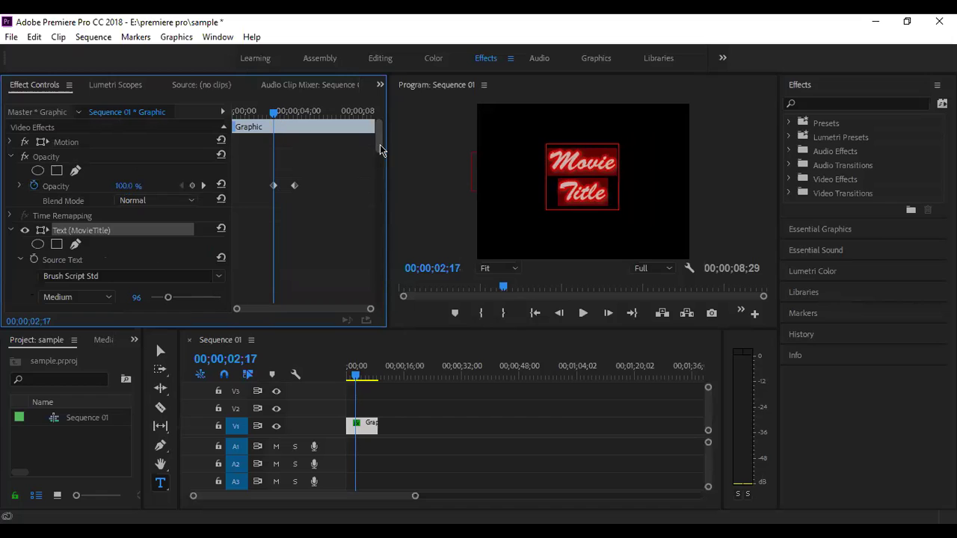
left_click_drag(380, 144, 382, 159)
scroll(381, 159, "down", 2)
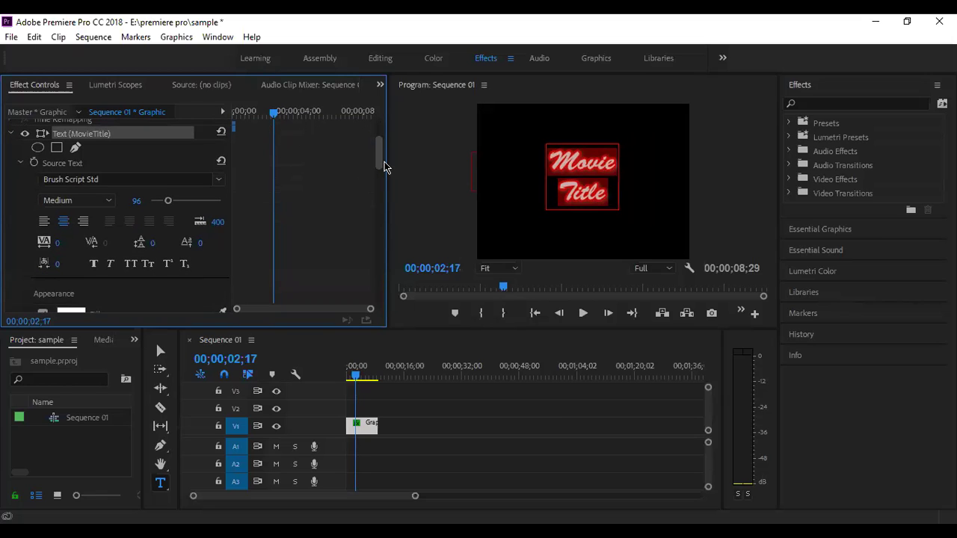
left_click(33, 177)
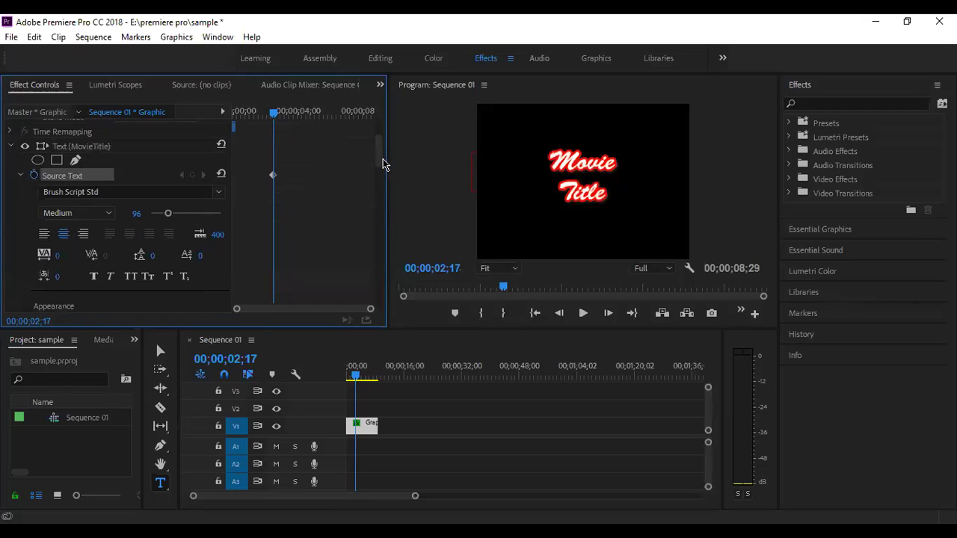
Try a title tracking of 82 at the second Opacity keyframe, 00;00;03;26, and play the sequence from about 00;00;00;16
scroll(380, 158, "up", 4)
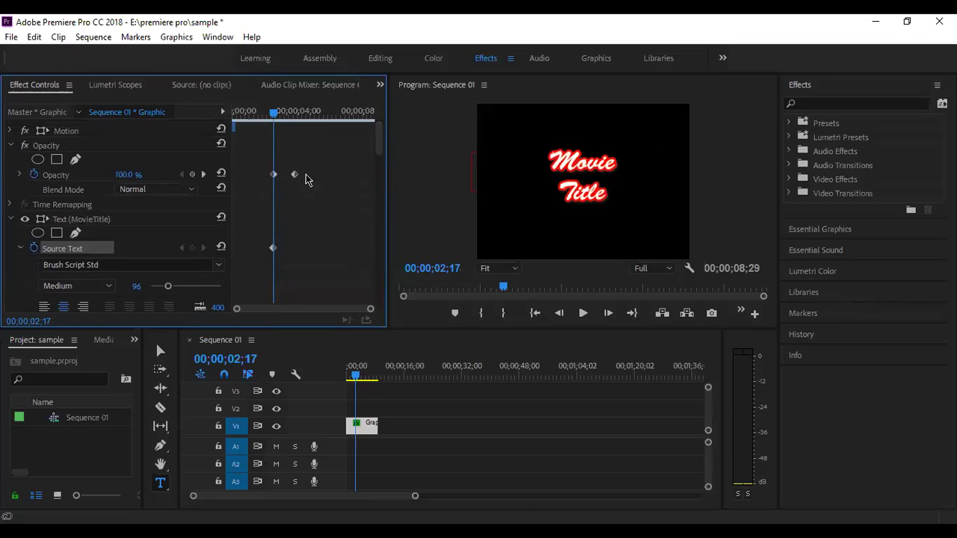
left_click_drag(274, 113, 296, 118)
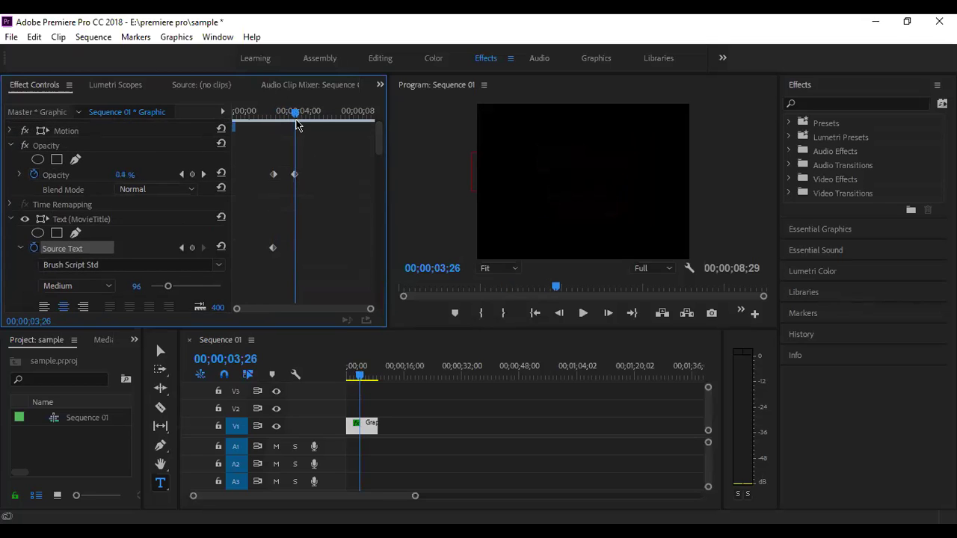
left_click_drag(379, 143, 387, 175)
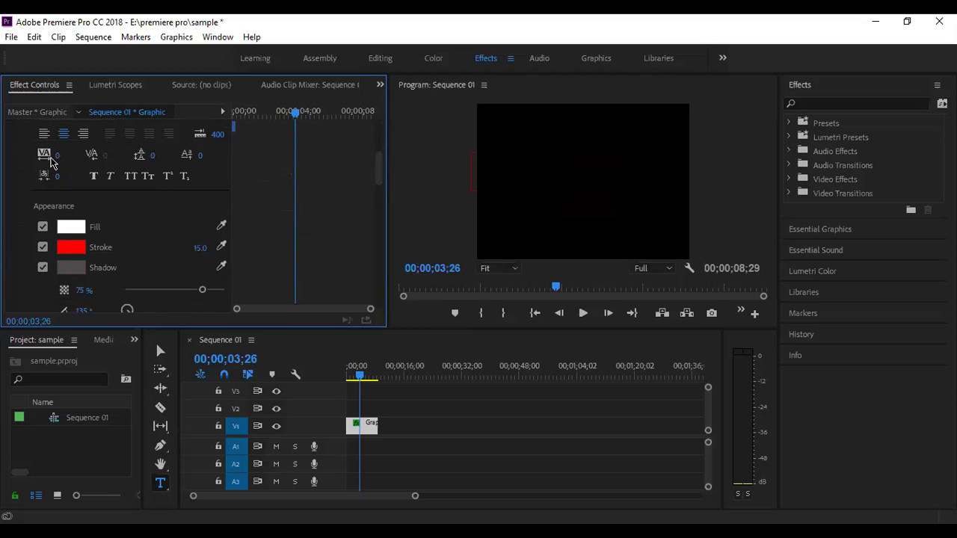
left_click_drag(56, 156, 83, 156)
left_click_drag(553, 285, 422, 297)
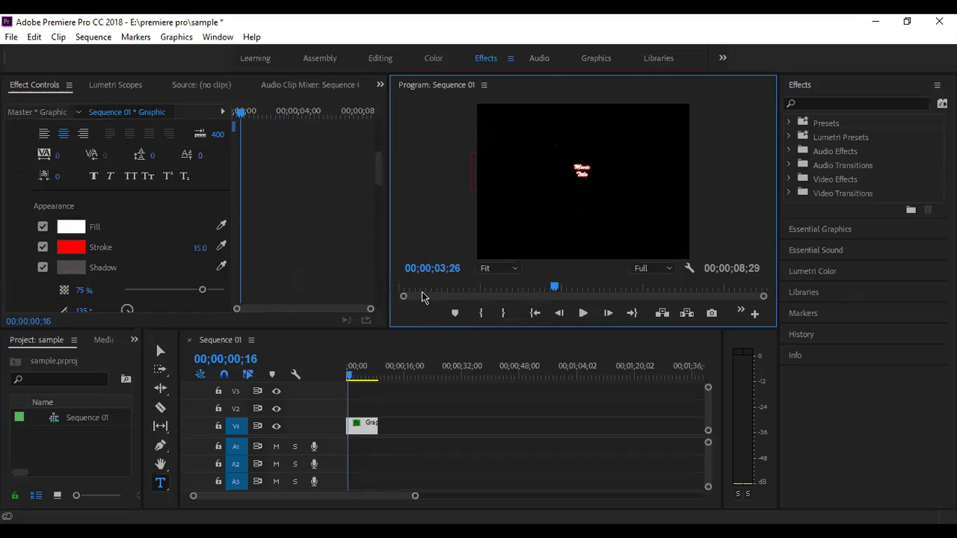
key("space")
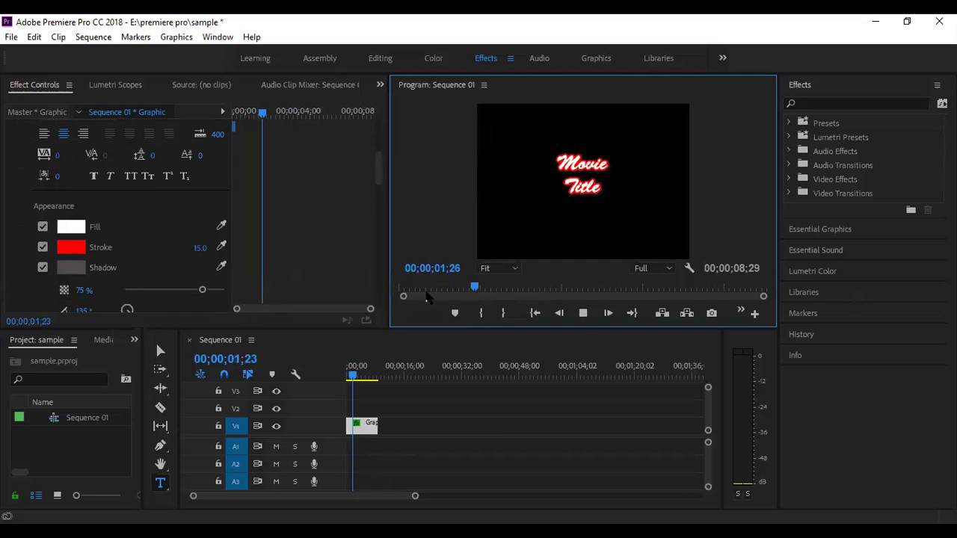
key("space")
Return the playhead to 00;00;02;17 and delete the second Source Text keyframe
left_click_drag(379, 166, 386, 147)
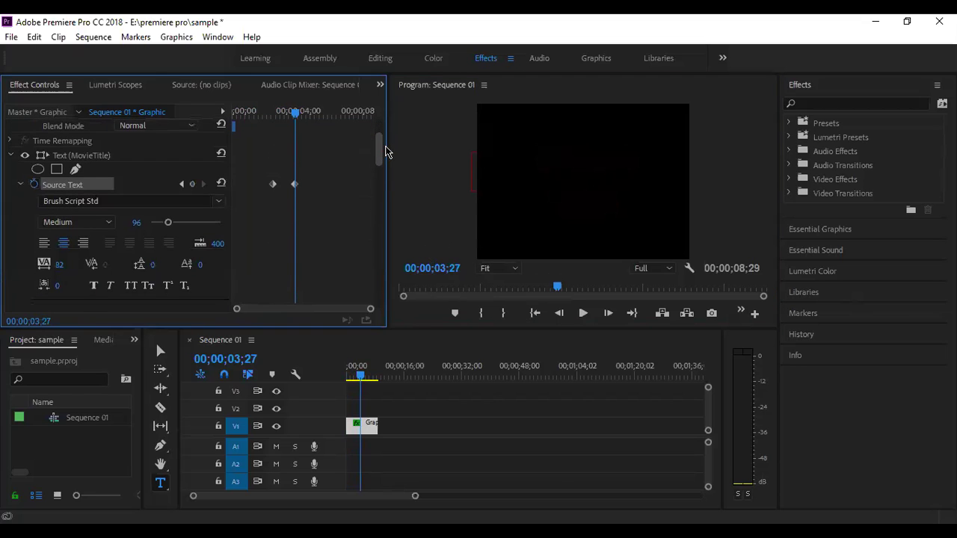
left_click_drag(296, 113, 276, 120)
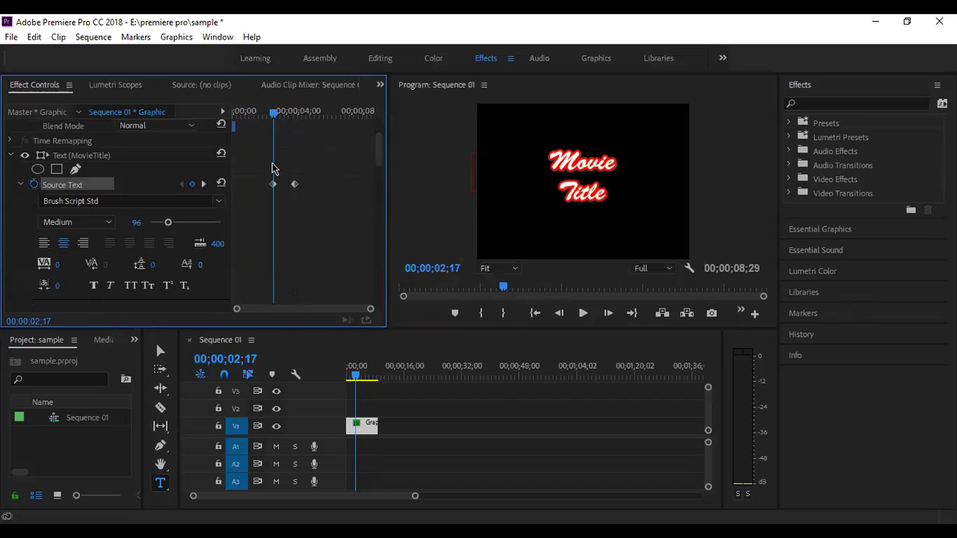
key("Delete")
Select the word "Movie" in the title and set the leading to -3
left_click(573, 158)
left_click(572, 158)
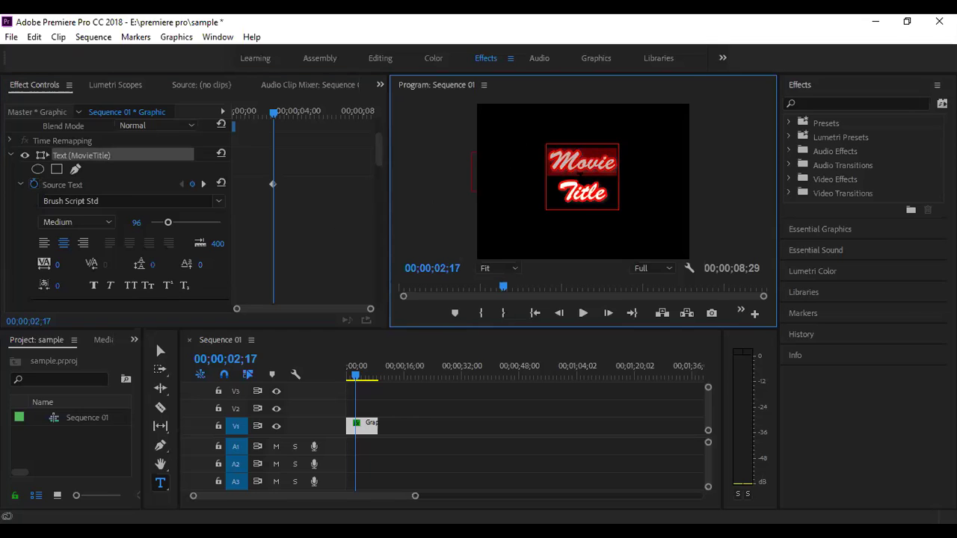
left_click(152, 268)
mouse_move(151, 268)
left_mouse_down()
mouse_move(239, 268)
mouse_move(145, 268)
mouse_move(167, 261)
left_mouse_up()
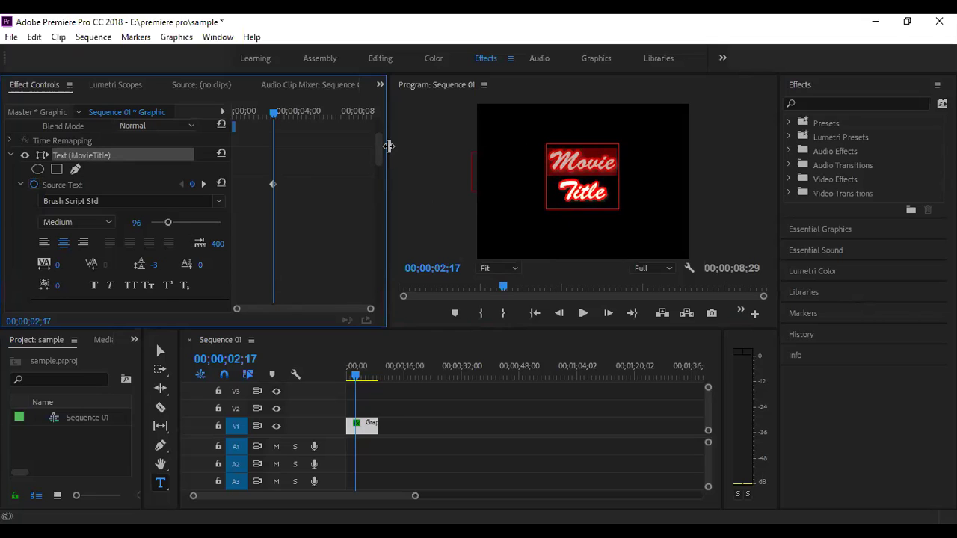
Expand the Basic Correction section of the clip's Lumetri Color effect and bring its White Balance and Tone settings into view
scroll(381, 149, "up", 3)
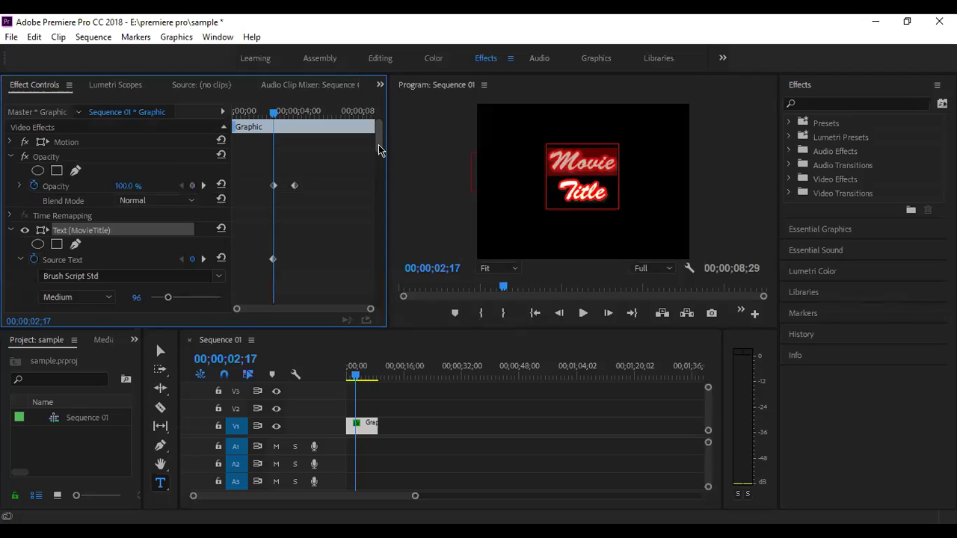
left_click_drag(378, 150, 393, 299)
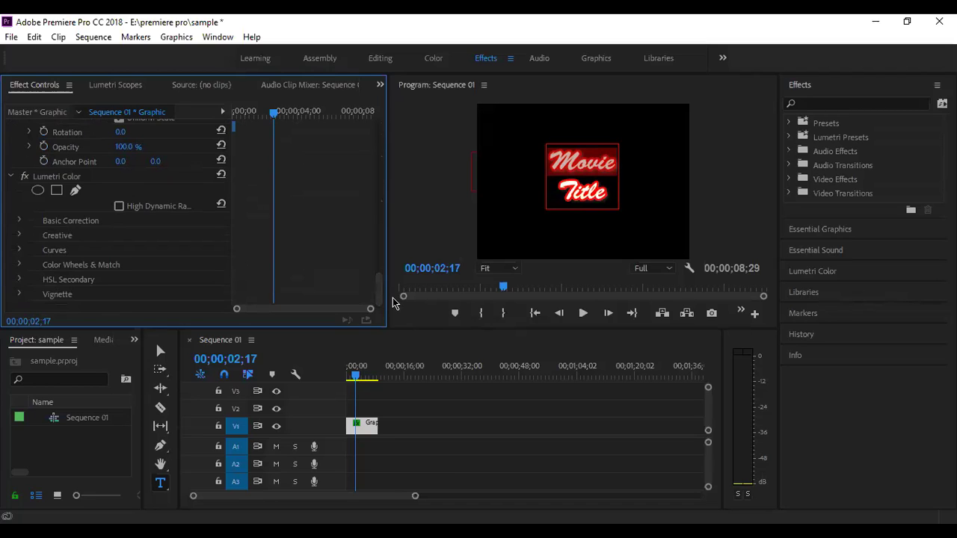
left_click(21, 221)
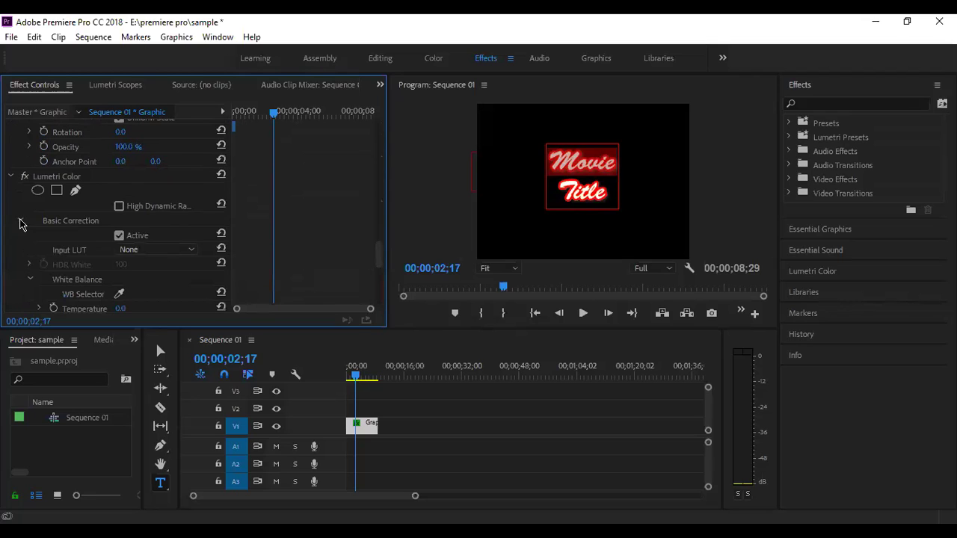
left_click(20, 221)
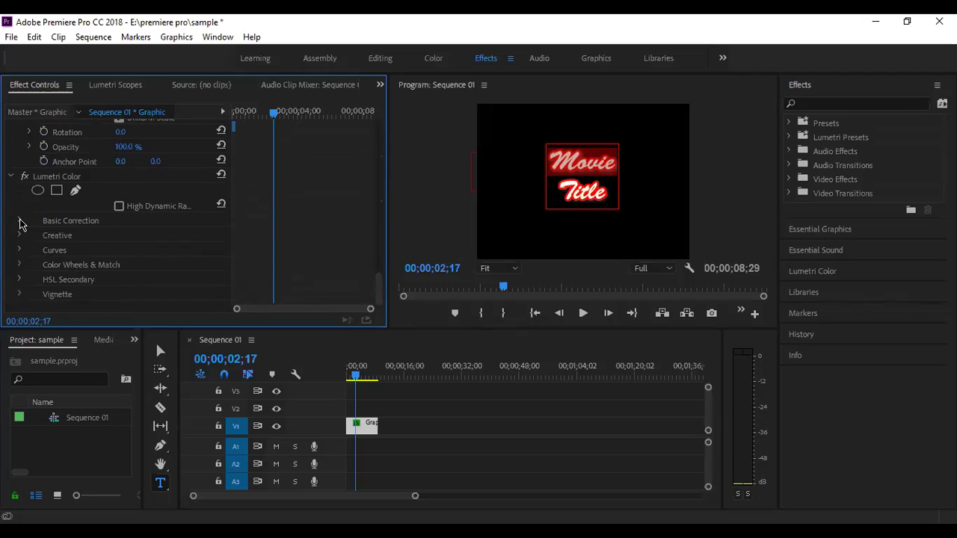
left_click(20, 221)
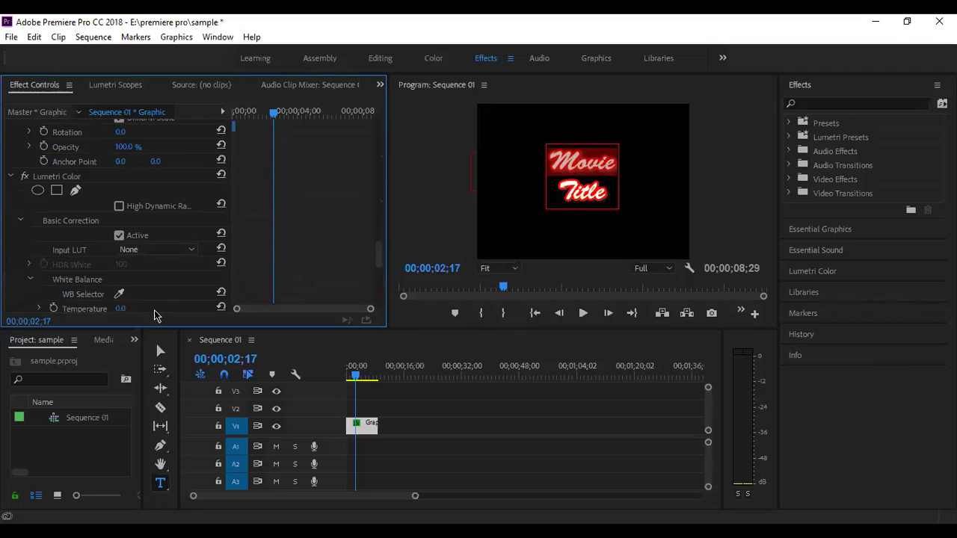
left_click_drag(380, 251, 381, 274)
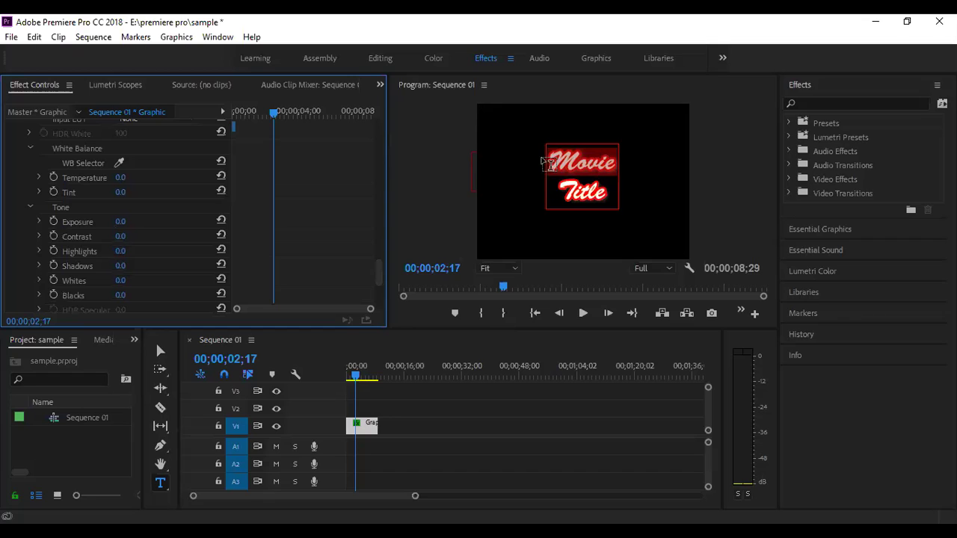
Try Lumetri Tint values such as 58.2 and -100.0 on the title, and set the Tint back to 0.0
left_click(39, 193)
left_click(118, 218)
left_click_drag(119, 218, 144, 219)
left_click_drag(45, 228, 176, 220)
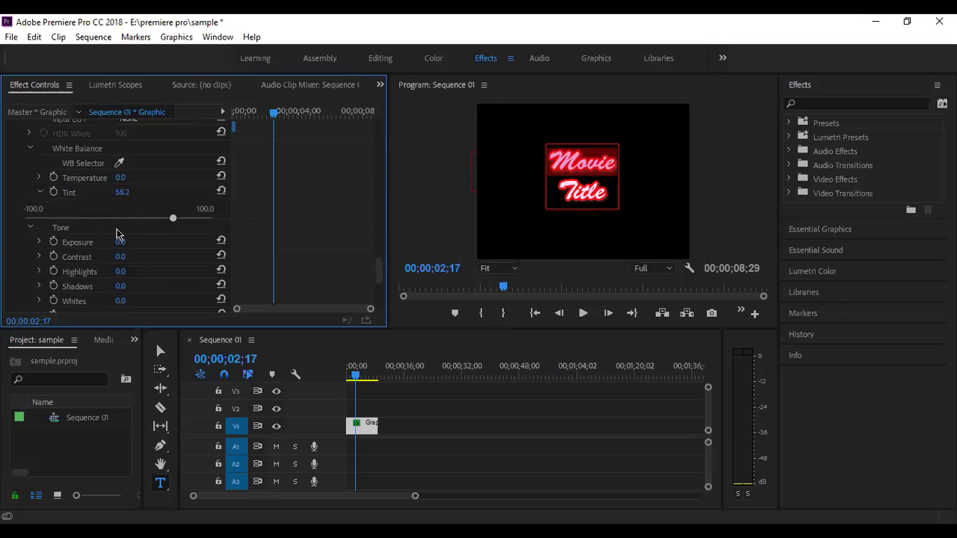
left_click(23, 231)
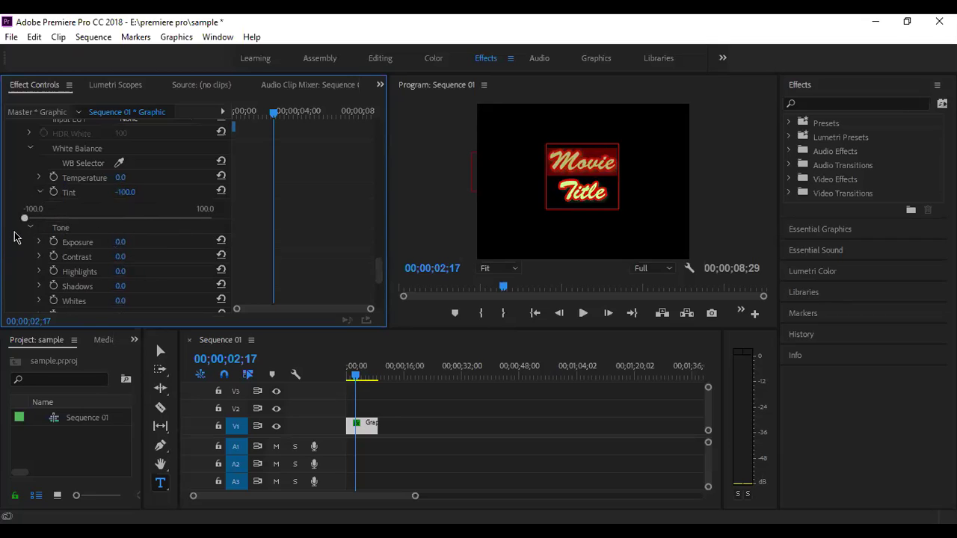
left_click_drag(132, 219, 120, 222)
left_click(122, 192)
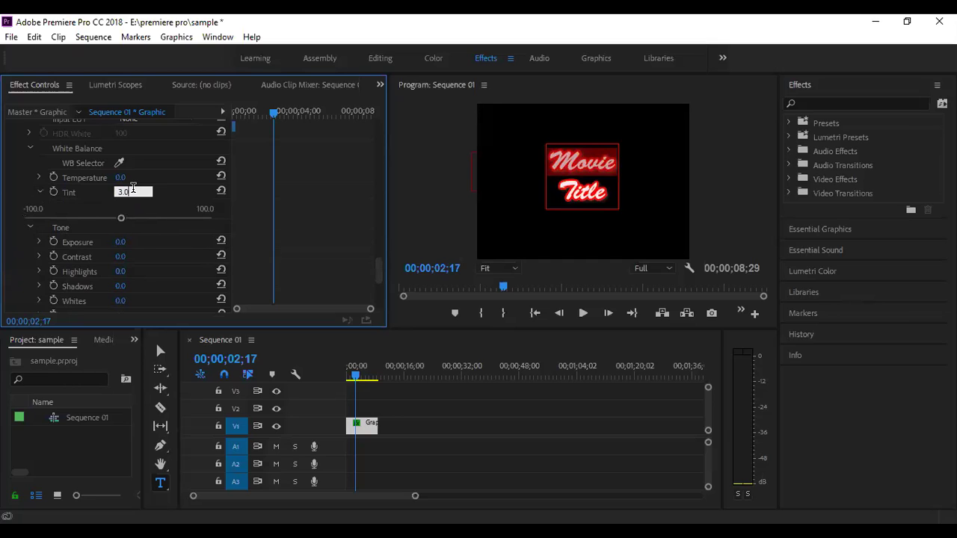
key("BackSpace")
key("BackSpace")
key("BackSpace")
type("0.0")
key("Return")
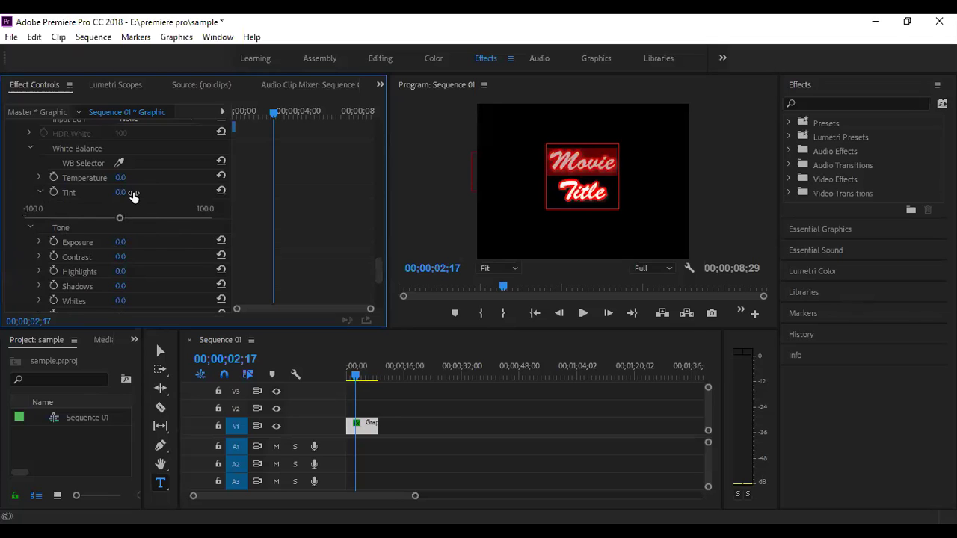
Try an Exposure of 5.0 on the title and set the Exposure back to 0.0
left_click(38, 241)
left_click_drag(120, 267, 223, 260)
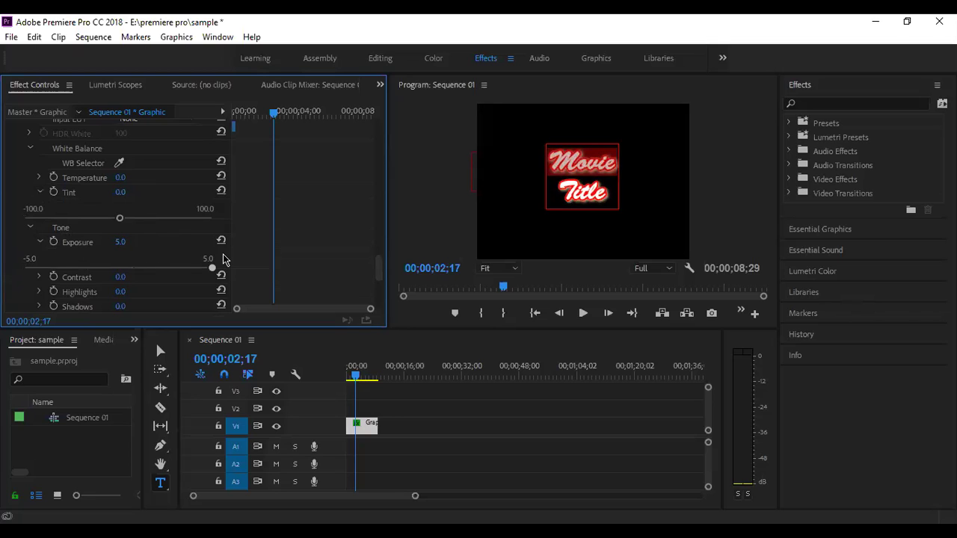
mouse_move(223, 259)
left_mouse_down()
mouse_move(168, 278)
mouse_move(1, 273)
mouse_move(212, 267)
left_mouse_up()
left_click_drag(213, 267, 121, 274)
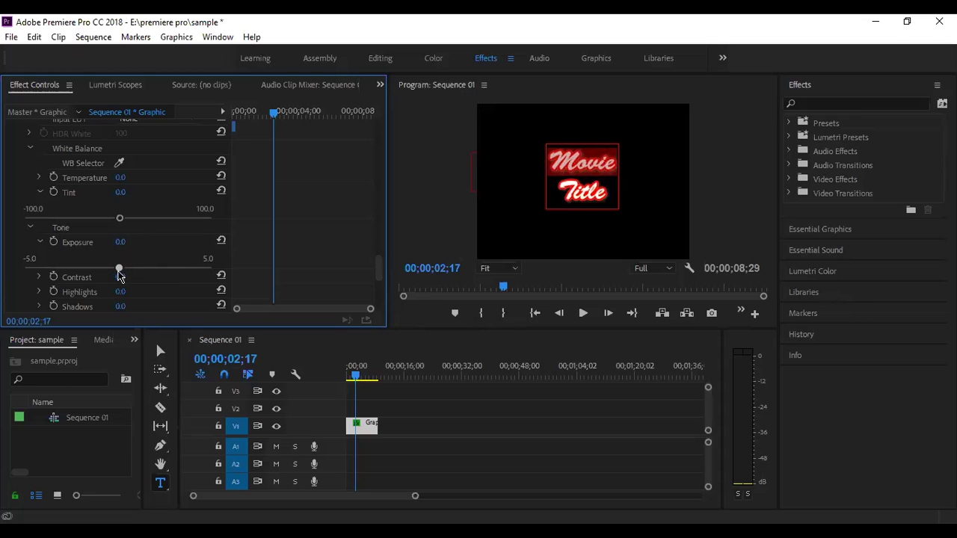
Expand the Contrast setting and look through the remaining Tone and Saturation settings of Basic Correction
left_click(38, 277)
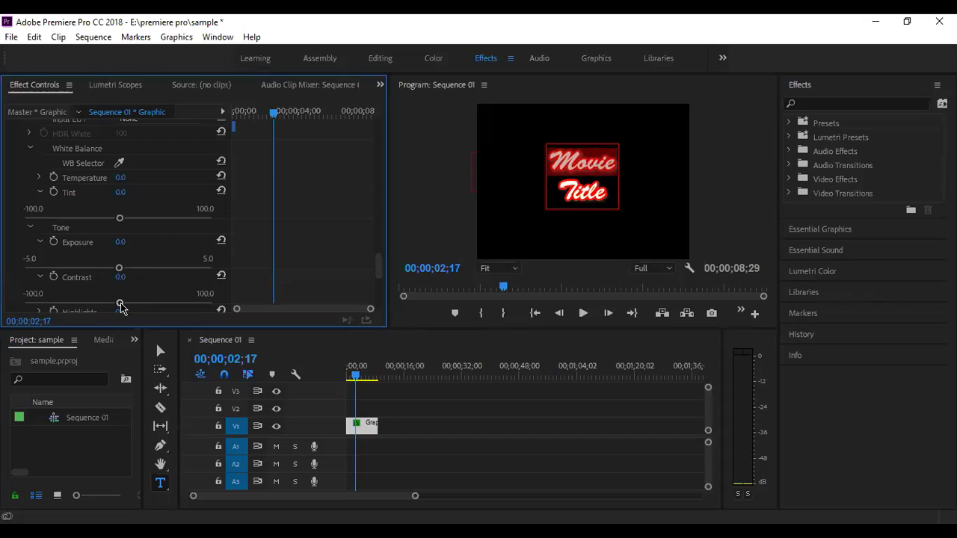
mouse_move(121, 308)
left_mouse_down()
mouse_move(224, 296)
mouse_move(118, 305)
left_mouse_up()
left_click_drag(376, 263, 380, 290)
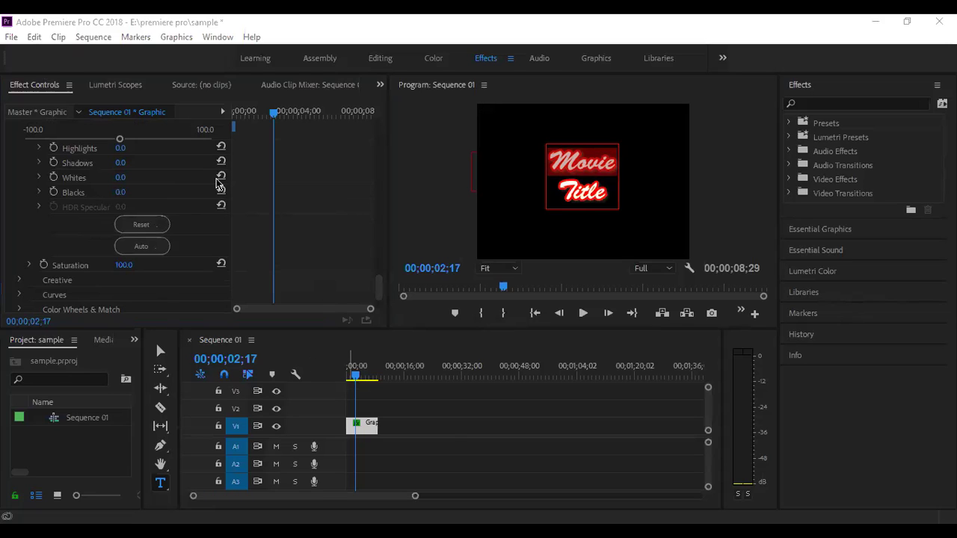
Switch to Chrome and search Google for "red chillies logo"
mouse_move(602, 537)
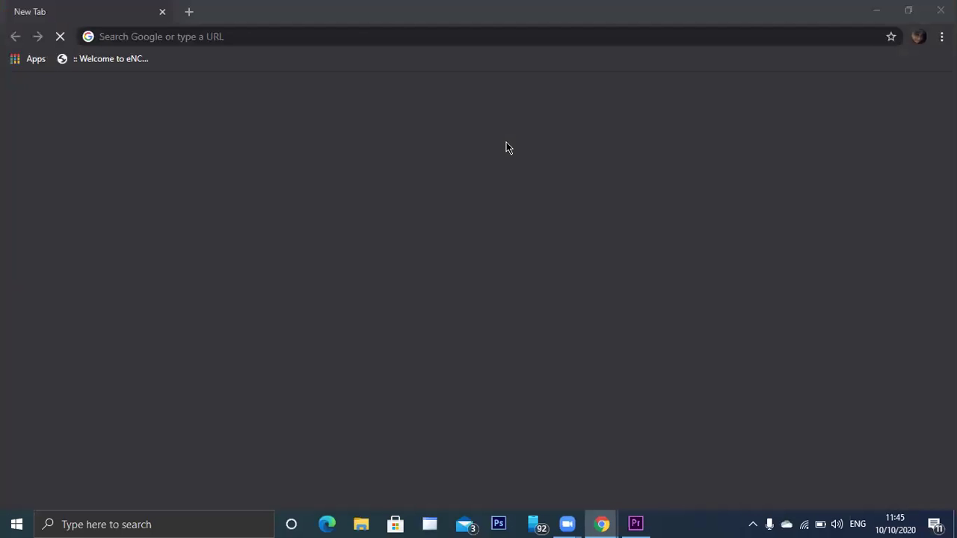
key("super+e")
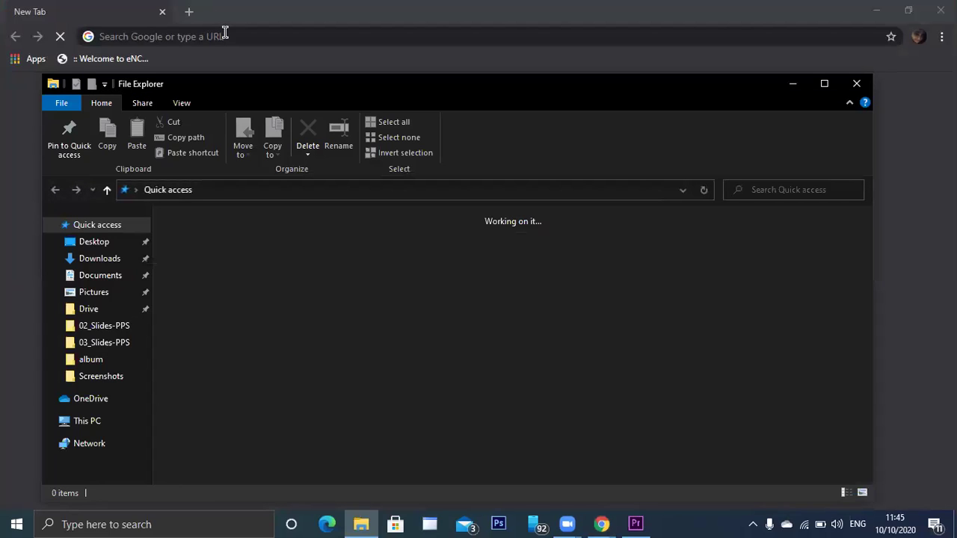
left_click(226, 33)
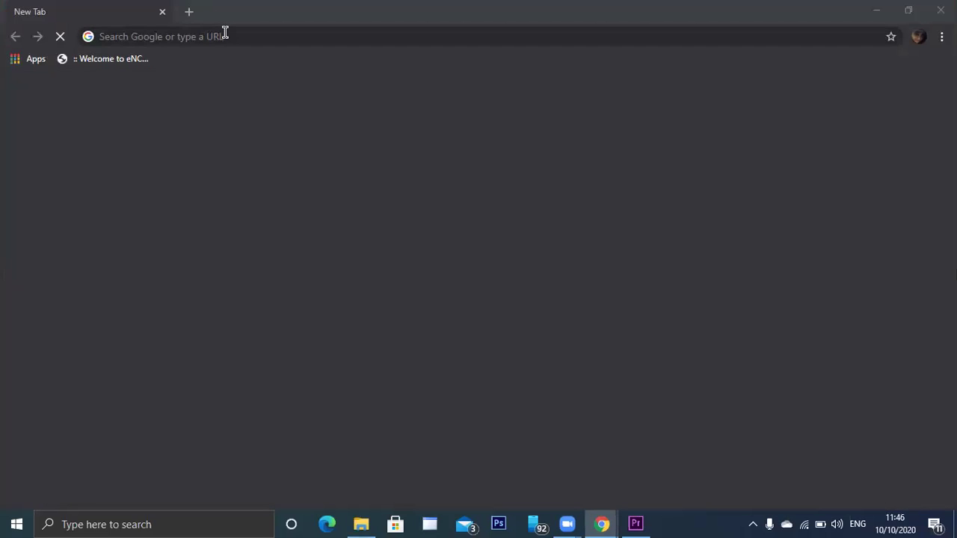
left_click(225, 33)
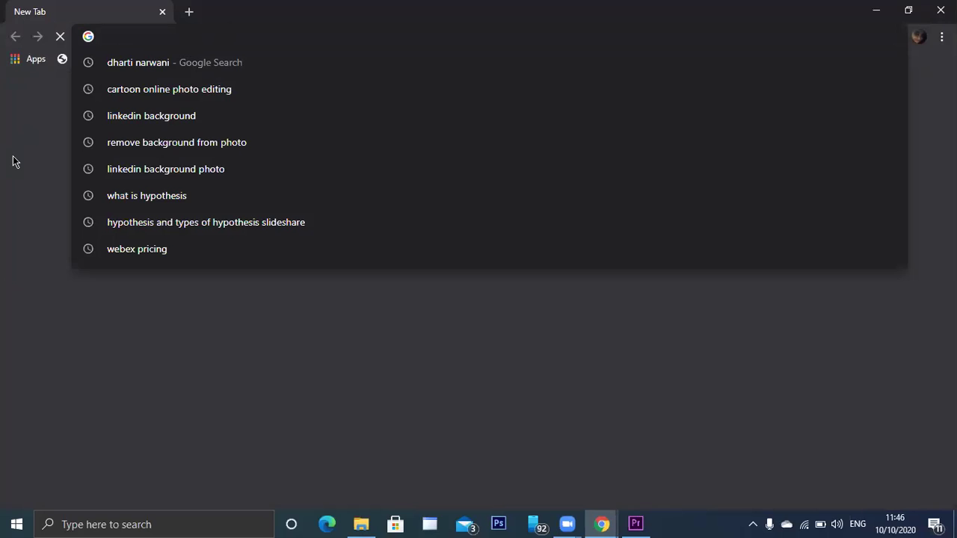
type("red ch")
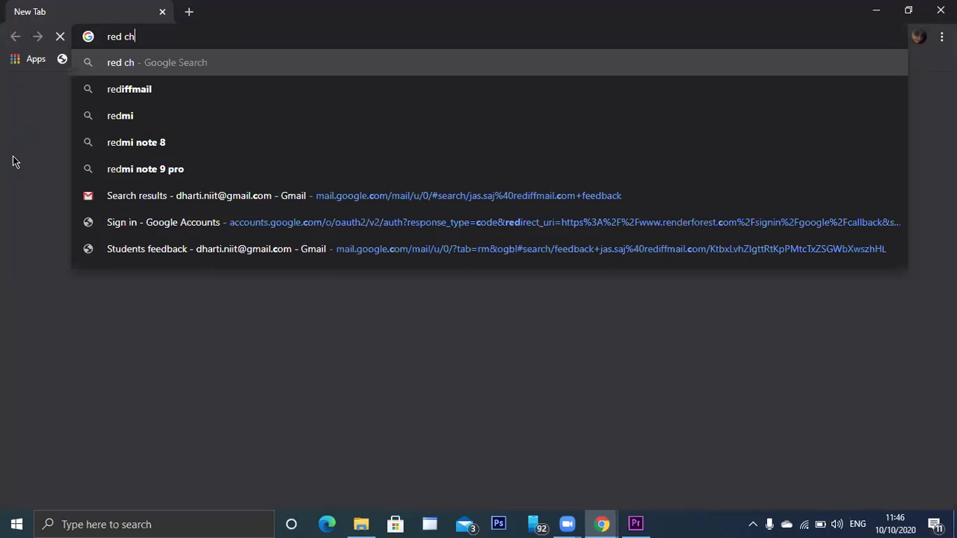
type("illies logo")
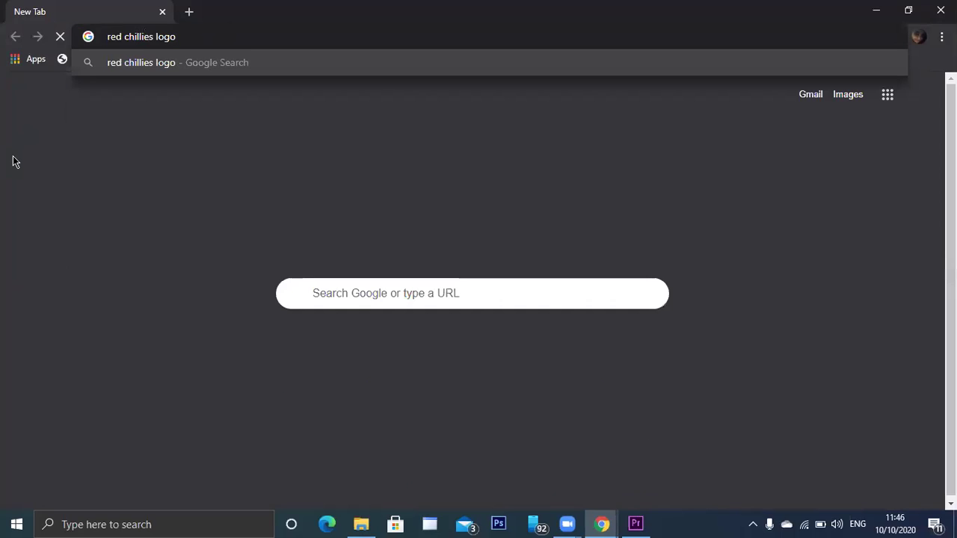
key("Return")
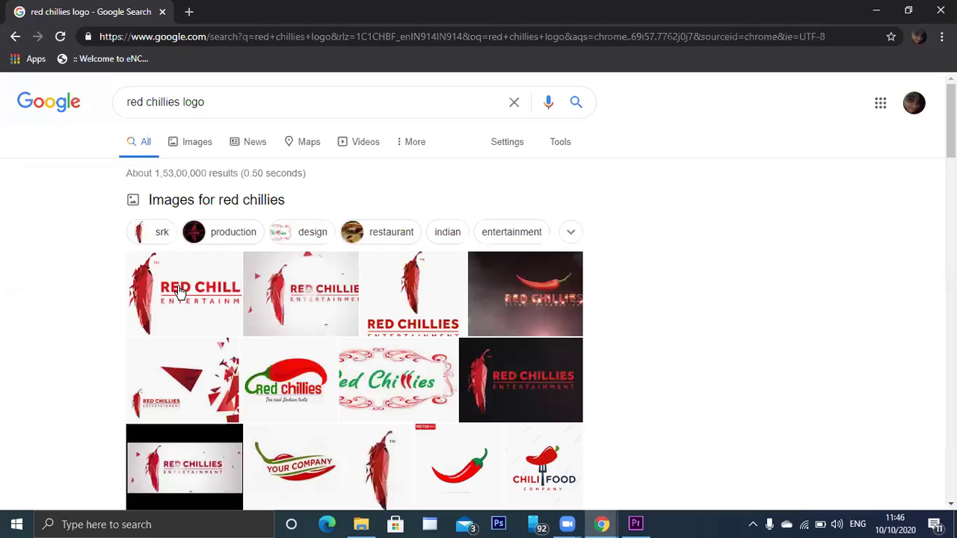
Save the dark-background Red Chillies Entertainment logo from the image results to the Desktop as a JPEG image
left_click(181, 292)
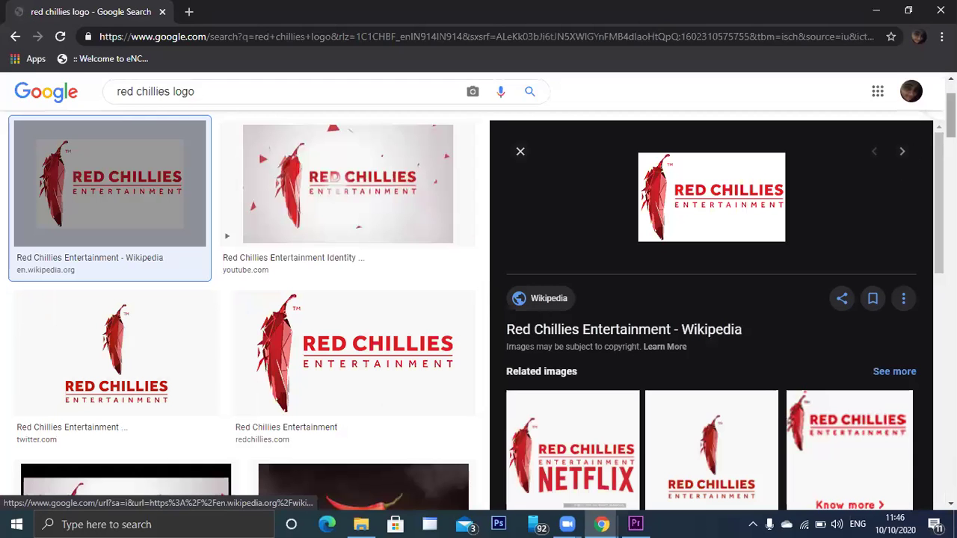
scroll(239, 299, "down", 7)
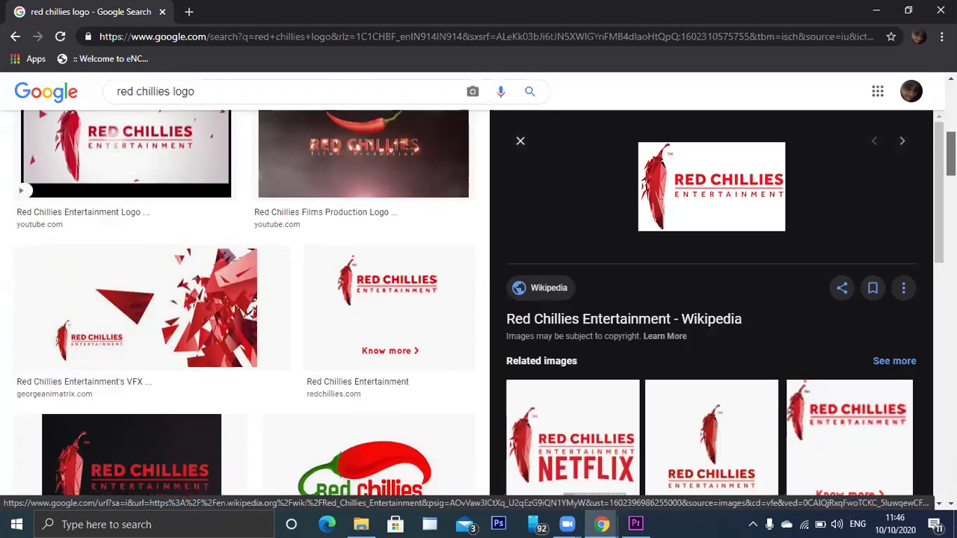
left_click(160, 331)
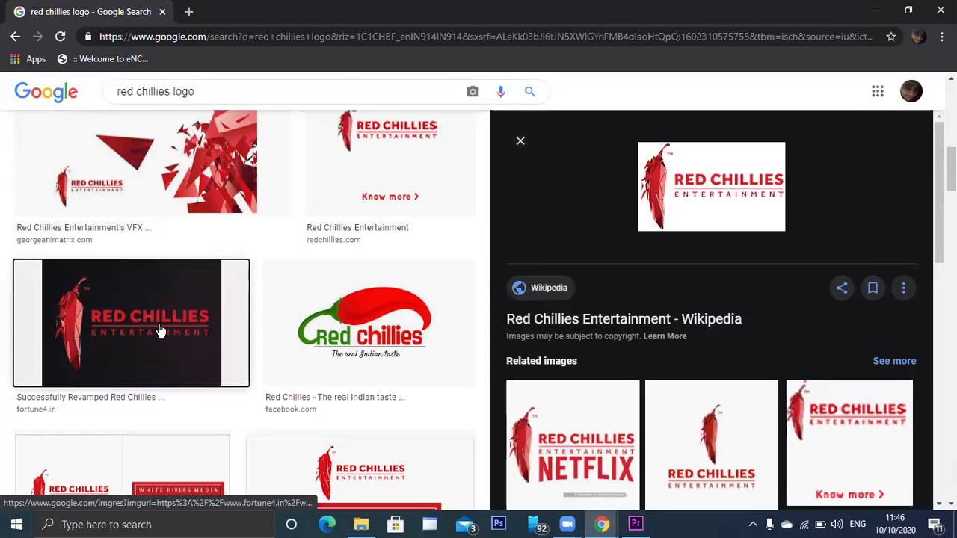
right_click(628, 195)
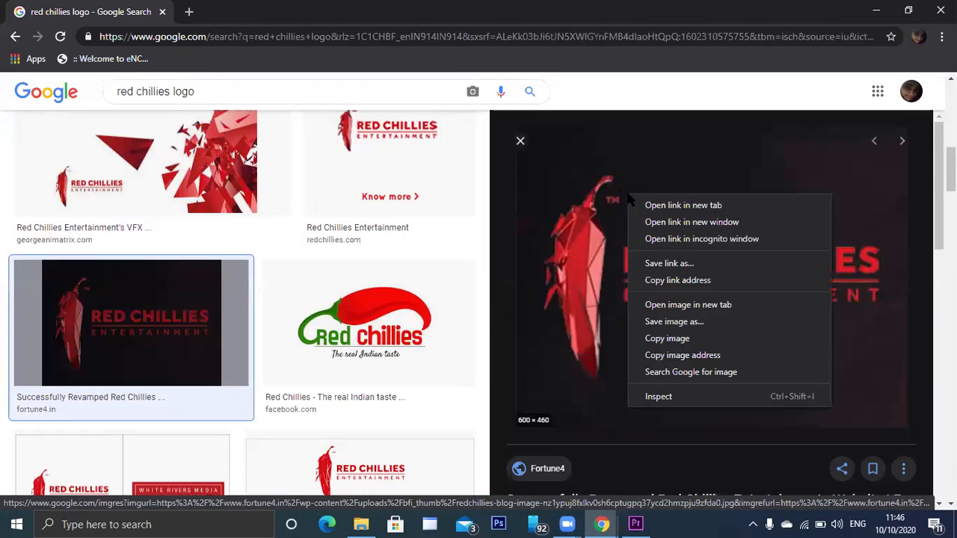
left_click(678, 323)
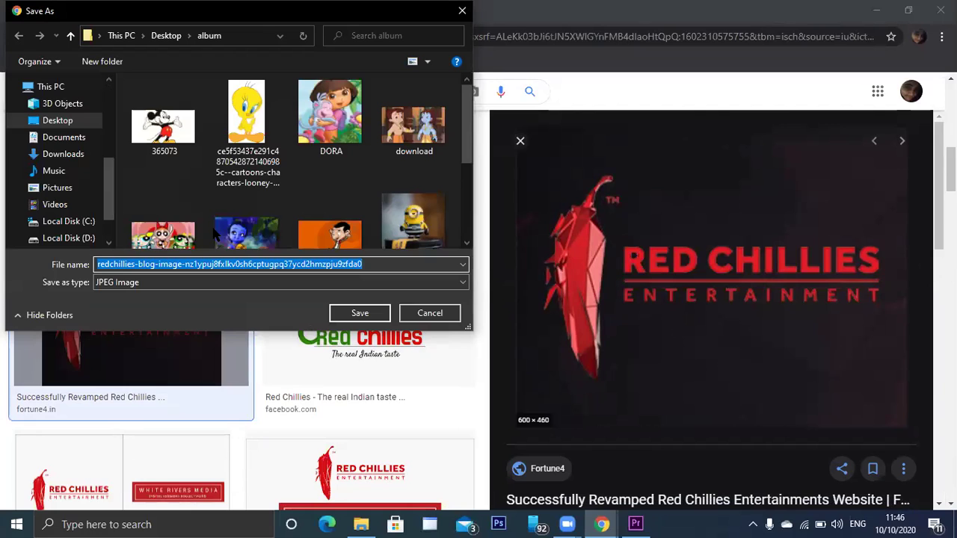
left_click(87, 124)
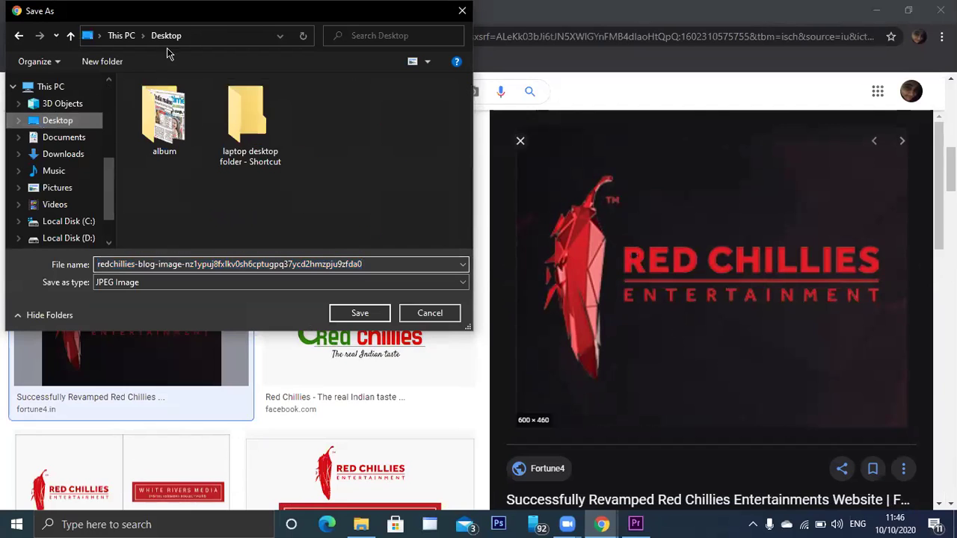
left_click(367, 312)
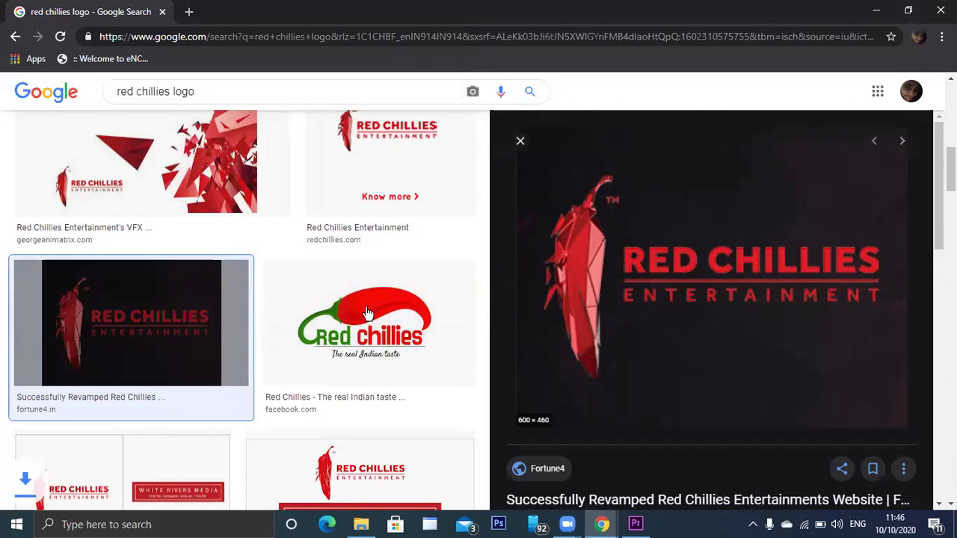
Switch to Premiere Pro, import the downloaded logo image, and place it at the start of V1 directly before the title graphic
left_click_drag(27, 495, 106, 442)
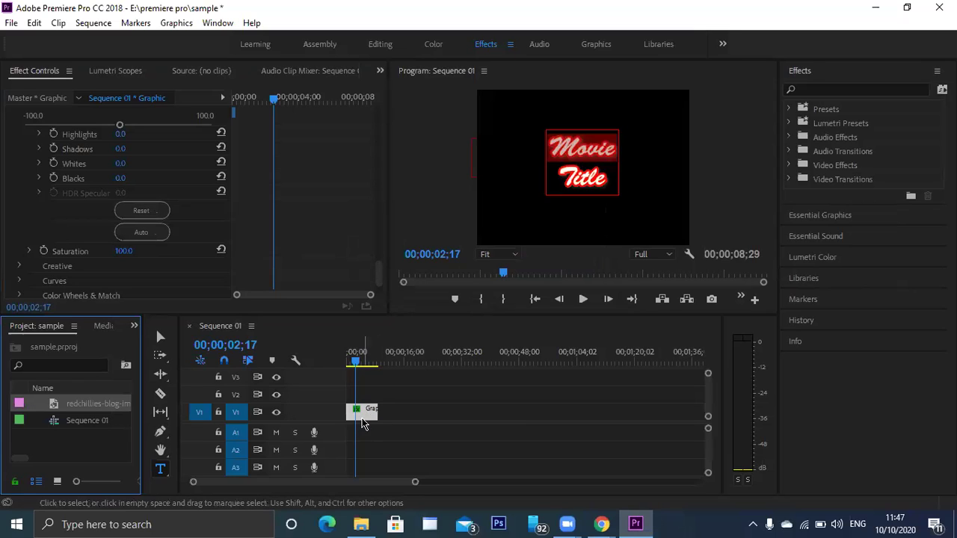
left_click_drag(362, 419, 386, 415)
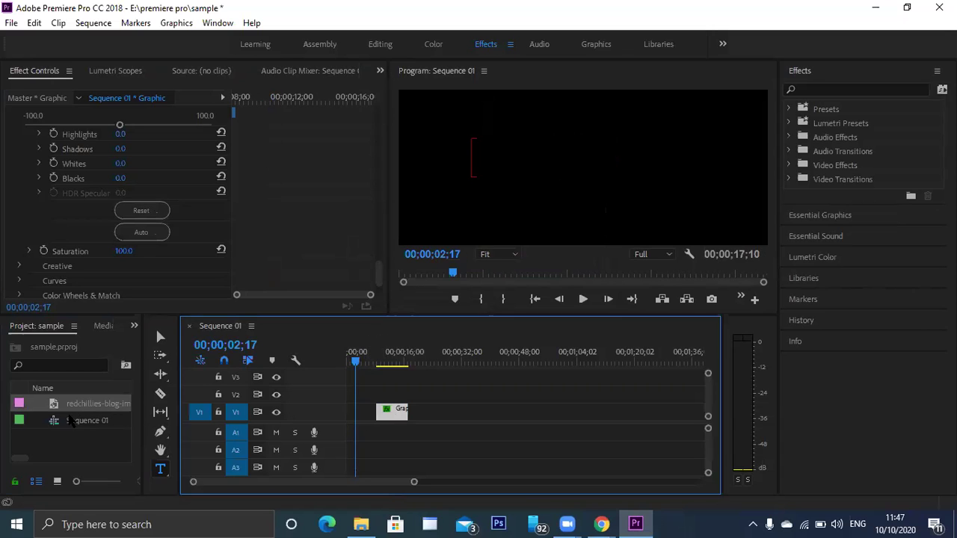
left_click_drag(82, 410, 355, 412)
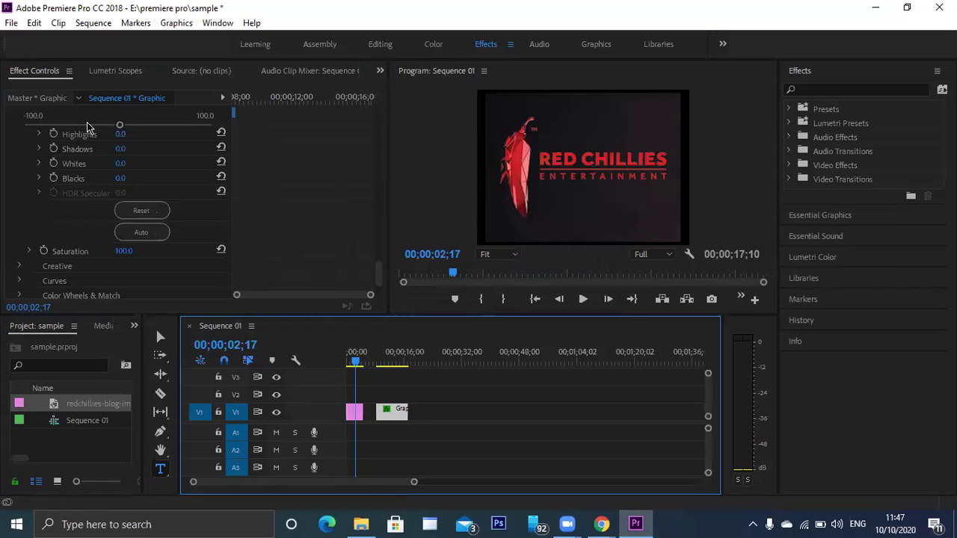
left_click(354, 412)
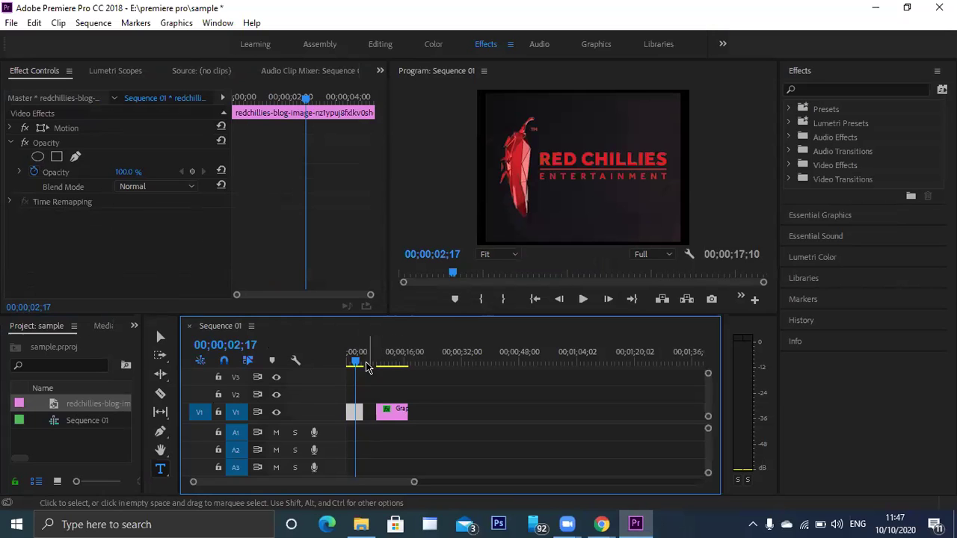
left_click_drag(396, 417, 373, 415)
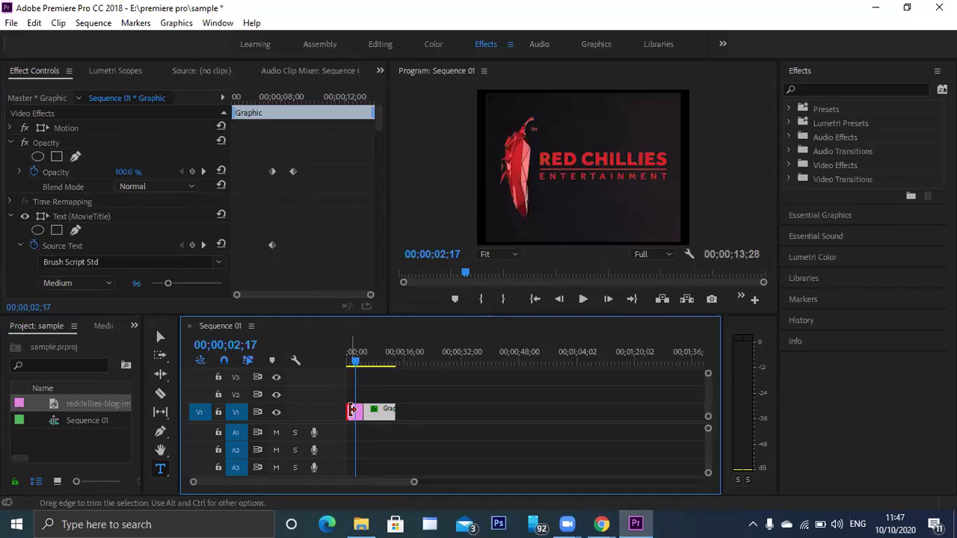
Keyframe a fade-in on the logo clip with Opacity 1.0 % at 00;00;00;00 and 100.0 % at 00;00;00;15
left_click(352, 410)
key("Home")
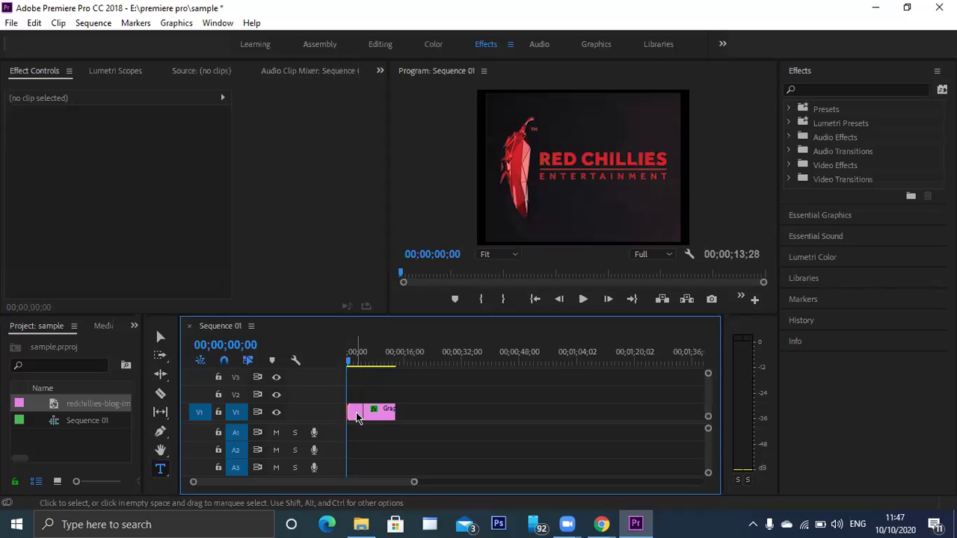
left_click(356, 413)
left_click_drag(128, 172, 83, 172)
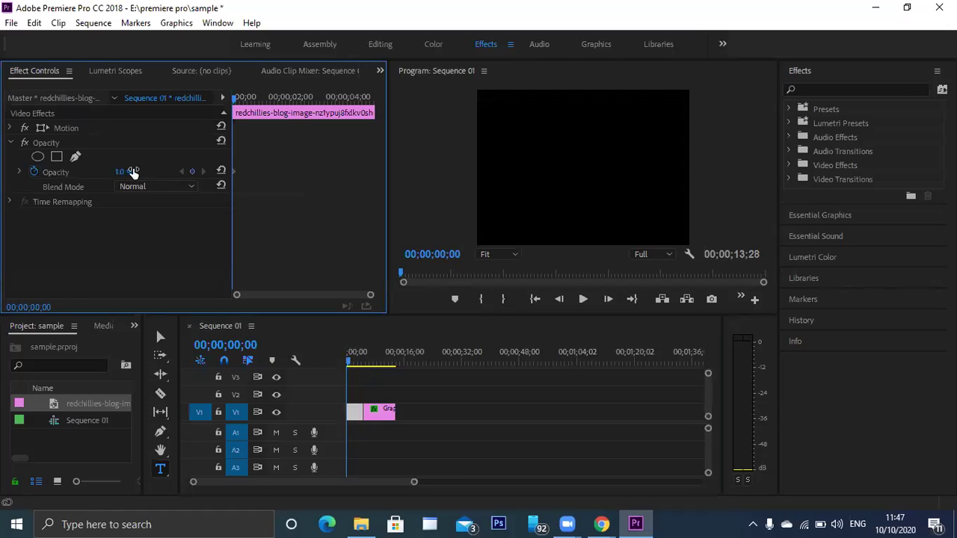
left_click_drag(236, 103, 252, 101)
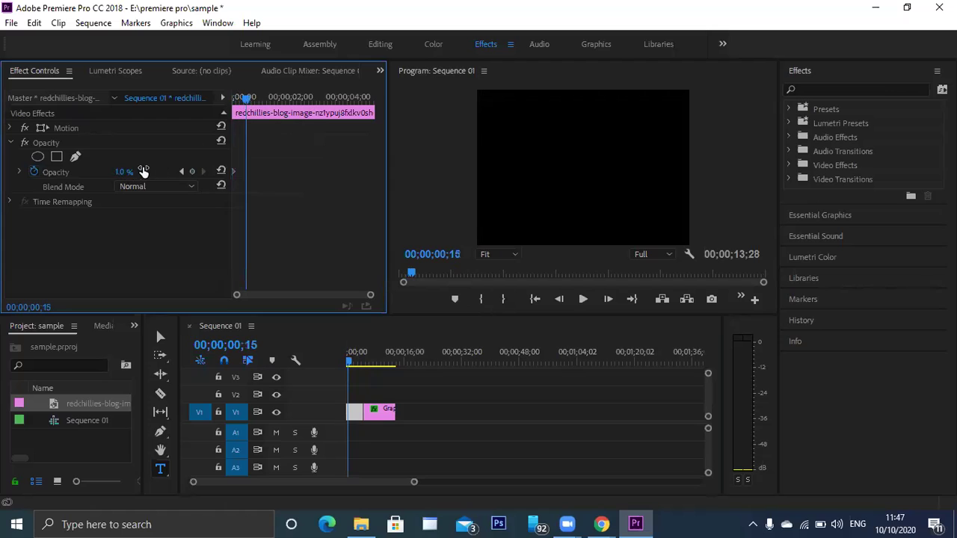
left_click_drag(124, 172, 198, 172)
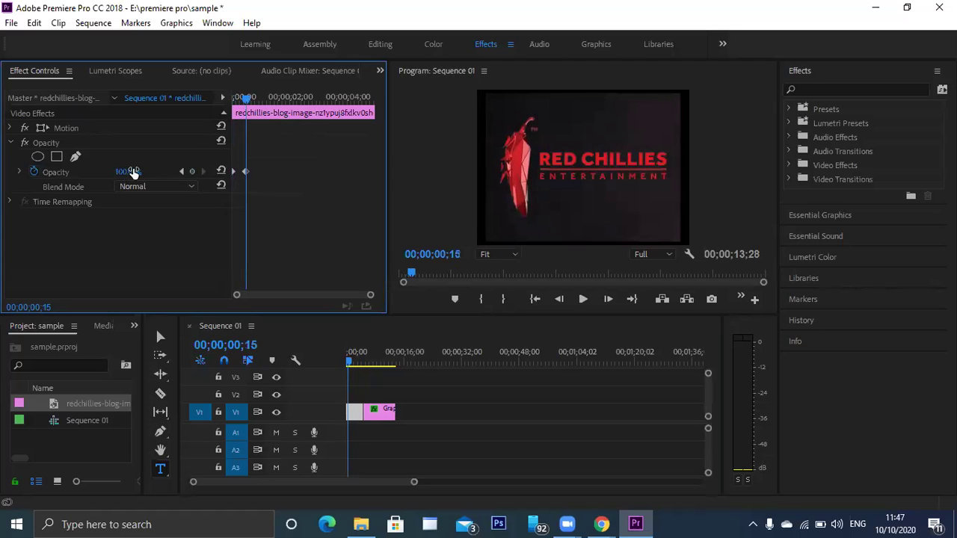
Keyframe a fade-out on the logo clip with Opacity 100.0 % at 00;00;01;22 and 0.0 % at 00;00;02;06
left_click_drag(247, 103, 283, 112)
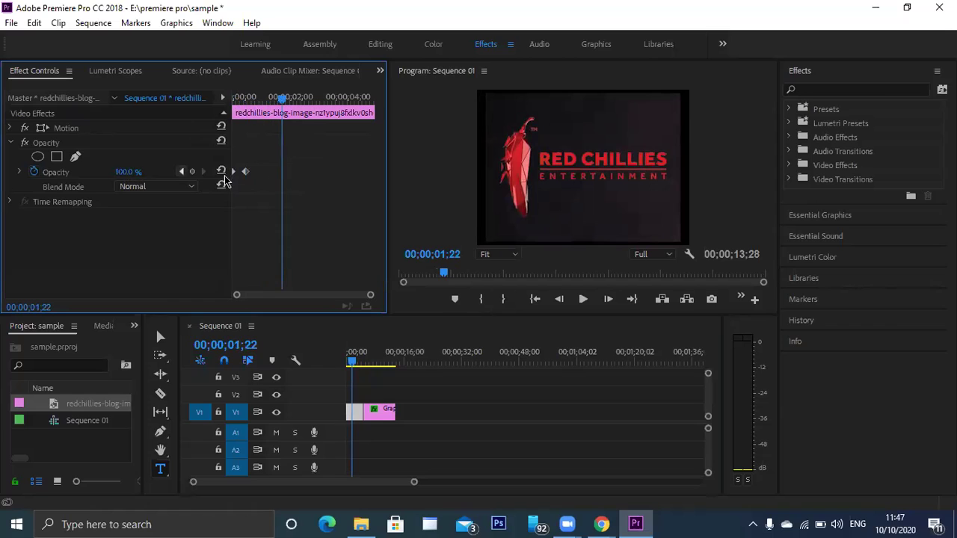
left_click(193, 172)
left_click_drag(284, 100, 297, 101)
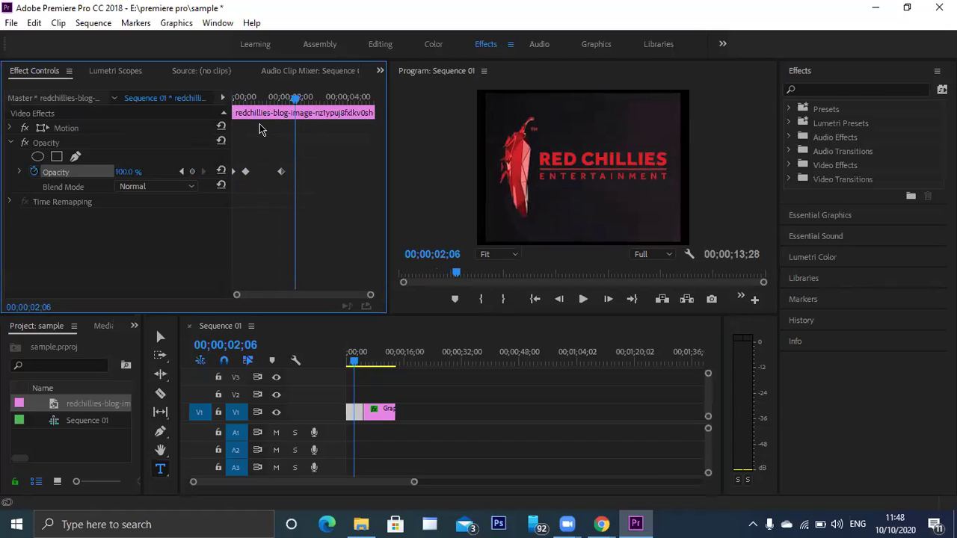
left_click_drag(128, 171, 59, 172)
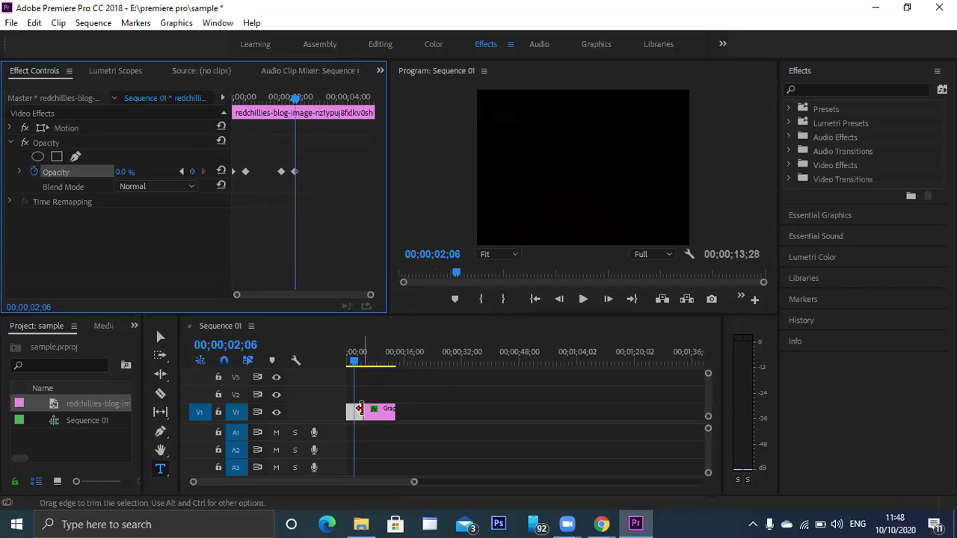
Trim the logo clip's end to 00;00;02;06, move the title graphic up against it, and play the sequence from the start
left_click_drag(354, 409, 376, 412)
scroll(374, 408, "down", 3)
scroll(389, 487, "up", 3)
left_click_drag(355, 361, 327, 362)
key("space")
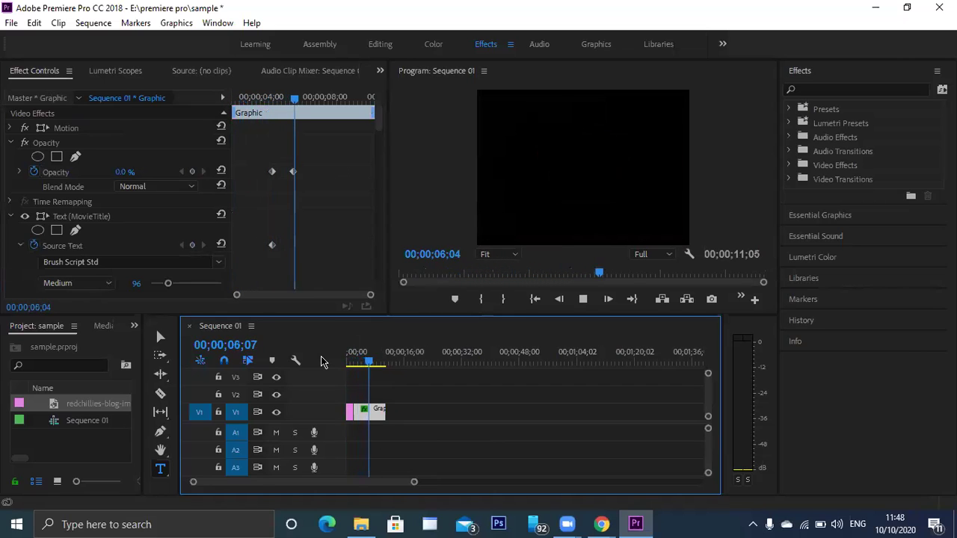
key("space")
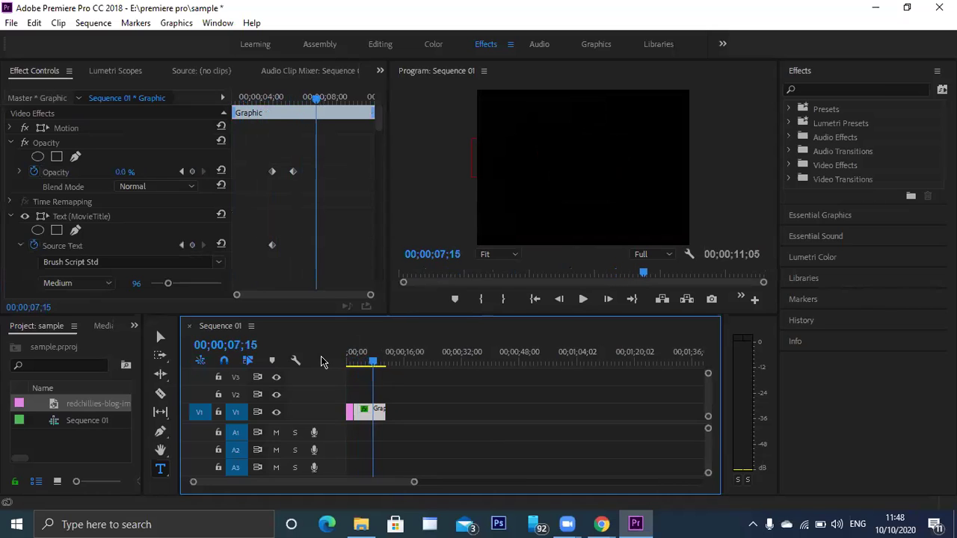
Split the title graphic at 00;00;07;15 with the Razor tool and delete the part after the cut
left_click_drag(390, 411, 380, 411)
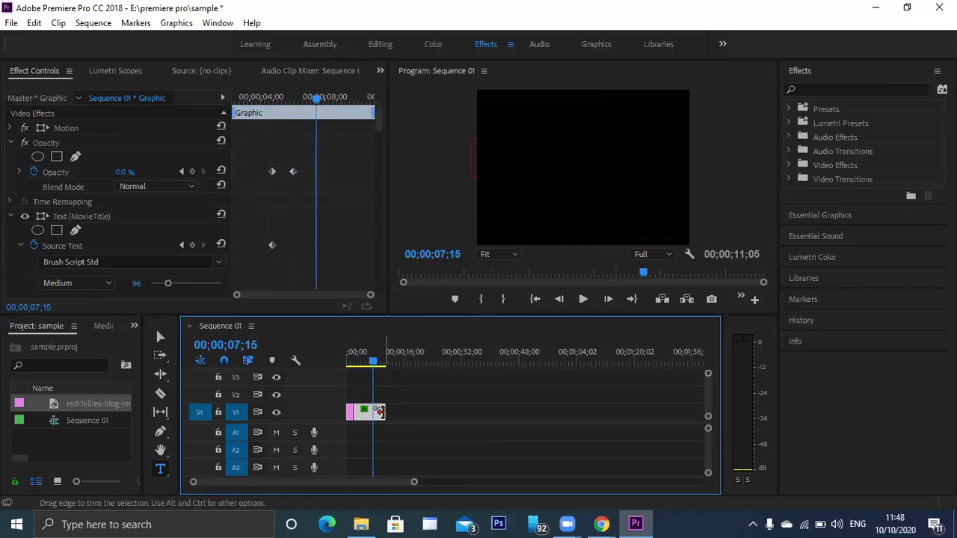
left_click(453, 436)
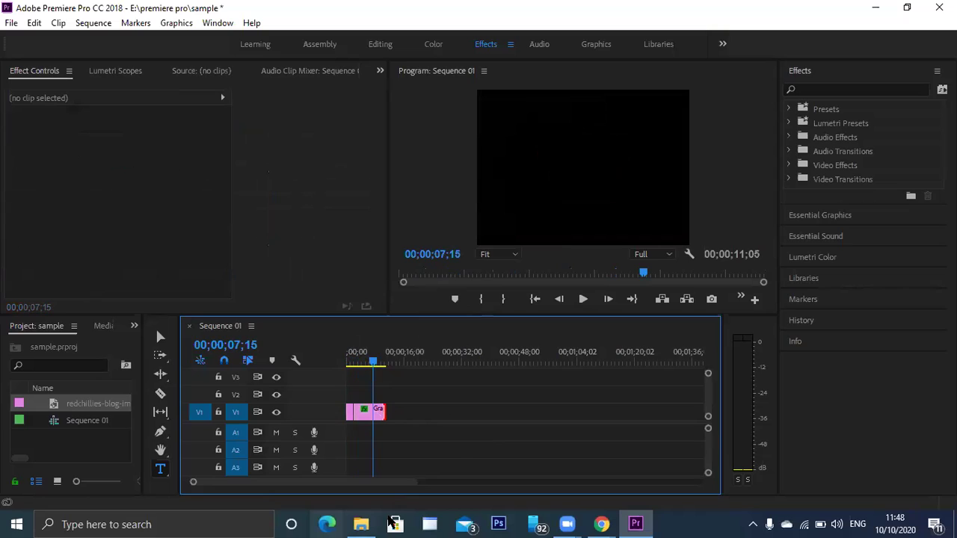
left_click(160, 393)
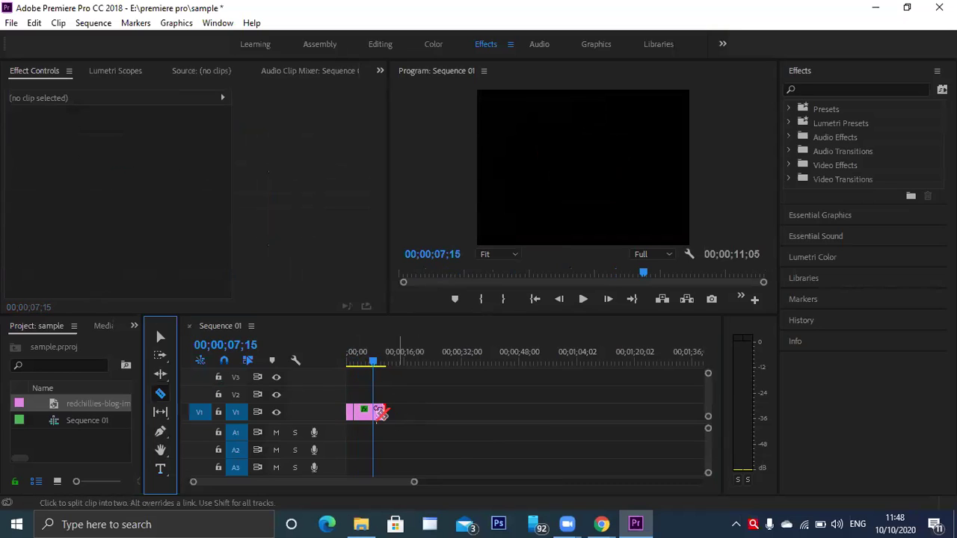
left_click(379, 410)
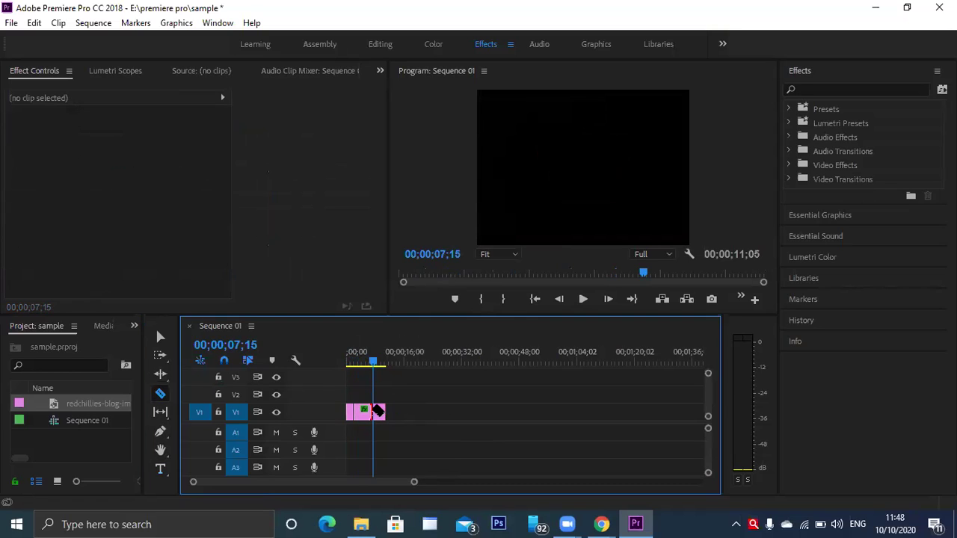
key("v")
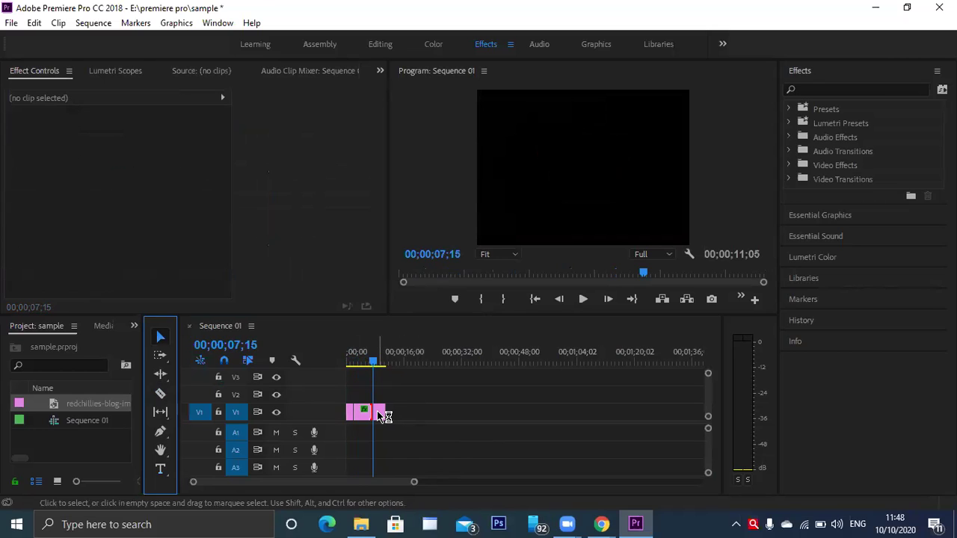
left_click(377, 410)
key("Delete")
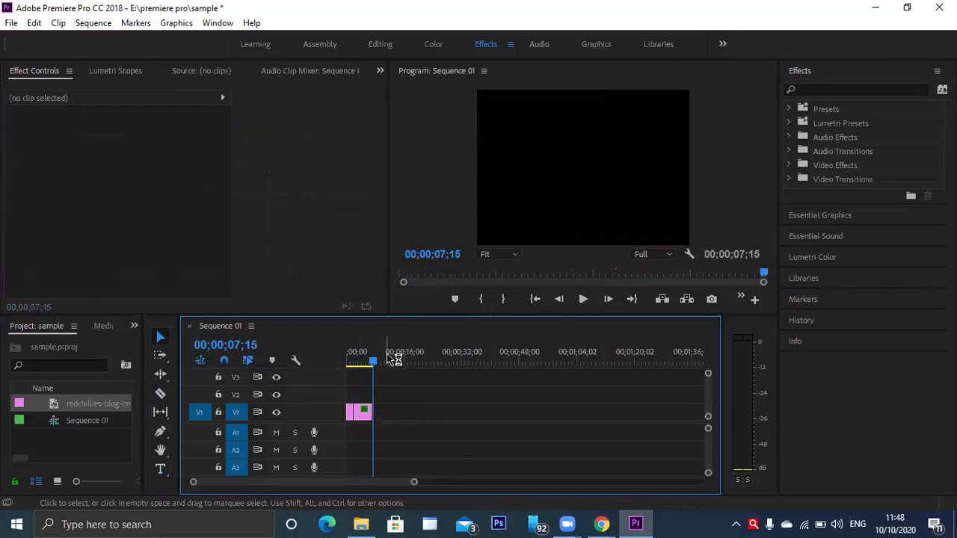
Play the sequence from the beginning through the title's fade-out and save the project
left_click_drag(372, 361, 313, 372)
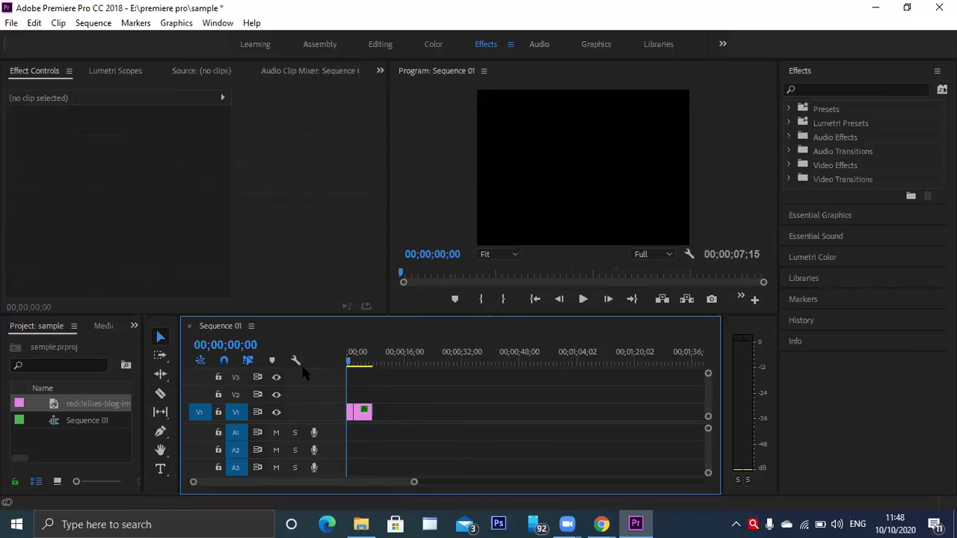
key("space")
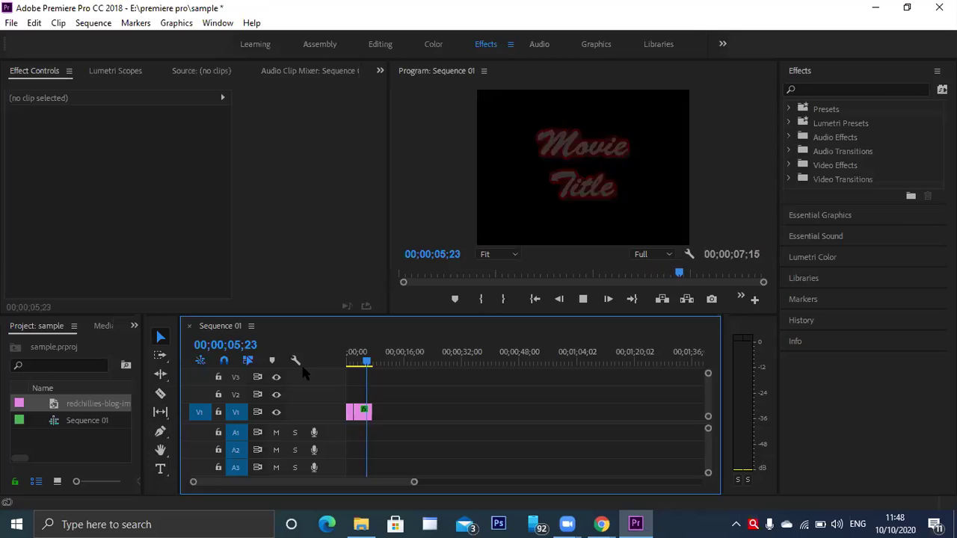
key("space")
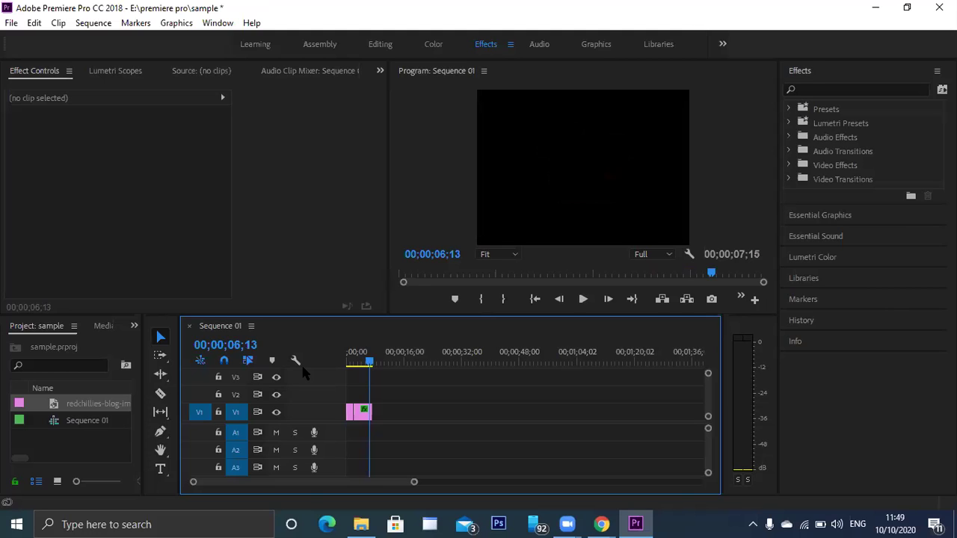
key("ctrl+s")
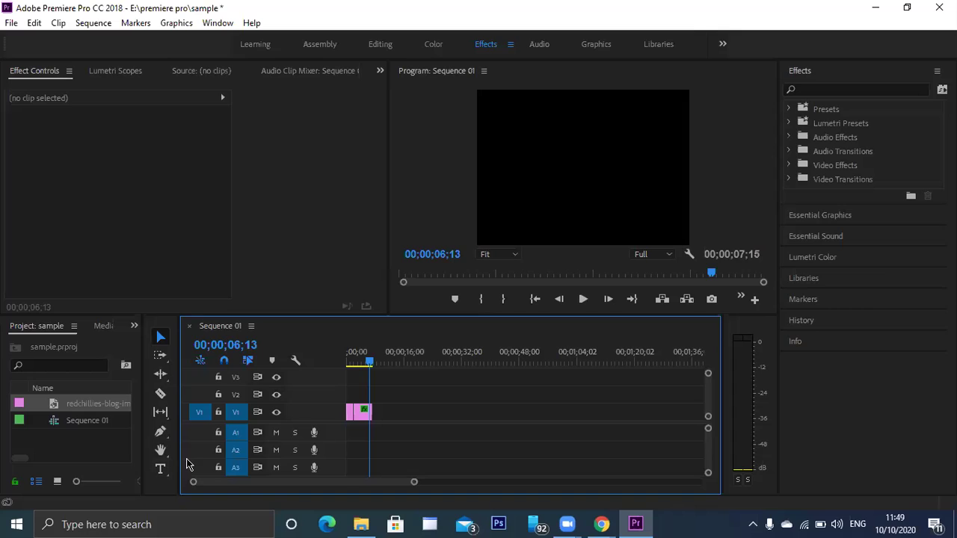
Create a Bars and Tone item at 720 x 480, 29.97 fps Drop-Frame, D1/DV NTSC (0.9091), with a 48000 Hz sample rate
right_click(115, 452)
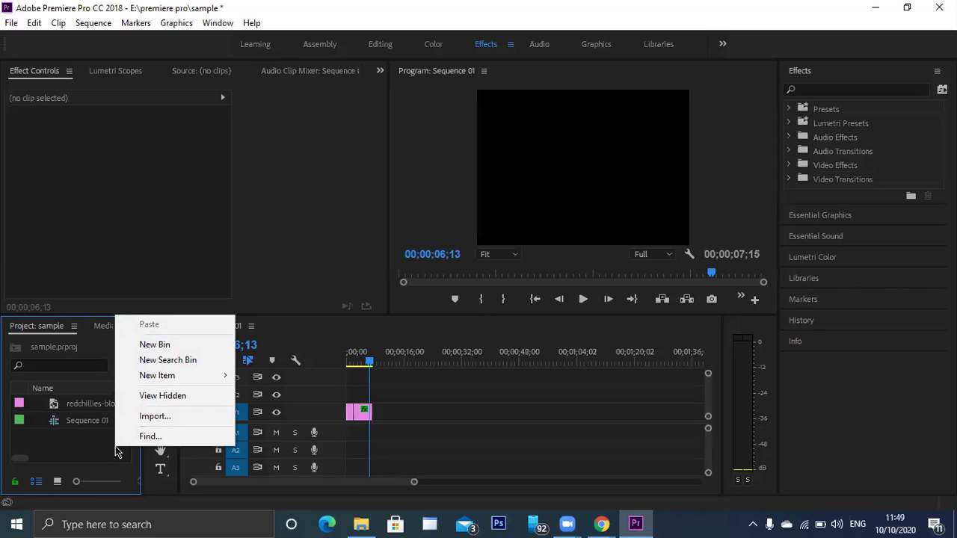
mouse_move(201, 374)
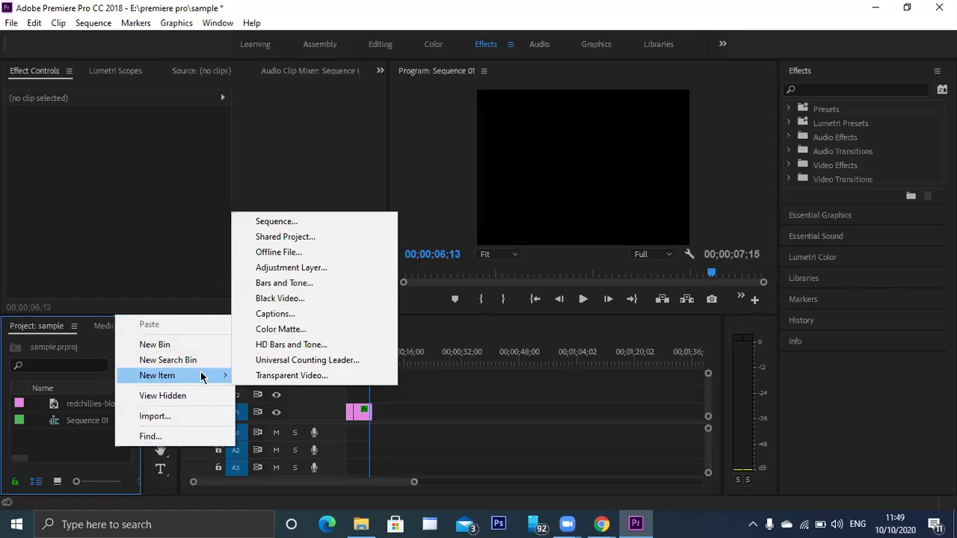
left_click(305, 284)
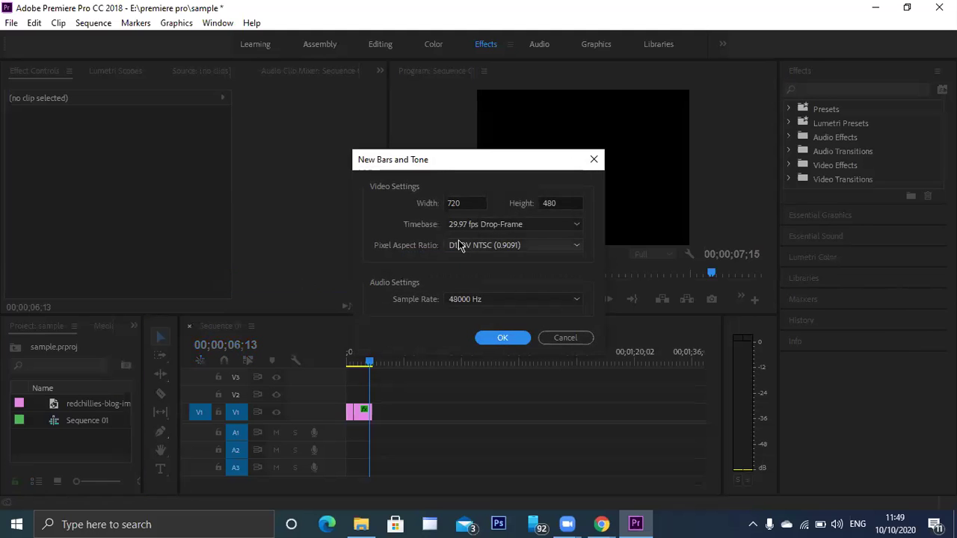
left_click(504, 341)
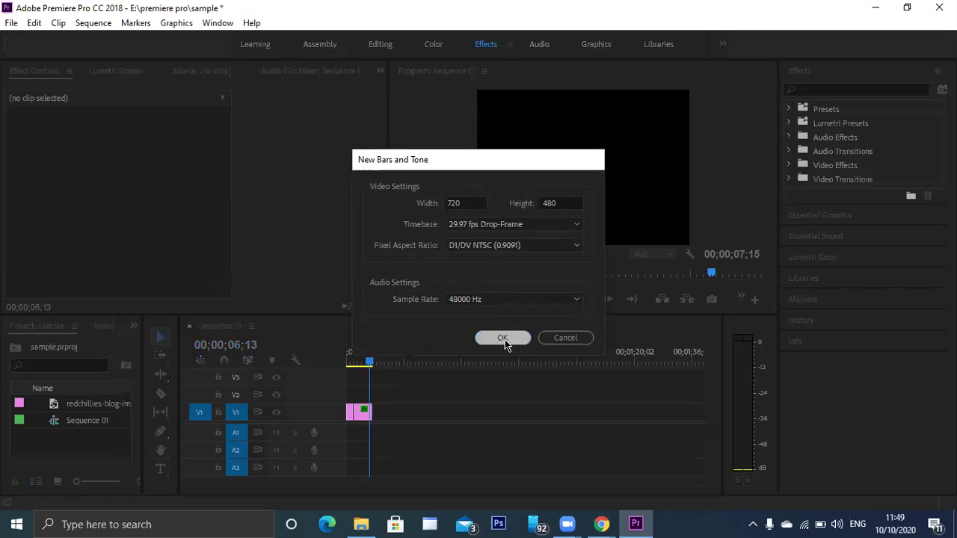
Place the Bars and Tone item on V2 and its audio on A2 after the title graphic, and preview it up to 00;00;09;27
left_click_drag(69, 421, 383, 404)
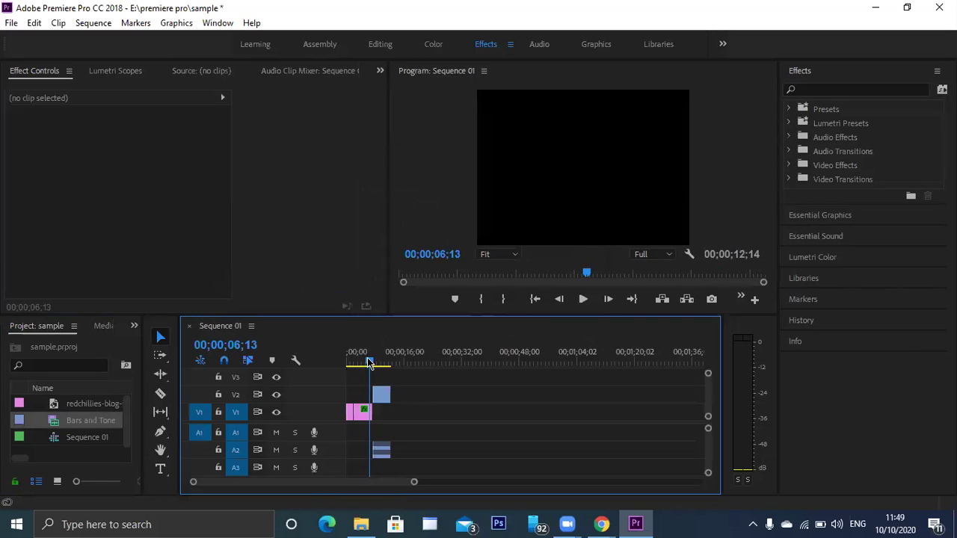
left_click(376, 363)
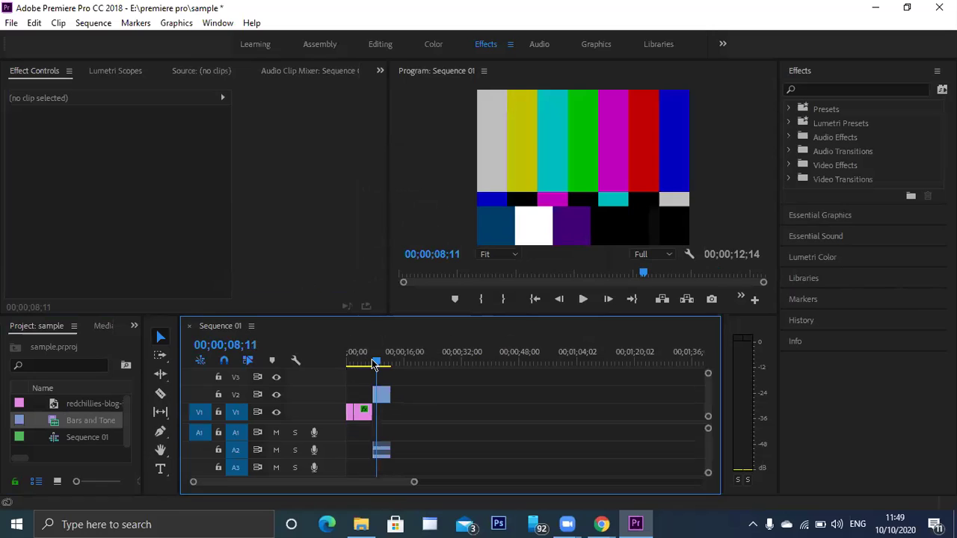
left_click_drag(372, 361, 380, 370)
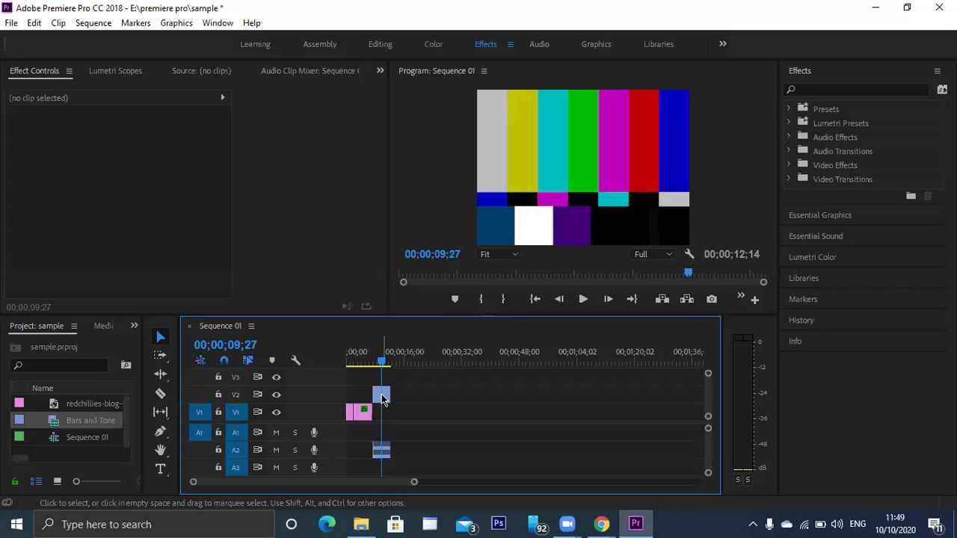
mouse_move(382, 398)
left_click(384, 401)
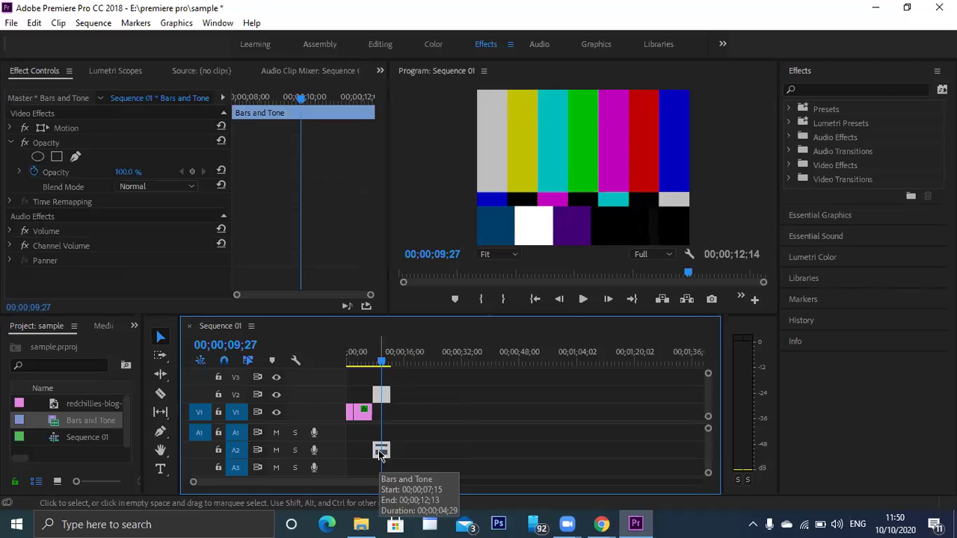
right_click(382, 394)
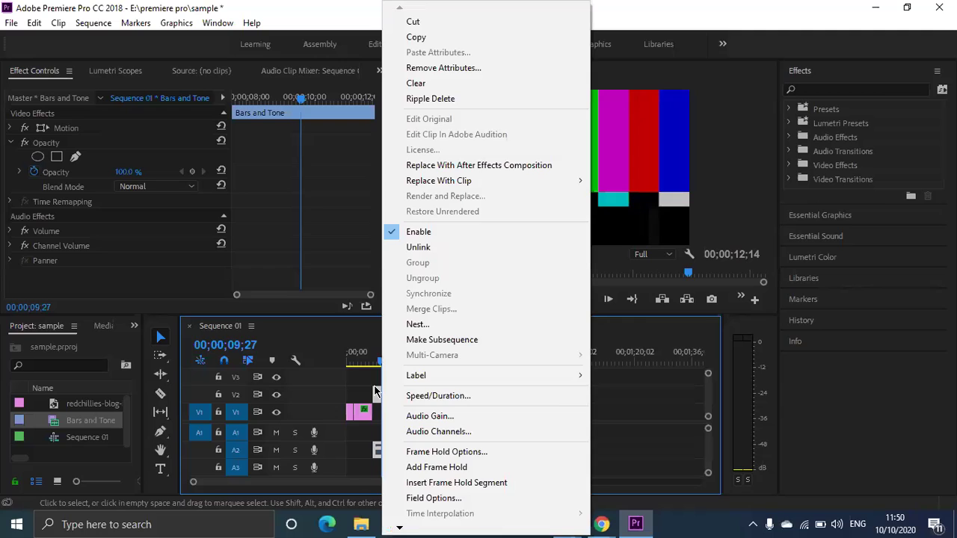
key("Escape")
left_click(384, 390)
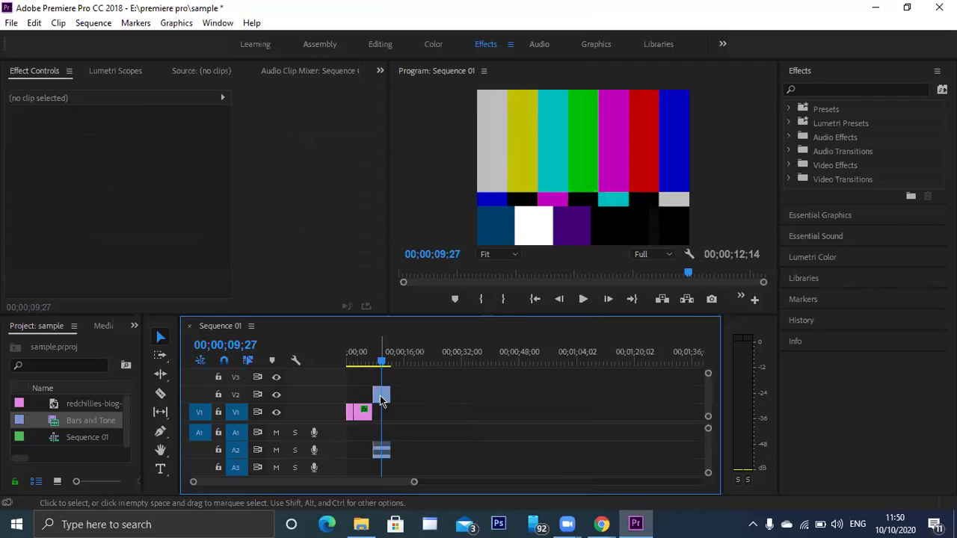
Delete the Bars and Tone clip from the sequence and return to the Selection tool
left_click(160, 355)
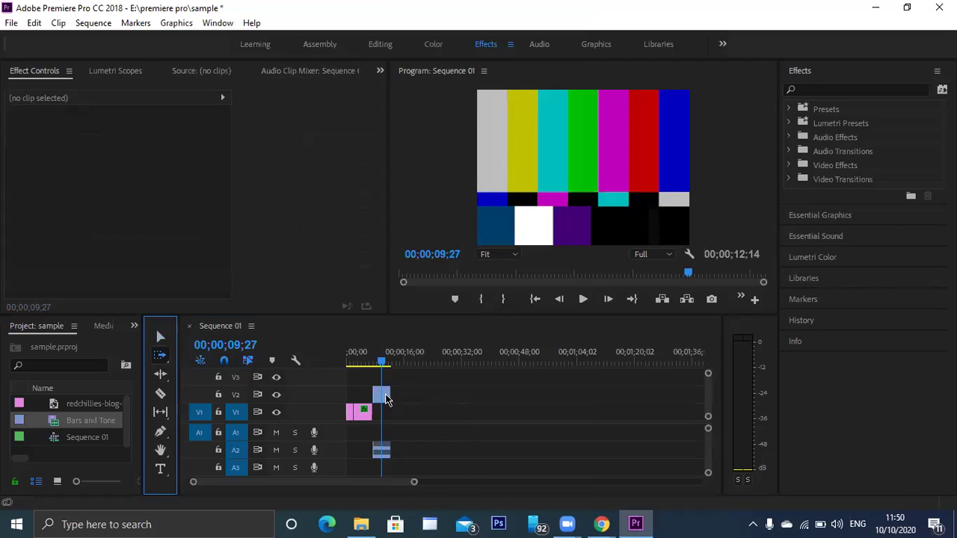
left_click(382, 395)
key("Delete")
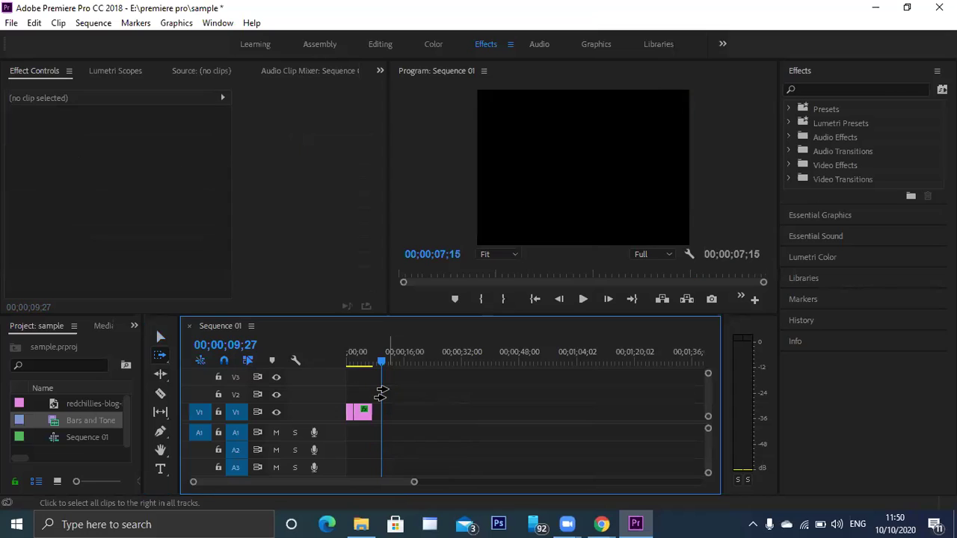
left_click(160, 338)
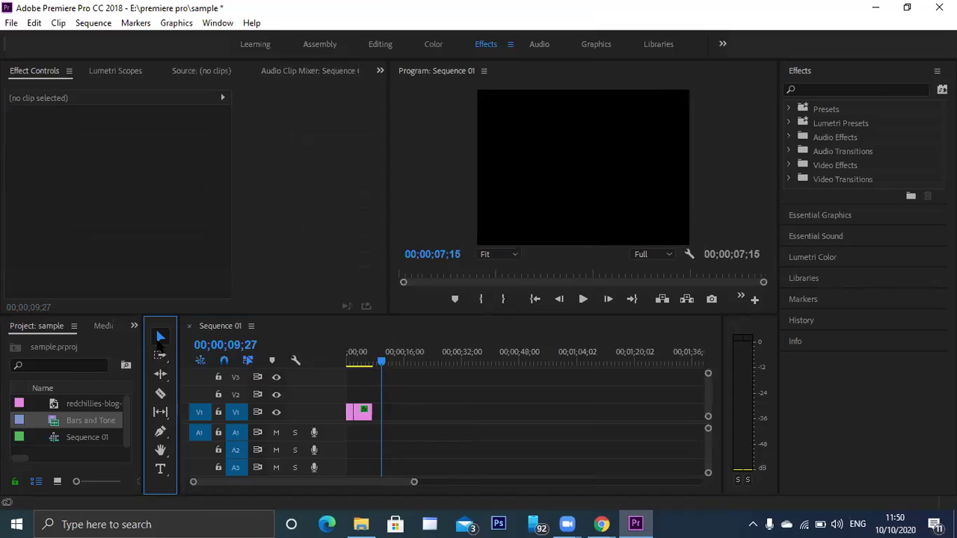
Create a Black Video item at 720 x 480, 29.97 fps Drop-Frame, D1/DV NTSC (0.9091)
left_click(70, 457)
right_click(69, 453)
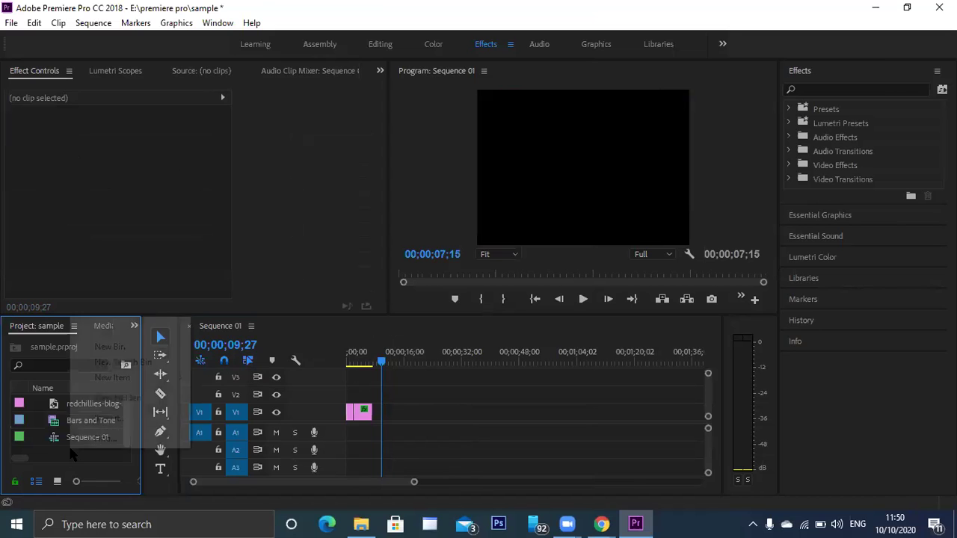
mouse_move(159, 381)
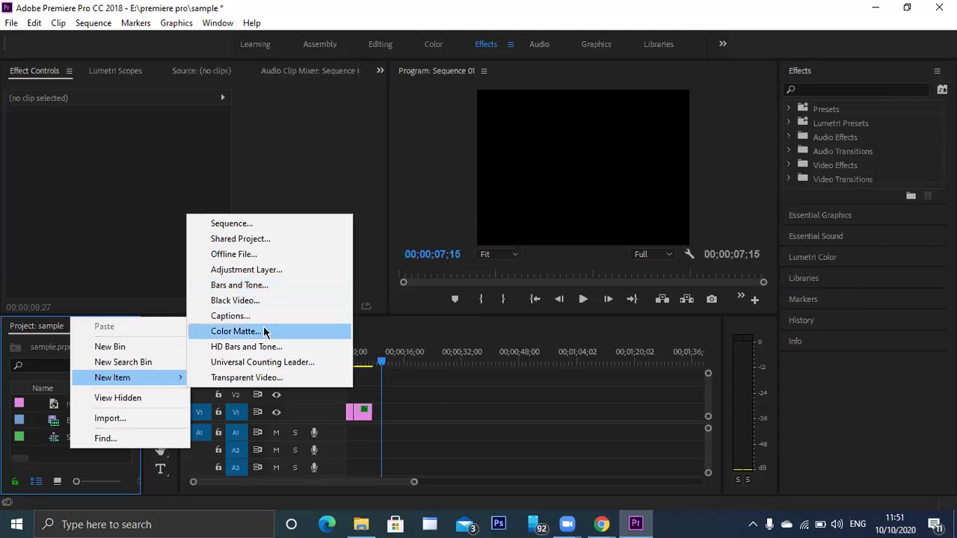
left_click(251, 301)
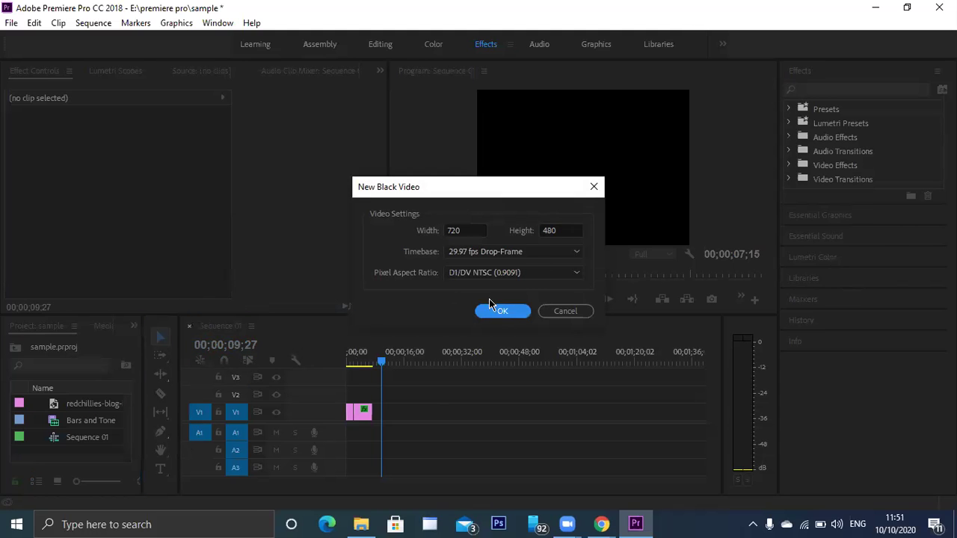
left_click(511, 313)
Place Black Video on V2, extend its start back to the title graphic's end, and select it with the playhead at 00;00;07;06
left_click_drag(82, 402, 386, 400)
mouse_move(381, 362)
left_mouse_down()
mouse_move(394, 364)
mouse_move(383, 364)
mouse_move(392, 373)
left_mouse_up()
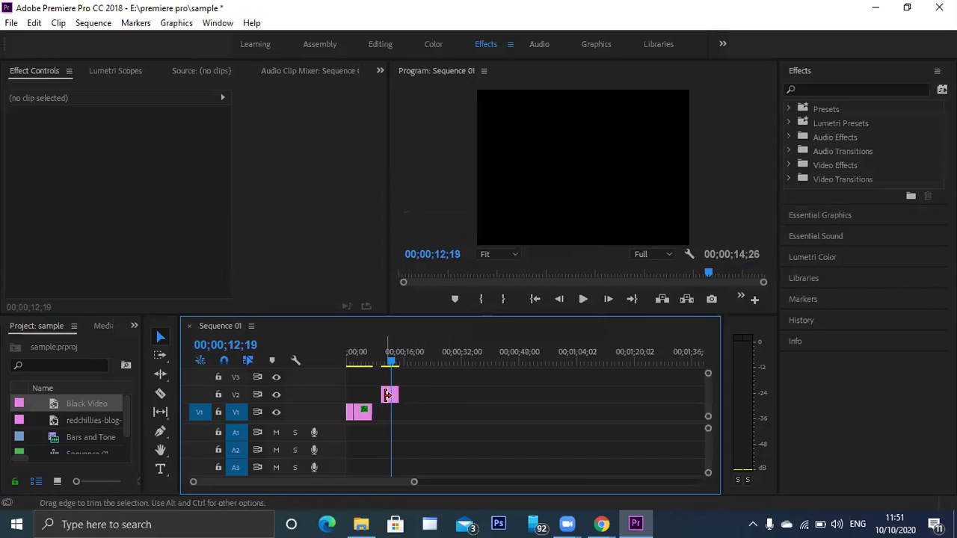
left_click_drag(381, 395, 377, 394)
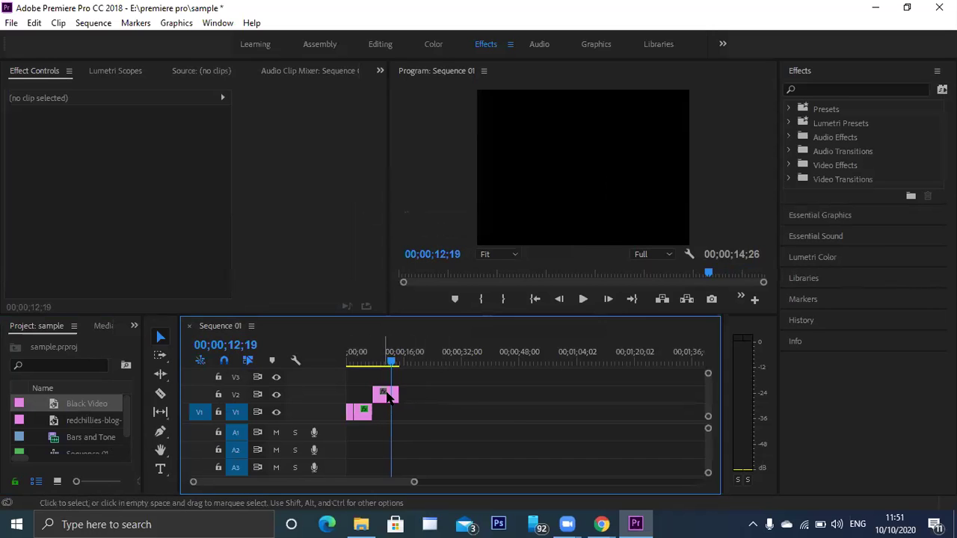
left_click(392, 361)
left_click_drag(392, 361, 372, 362)
left_click(386, 395)
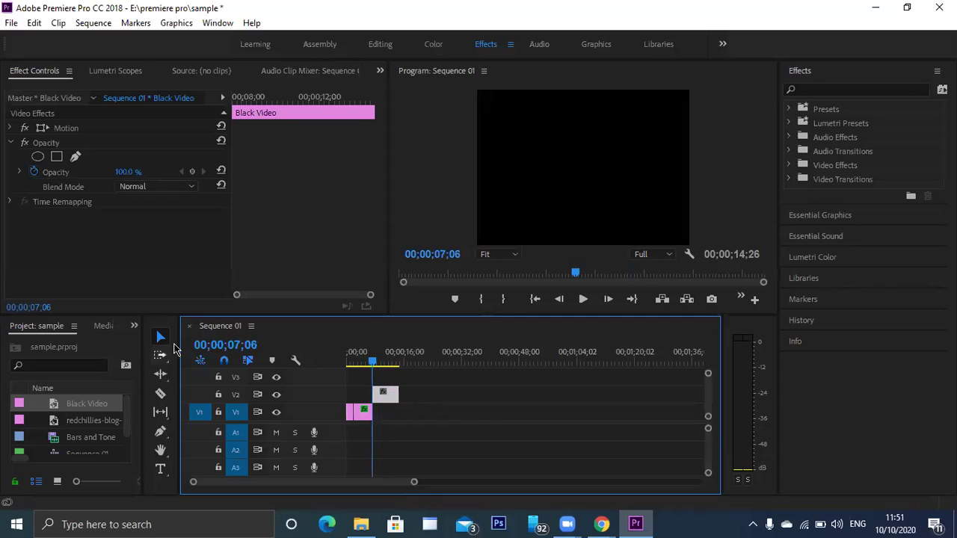
Import the video file "Happy birthday srk" from the Downloads folder into the project
left_click_drag(124, 417, 127, 438)
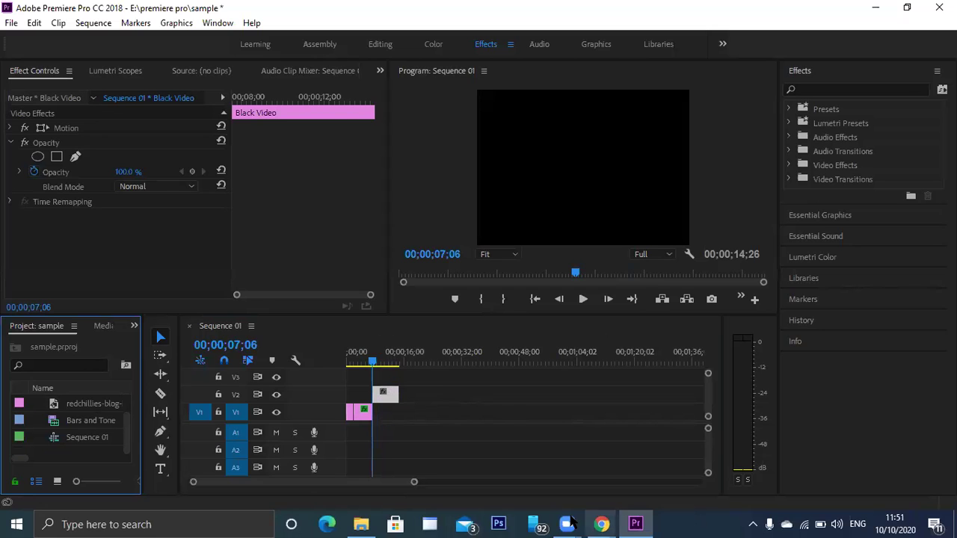
scroll(292, 362, "down", 2)
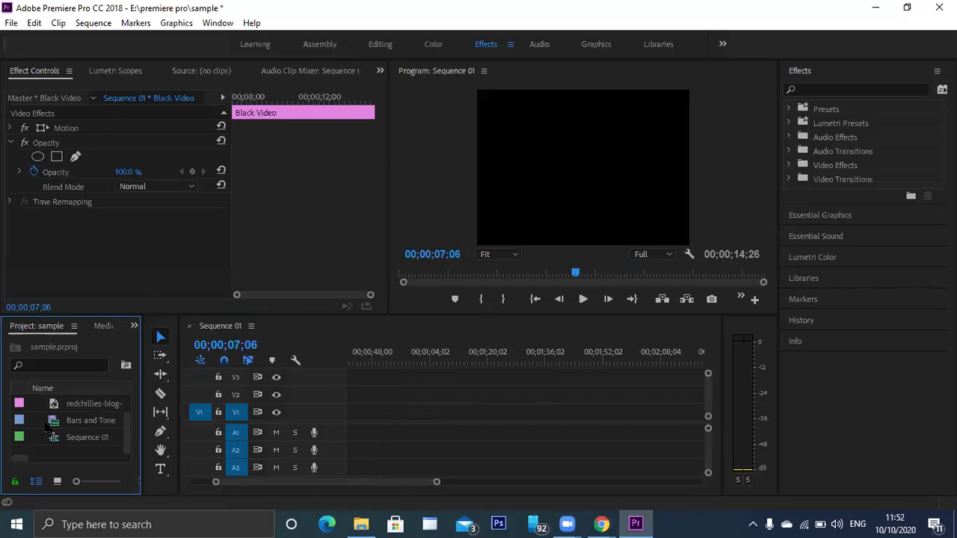
right_click(67, 454)
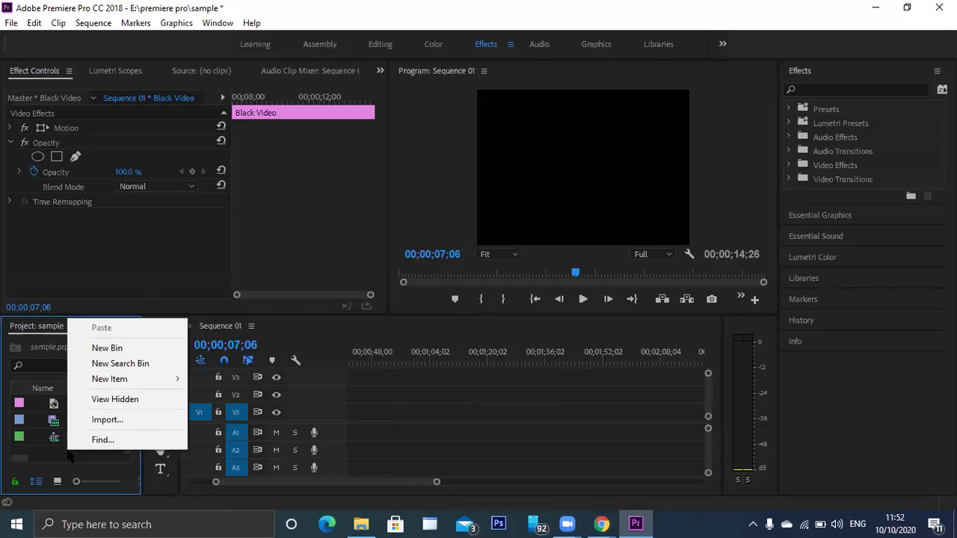
left_click(75, 440)
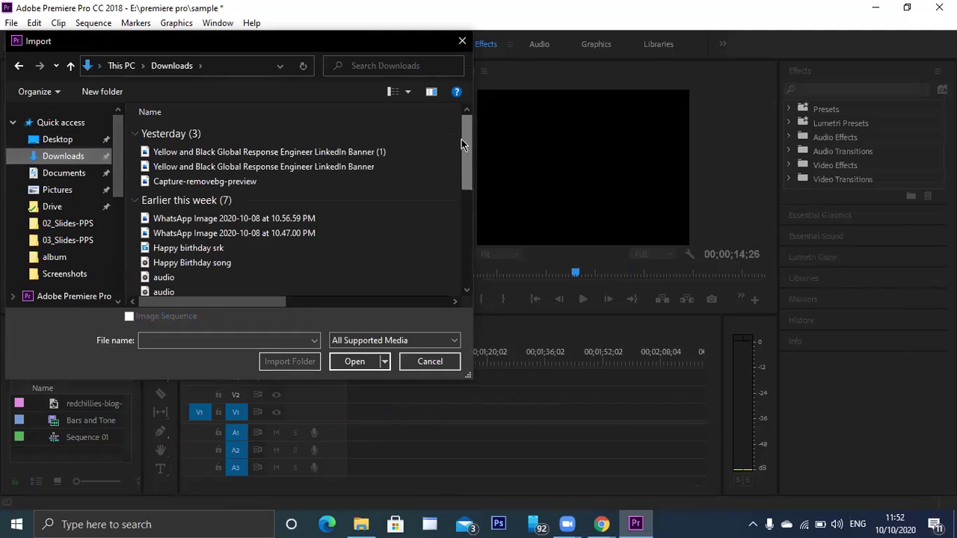
left_click_drag(465, 147, 465, 177)
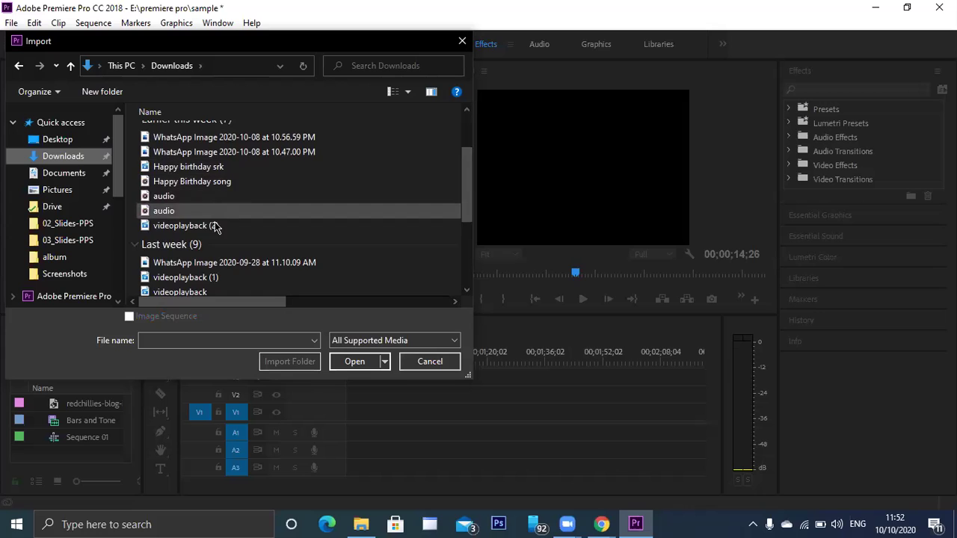
double_click(221, 166)
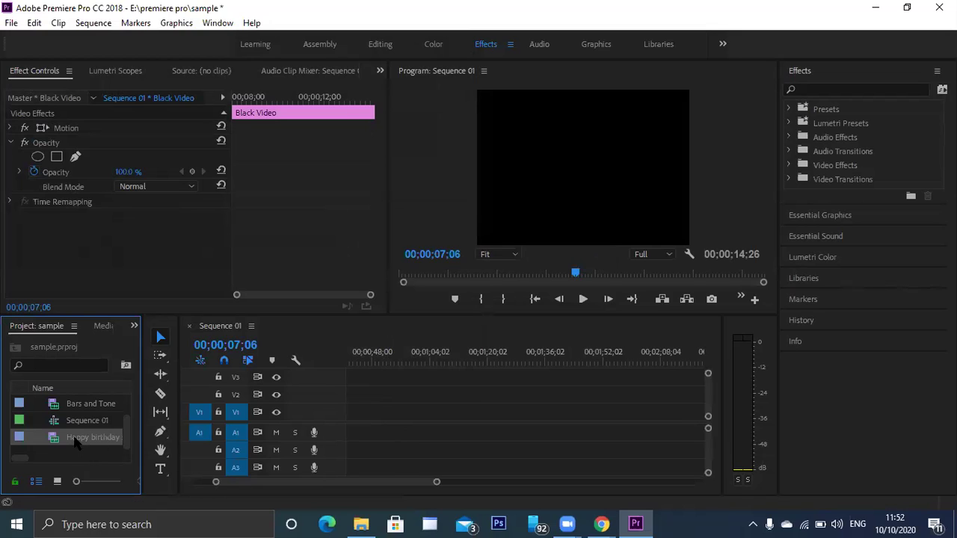
Place the Happy birthday srk.mp4 clip on V1 and A1 directly after the title graphic, beneath the Black Video clip
left_click(73, 441)
left_click_drag(349, 483, 314, 488)
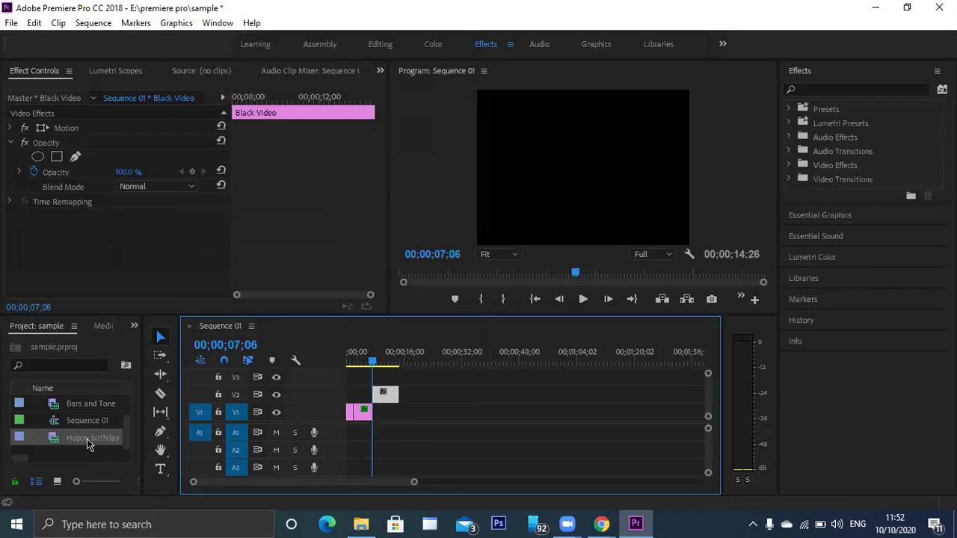
left_click(100, 438)
left_click(52, 442)
left_click_drag(53, 441, 378, 425)
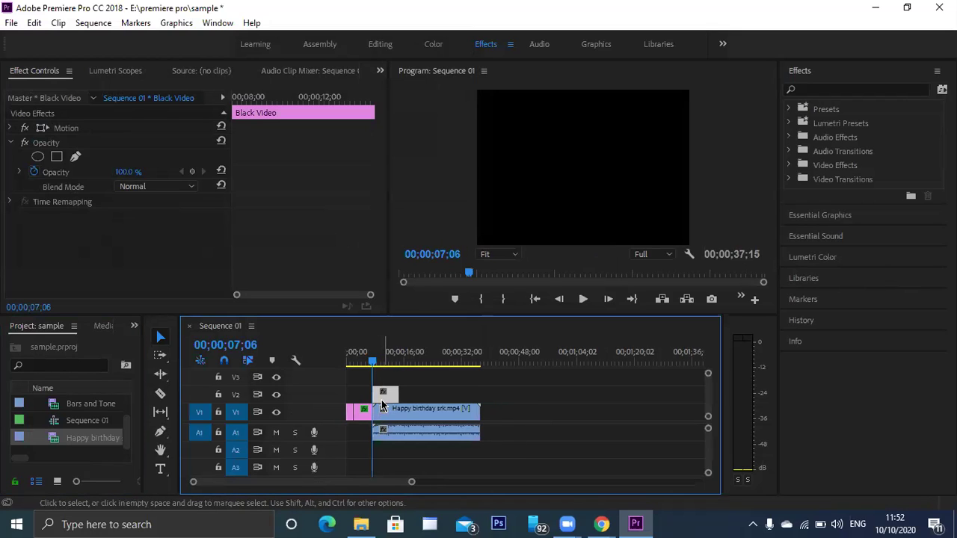
Scrub through the overlapping Black Video and birthday clips, mute the system speakers, and set the playhead to 00;00;10;09
left_click_drag(374, 368, 389, 369)
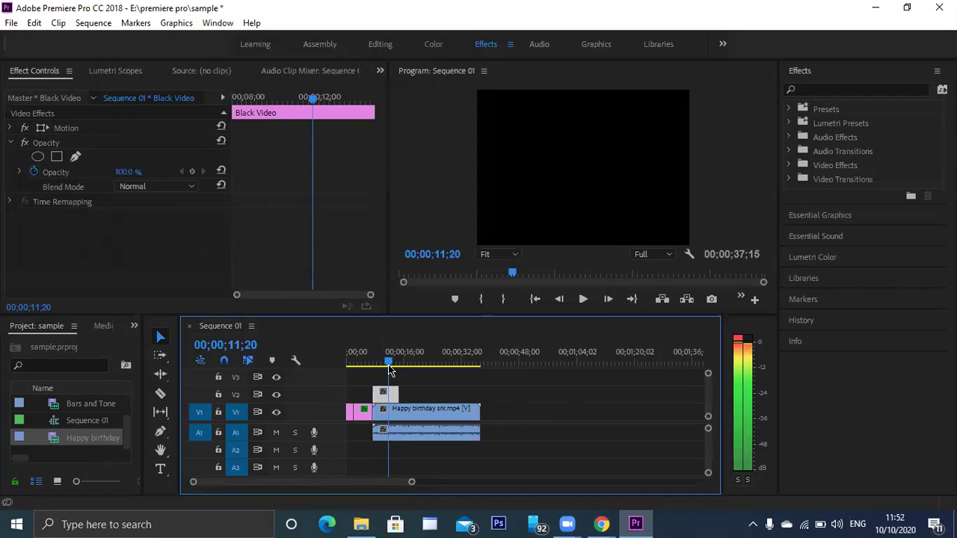
left_click(839, 523)
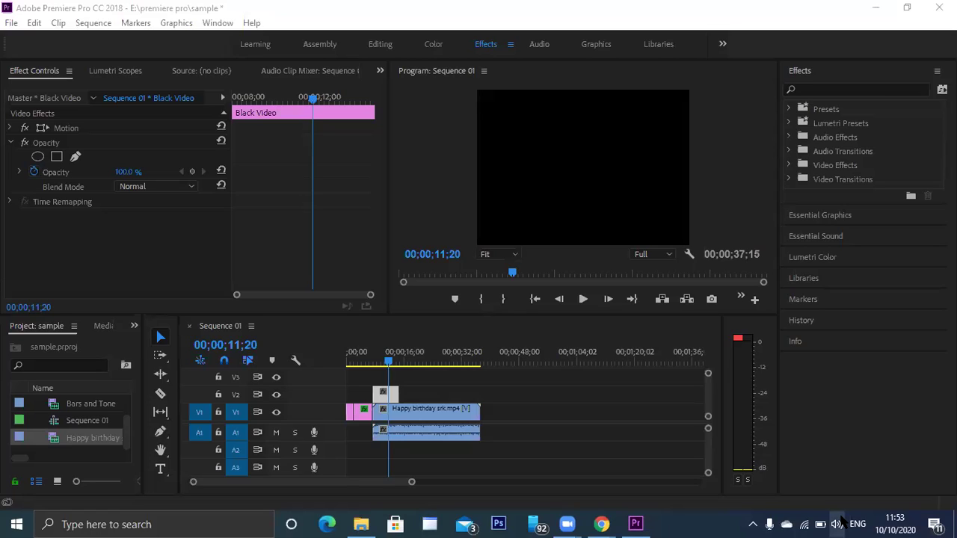
left_click(841, 519)
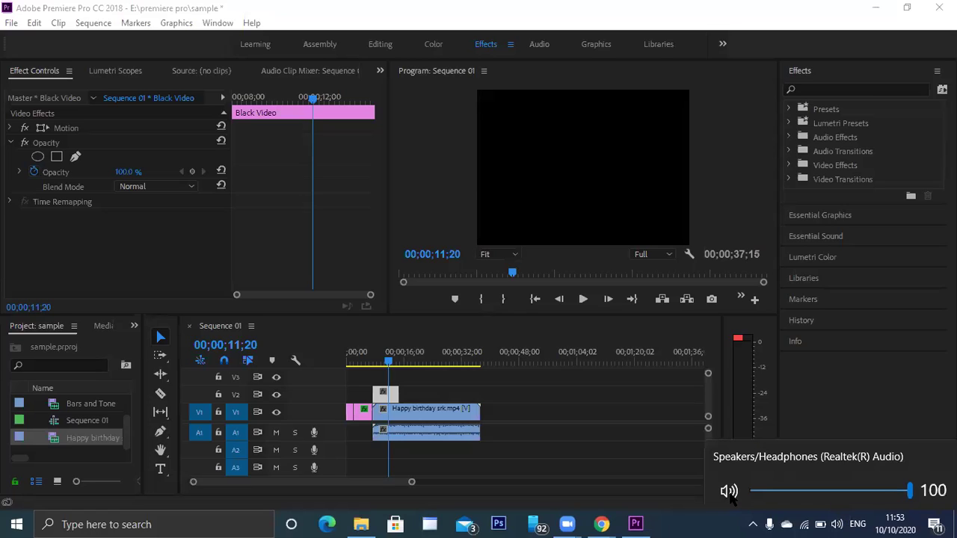
left_click_drag(389, 364, 383, 395)
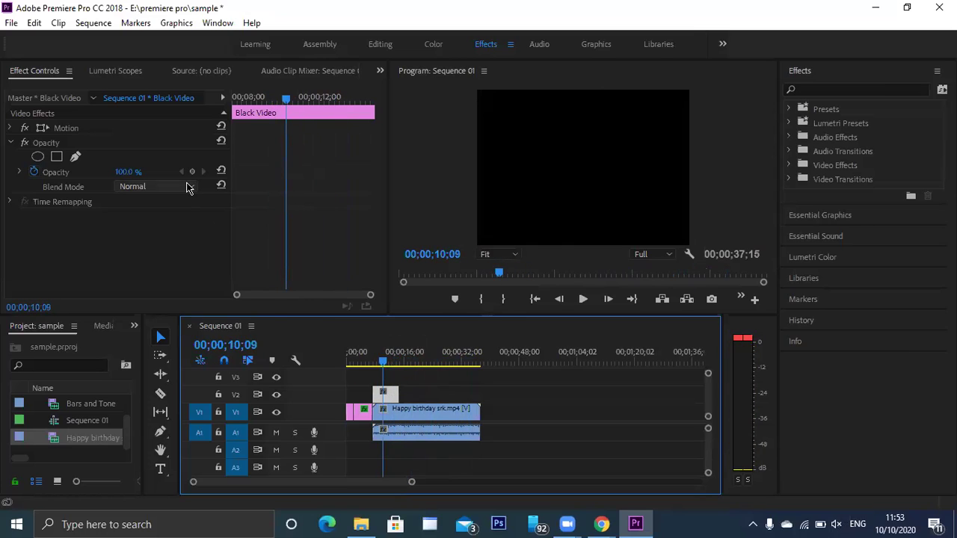
left_click(191, 188)
left_click(172, 189)
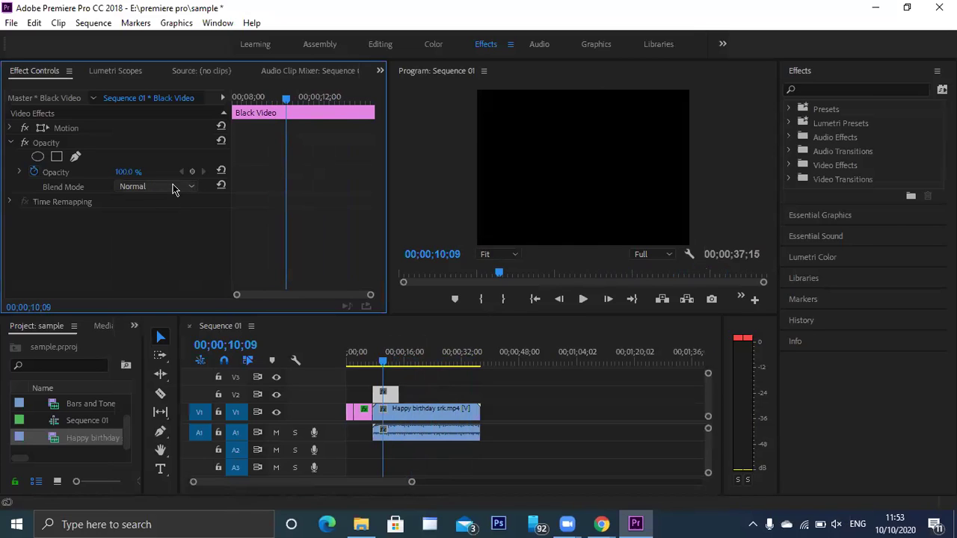
left_click(172, 187)
left_click(172, 189)
key("End")
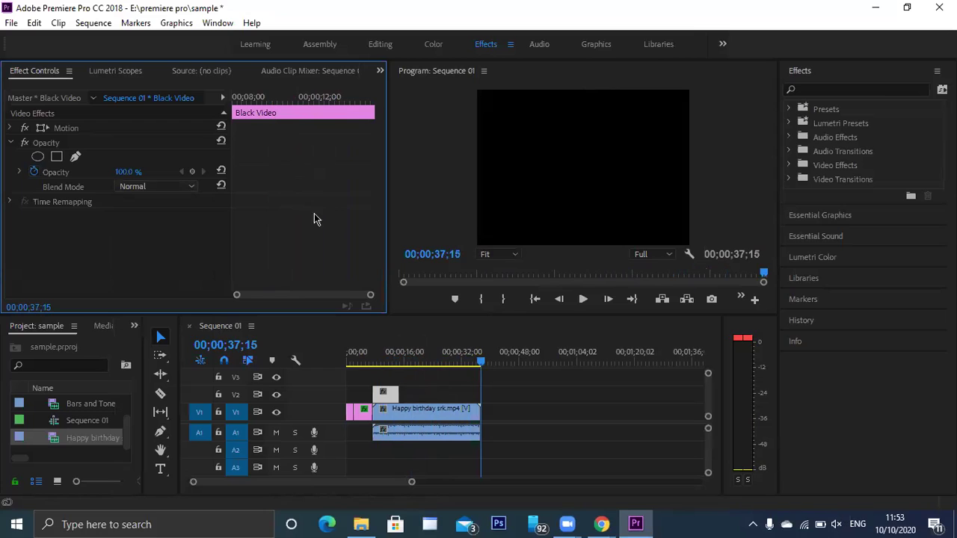
Add a 100% opacity keyframe to the Black Video clip at 00;00;13;01
left_click(381, 402)
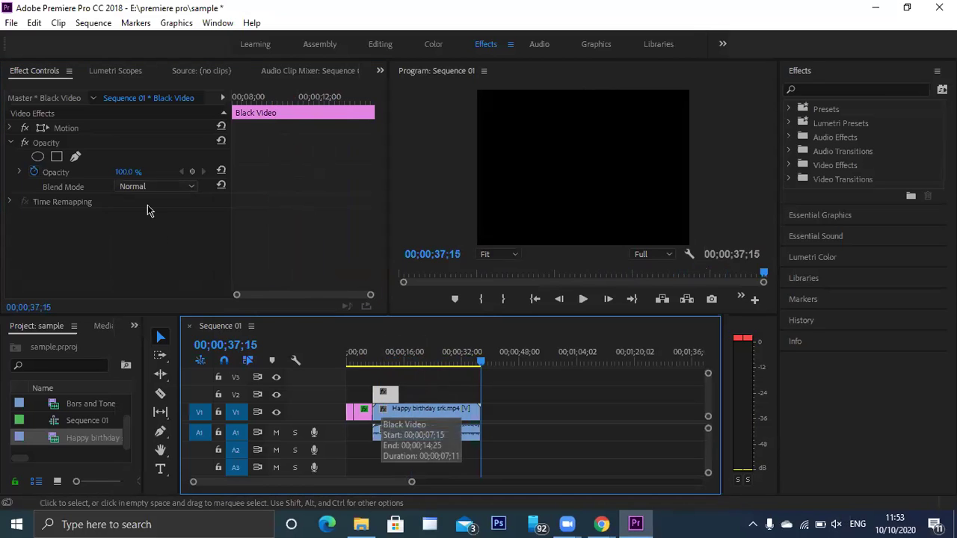
left_click_drag(482, 365, 392, 367)
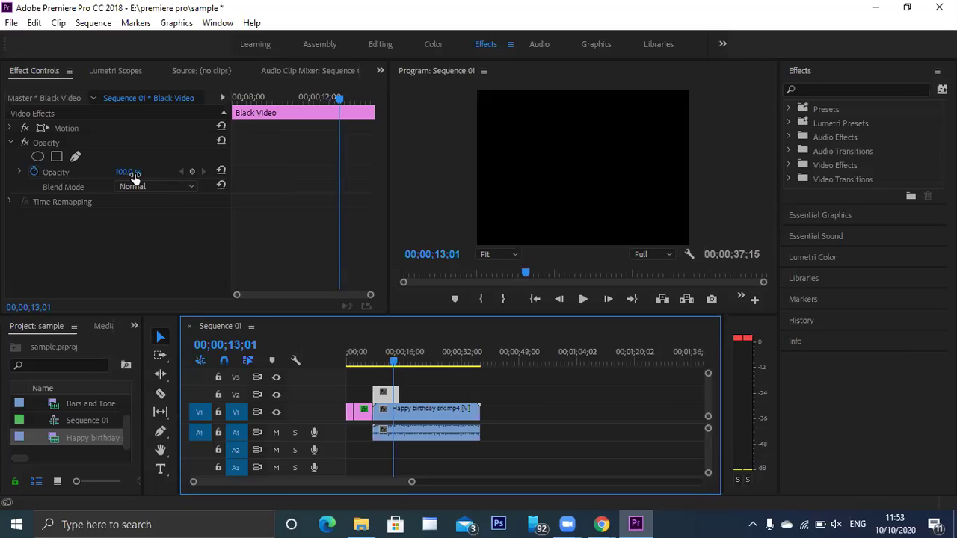
mouse_move(128, 173)
left_mouse_down()
mouse_move(112, 172)
mouse_move(133, 173)
left_mouse_up()
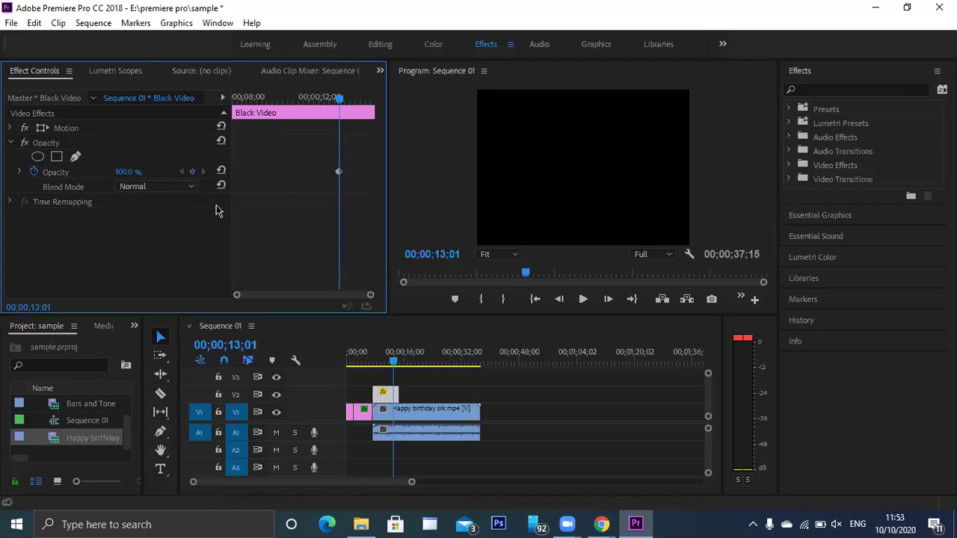
Try the Dissolve and Multiply blend modes on the Black Video clip and settle on Color Burn
left_click(183, 187)
left_click(160, 216)
left_click(165, 189)
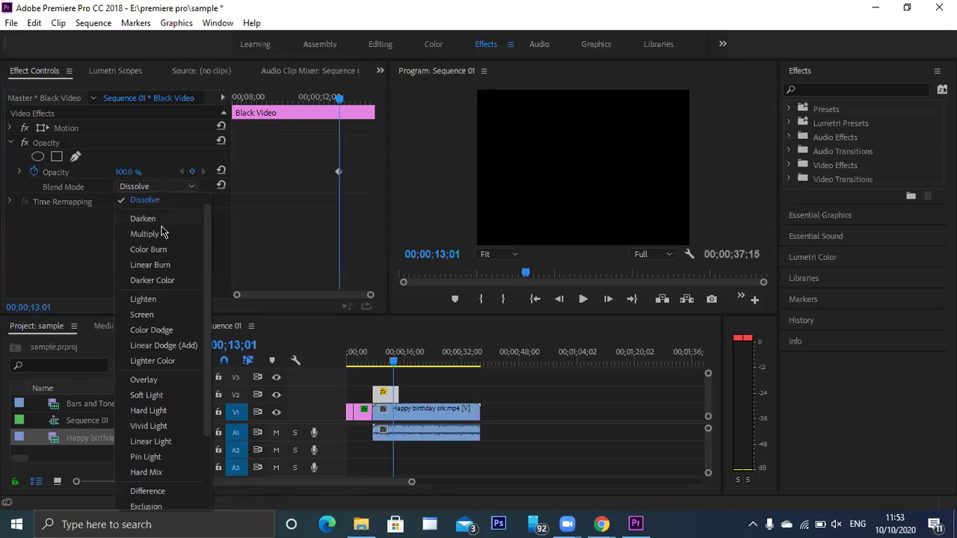
left_click(144, 234)
left_click(180, 189)
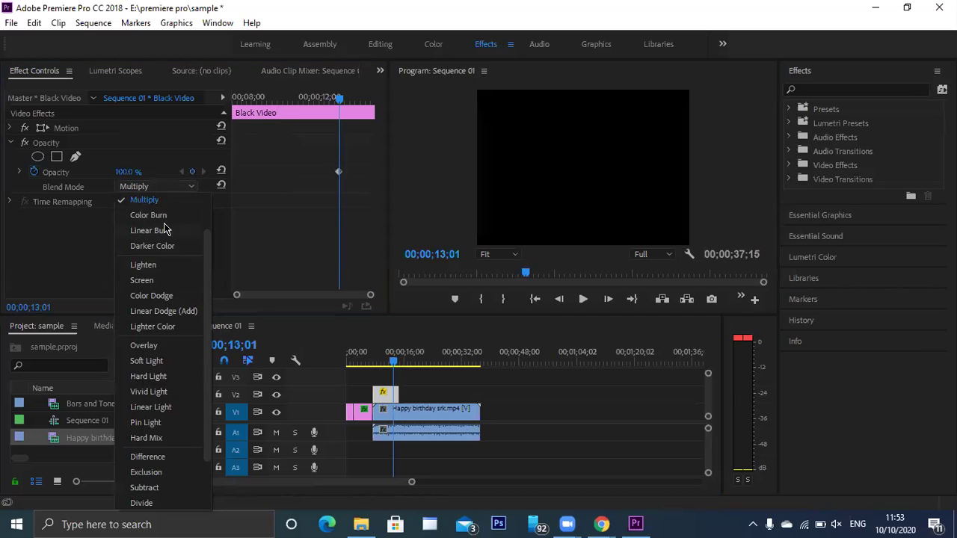
left_click(161, 217)
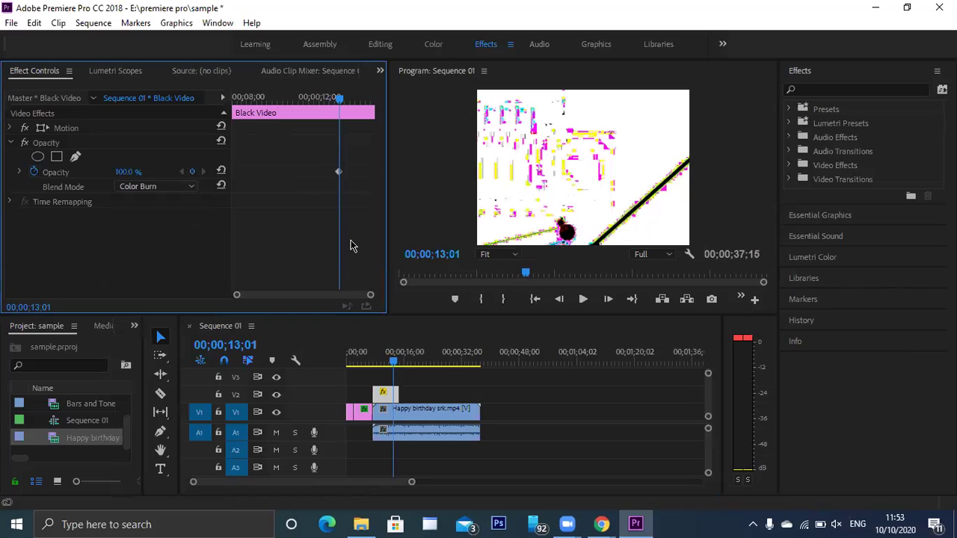
Set the playhead to 00;00;12;19 and change the Black Video clip's blend mode to Color Dodge
mouse_move(394, 365)
left_mouse_down()
mouse_move(381, 365)
mouse_move(394, 366)
left_mouse_up()
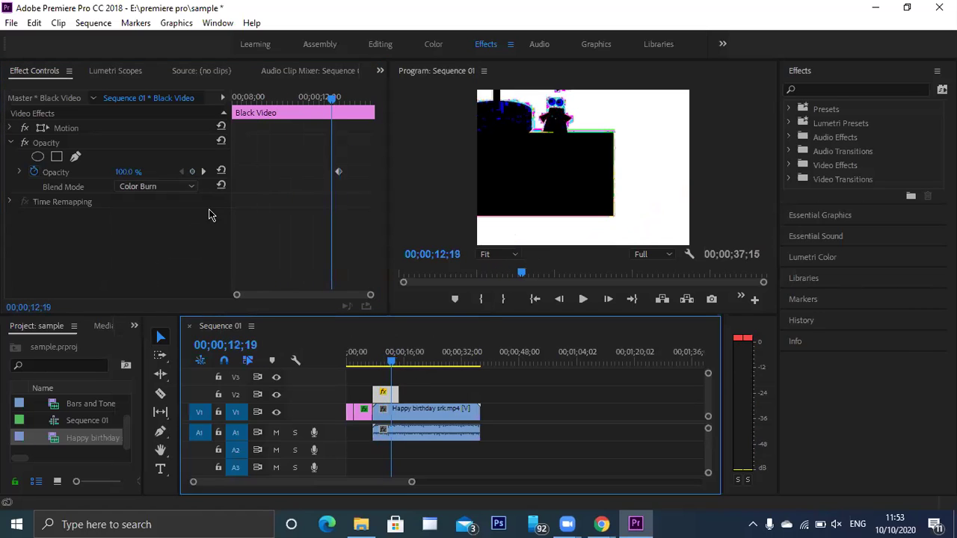
left_click(196, 187)
left_click(178, 285)
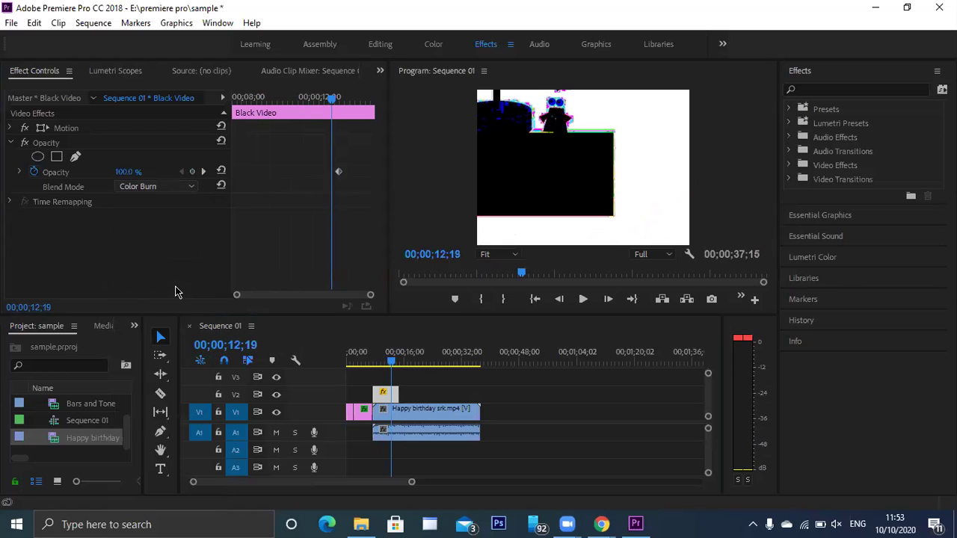
left_click(393, 366)
mouse_move(393, 366)
left_mouse_down()
mouse_move(379, 366)
mouse_move(392, 366)
left_mouse_up()
left_click(656, 188)
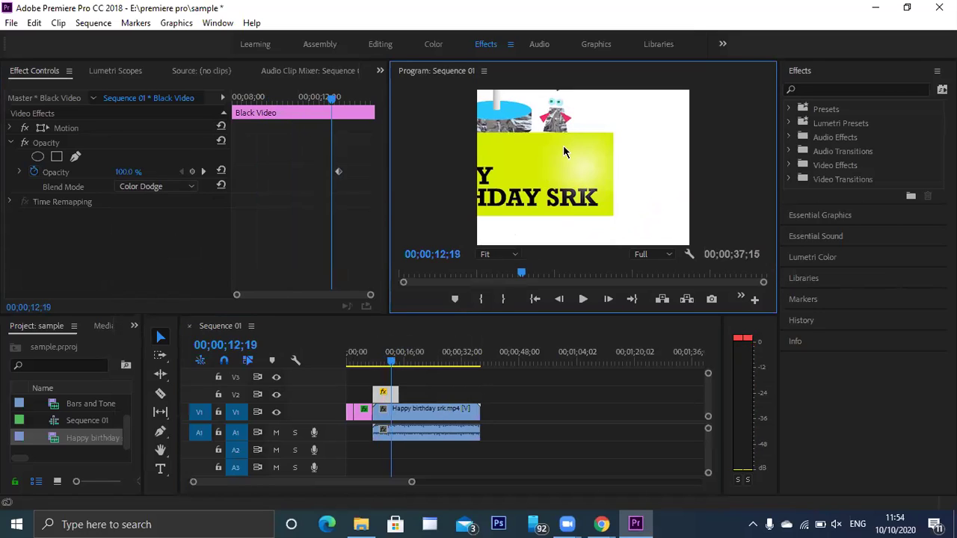
Try shifting the Black Video layer sideways in the preview, and undo the move
left_click(636, 160)
left_click_drag(576, 189, 598, 189)
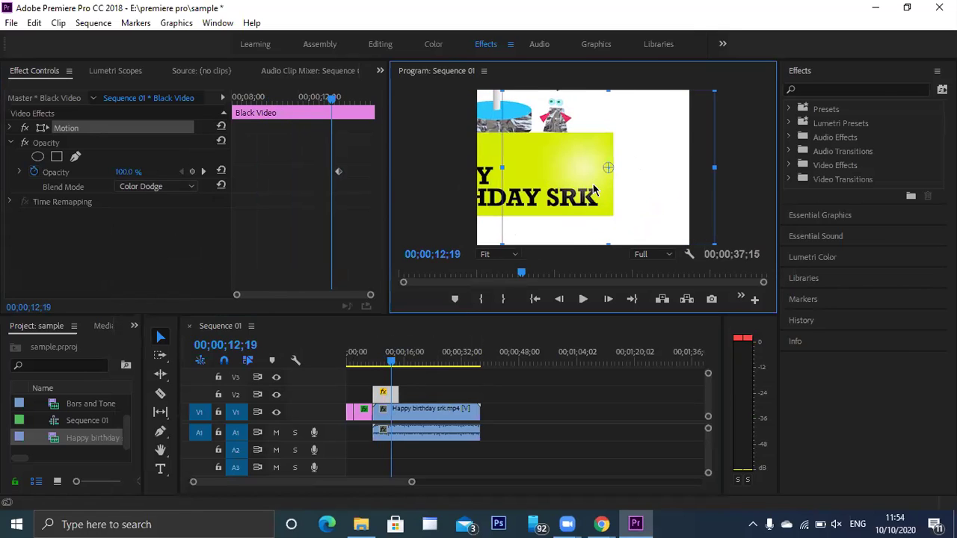
key("ctrl+z")
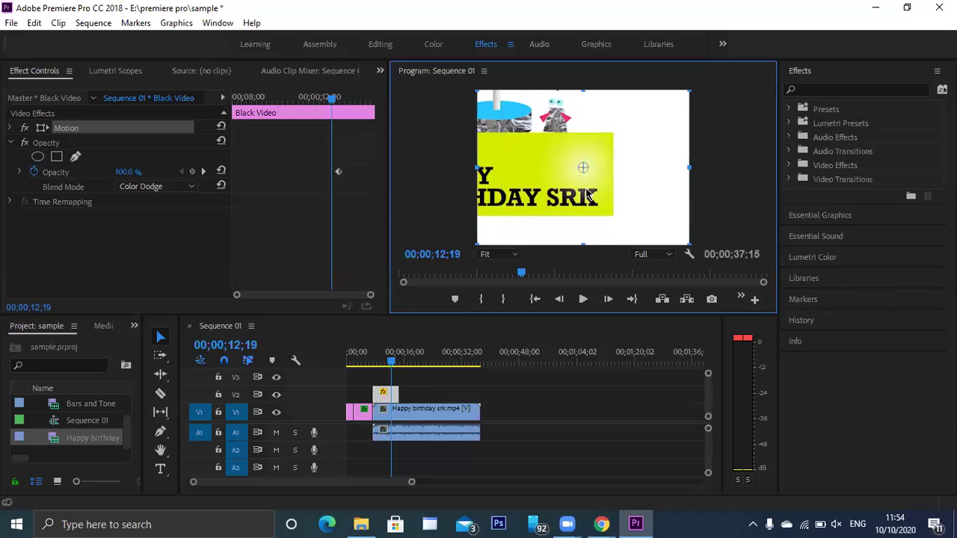
Scale the Happy birthday srk.mp4 clip to 74 and reposition it to 521.7, 259.5
left_click(433, 410)
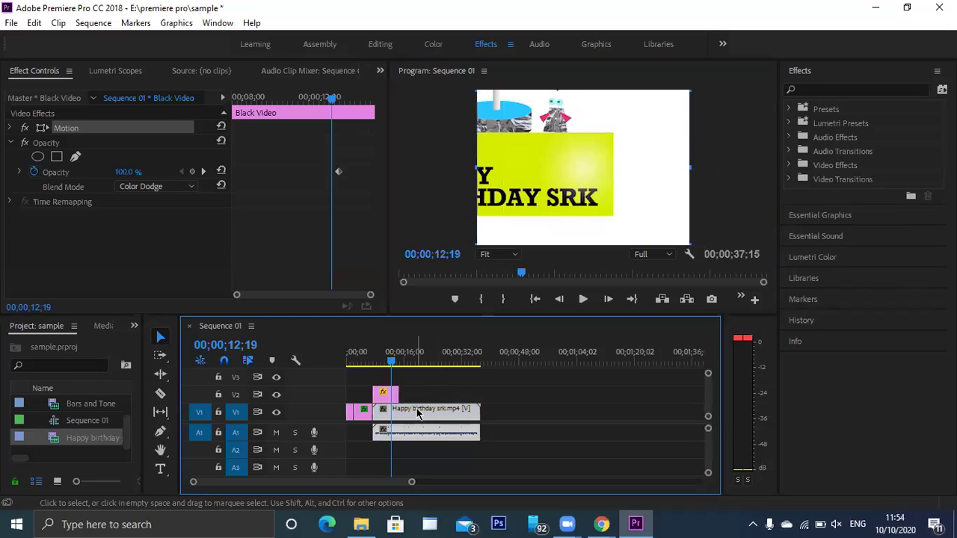
left_click(47, 131)
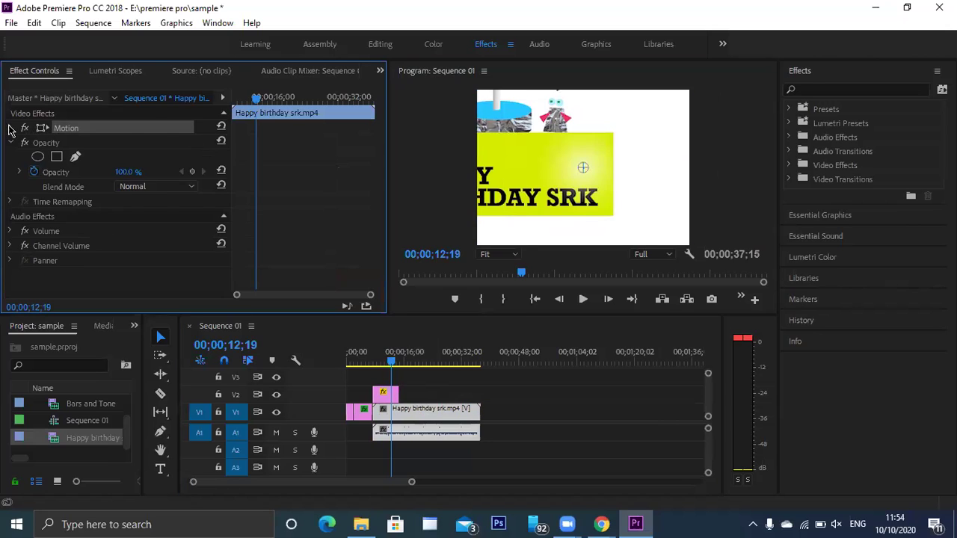
left_click(10, 129)
left_click_drag(124, 142, 327, 142)
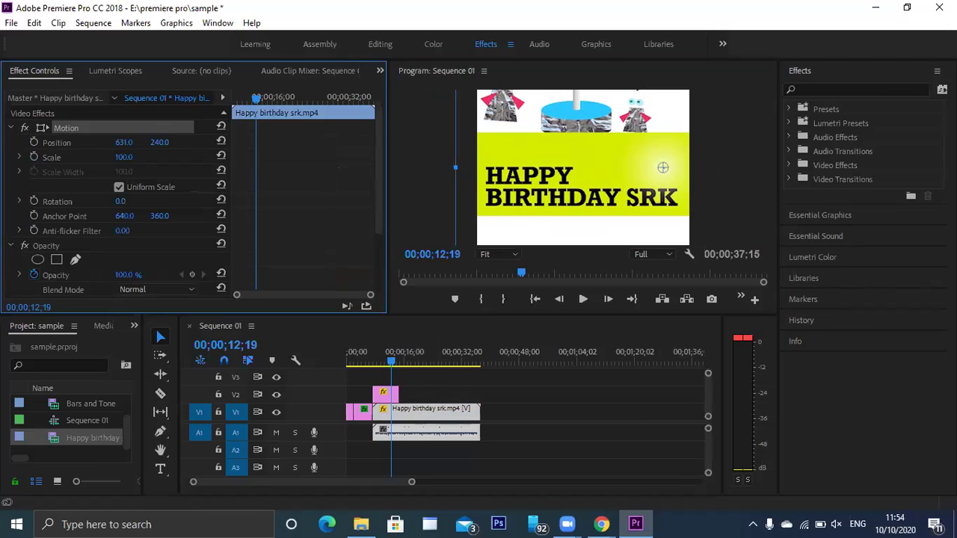
left_click_drag(123, 157, 104, 157)
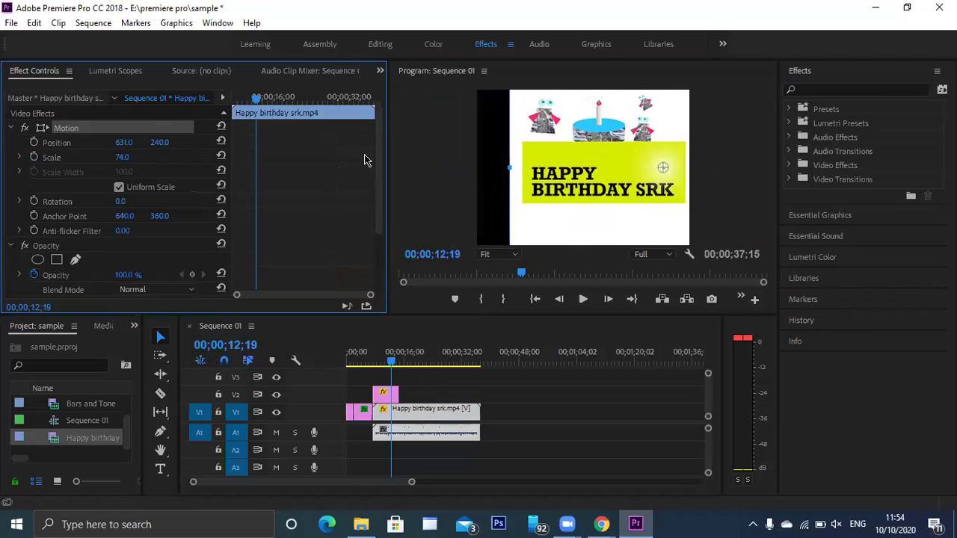
left_click_drag(565, 202, 524, 214)
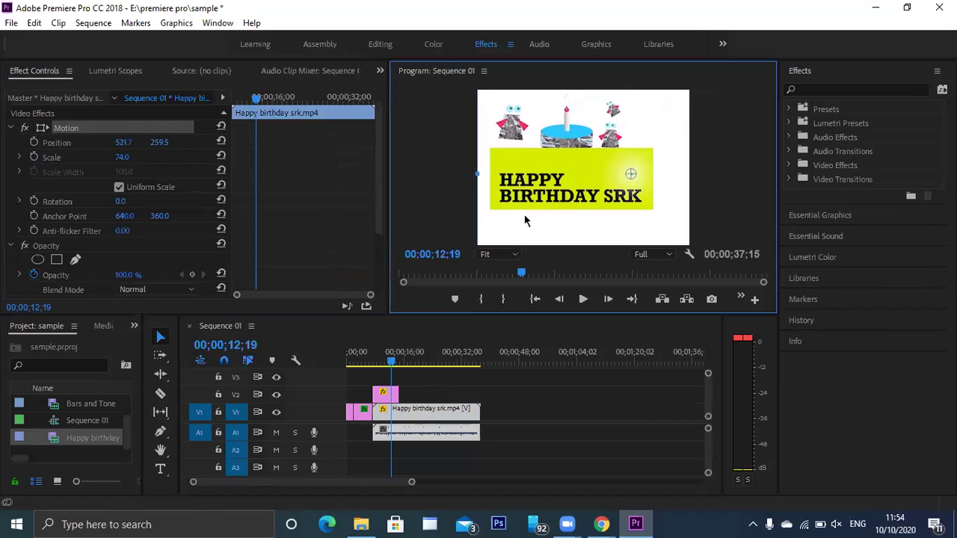
Reduce the birthday clip's scale to 57 and set its horizontal position to 405.7
left_click(122, 158)
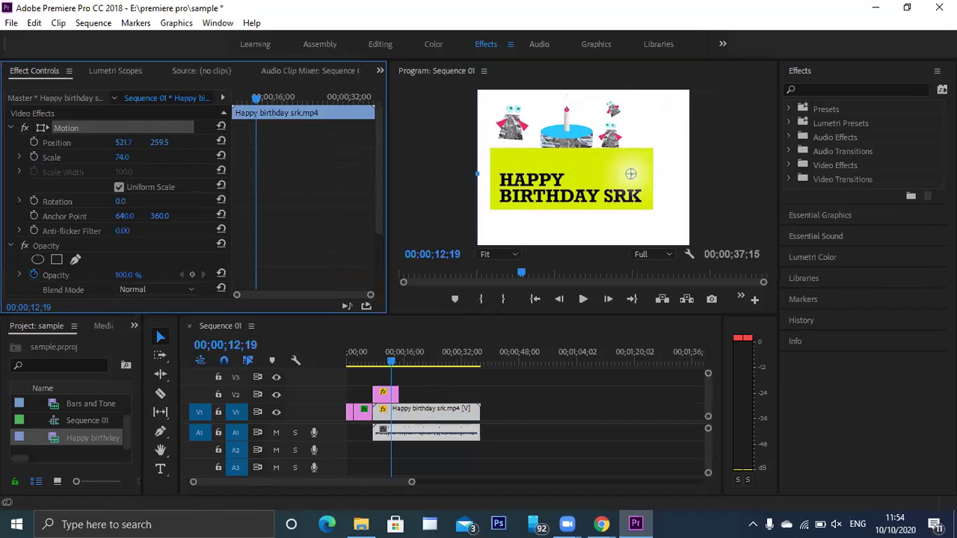
left_click(133, 156)
left_click(169, 157)
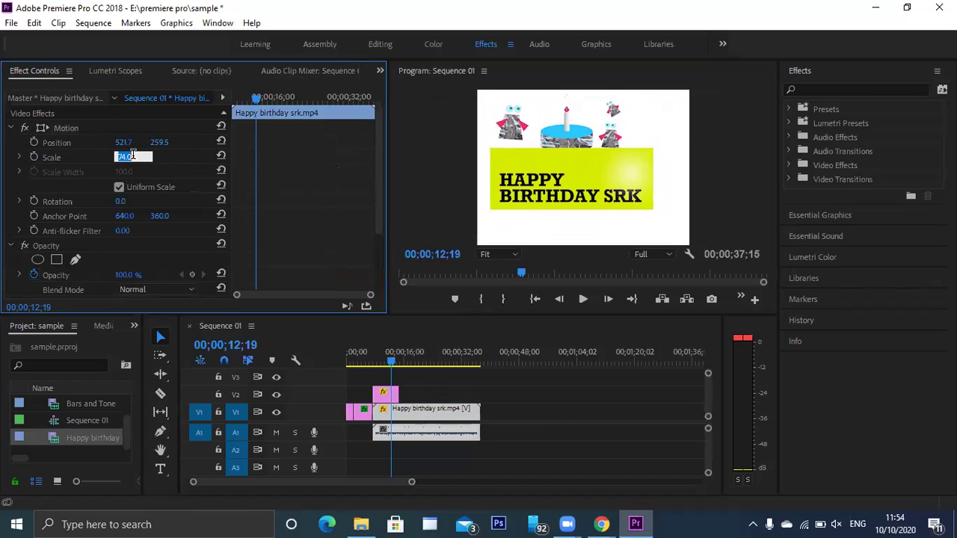
left_click_drag(122, 157, 595, 222)
left_click(611, 222)
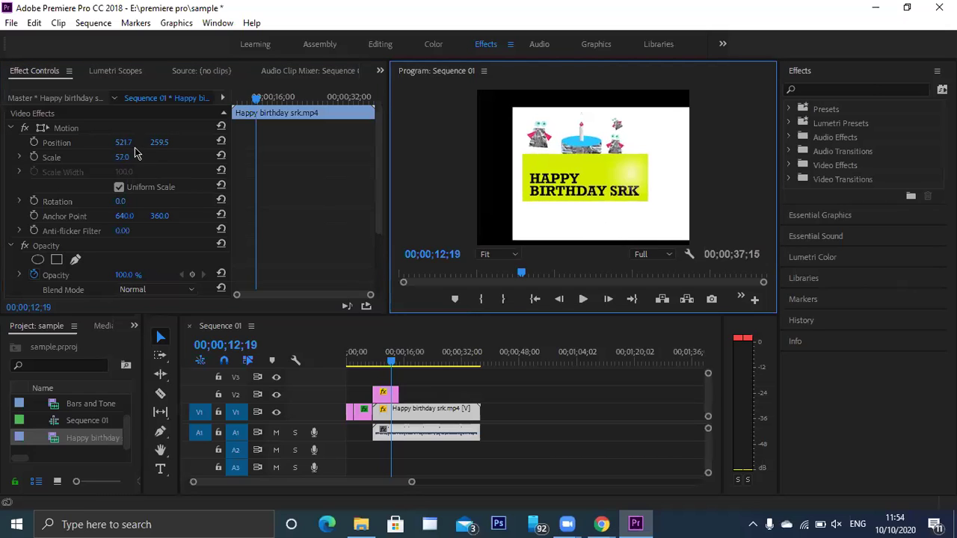
left_click_drag(123, 142, 37, 143)
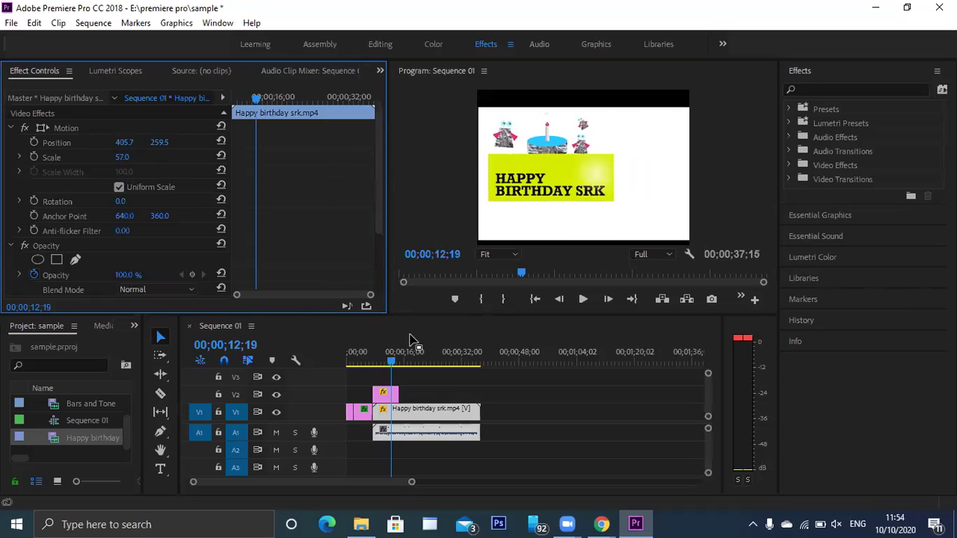
Return the playhead to 00;00;07;23 and set the birthday clip's scale to 50
left_click_drag(393, 363, 374, 374)
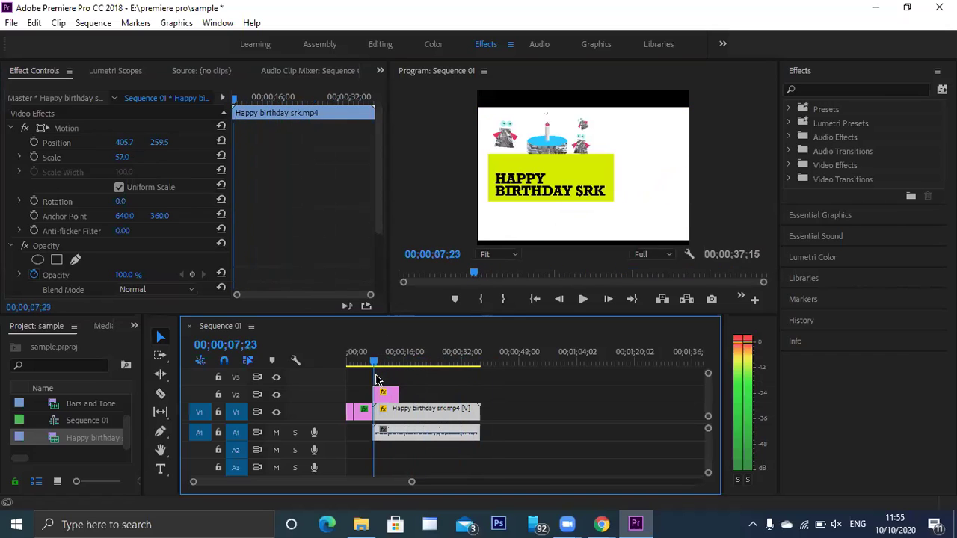
left_click(650, 170)
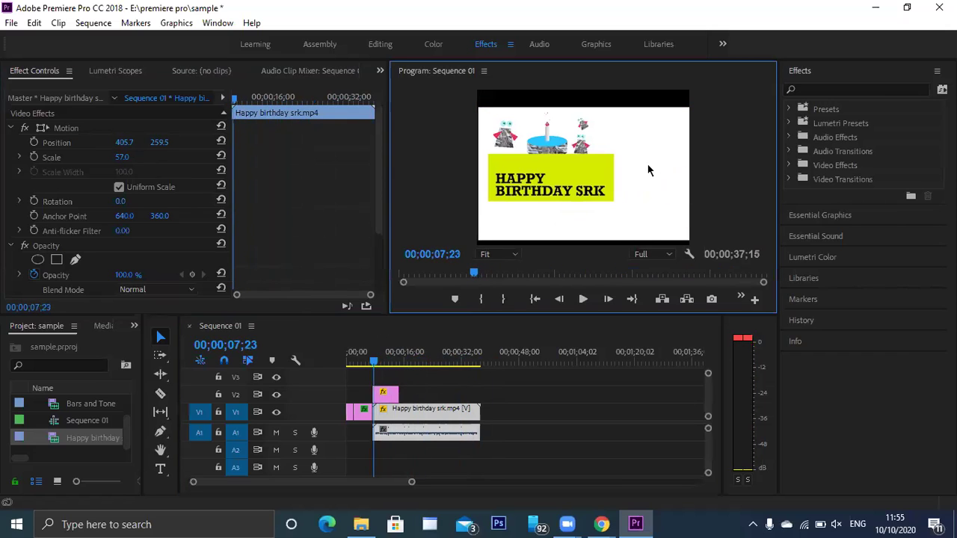
left_click(124, 157)
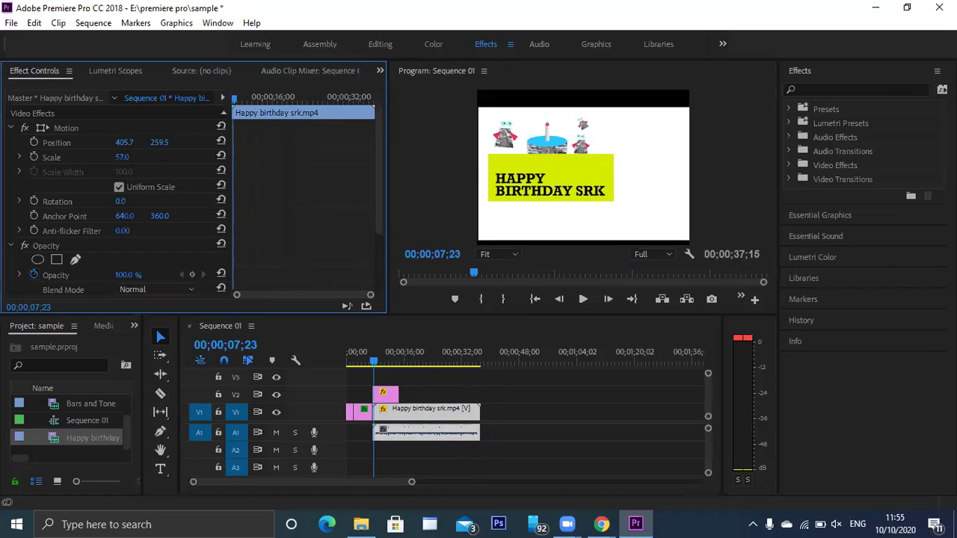
left_click(132, 156)
type("50")
key("Return")
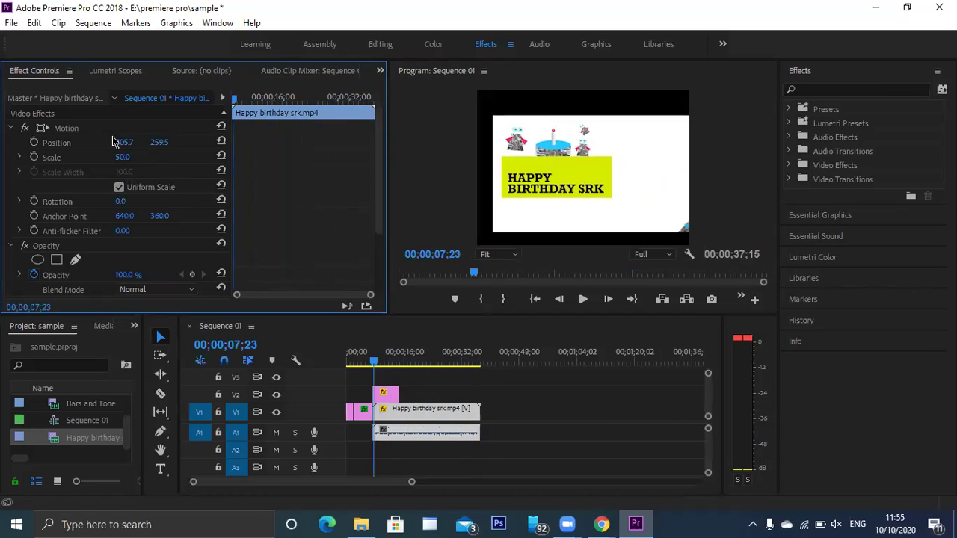
Set the birthday clip's horizontal position to 358.7
left_click(130, 141)
left_click(155, 168)
left_click(130, 141)
key("Return")
left_click_drag(124, 142, 89, 142)
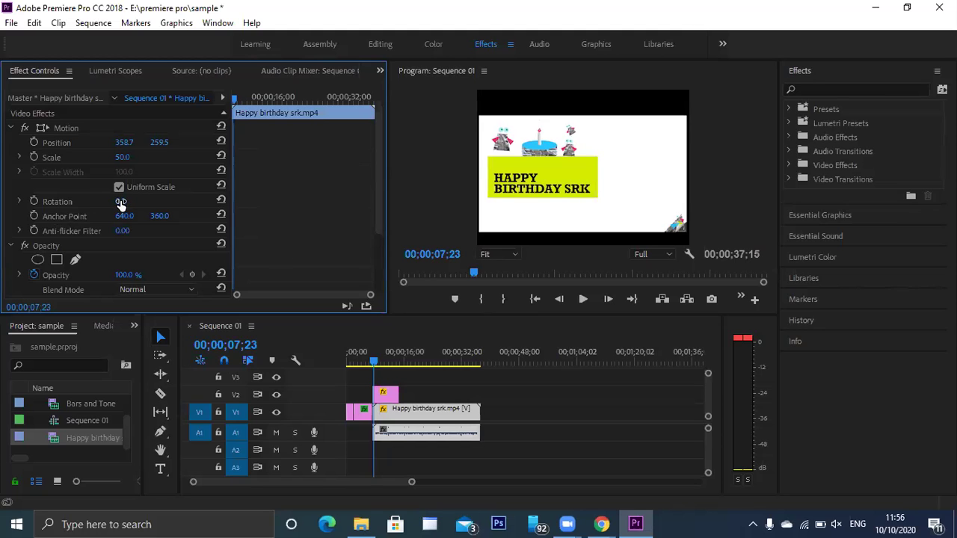
Try rotating the birthday clip, return its rotation to 0°, and add a 100% opacity keyframe at 00;00;07;23
left_click_drag(121, 201, 260, 201)
mouse_move(125, 201)
left_mouse_down()
mouse_move(112, 201)
mouse_move(137, 202)
left_mouse_up()
mouse_move(127, 274)
left_mouse_down()
mouse_move(56, 275)
mouse_move(131, 274)
left_mouse_up()
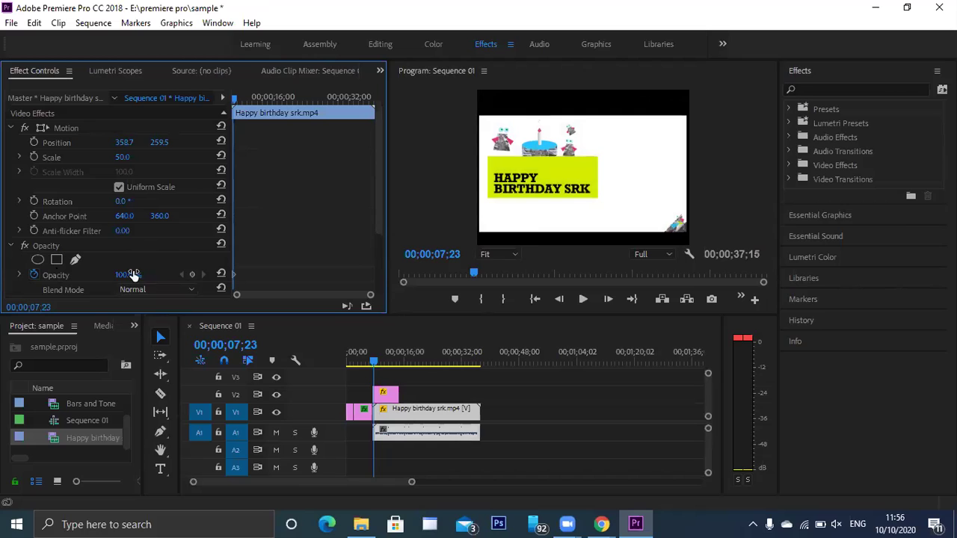
scroll(379, 188, "down", 3)
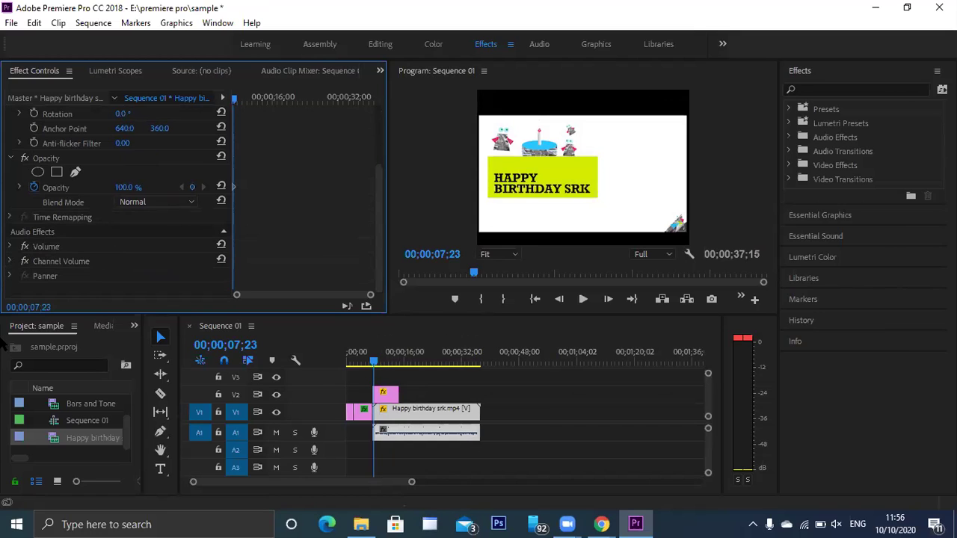
Scrub through the birthday clip to 00;00;34;01 and import the videoplayback (2) file from the Downloads folder
left_click_drag(374, 363, 469, 364)
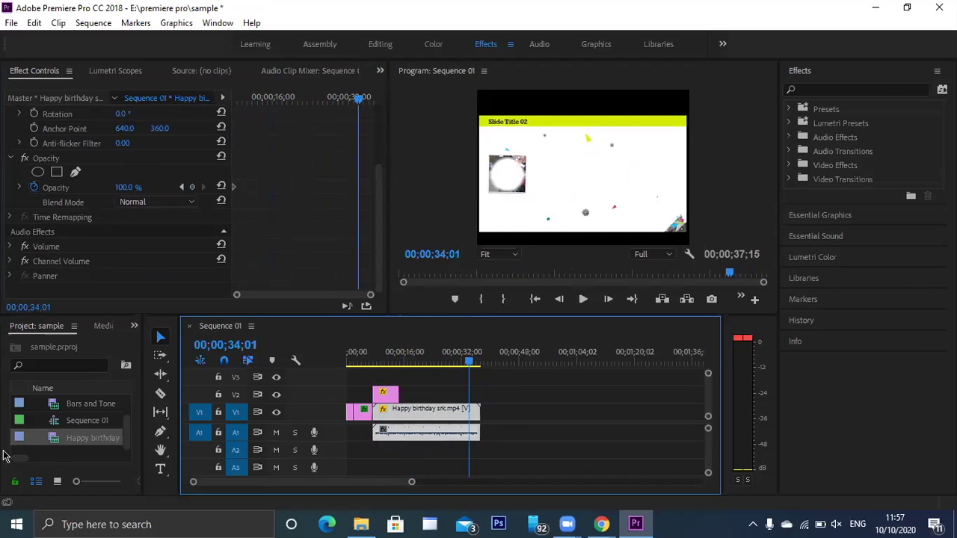
double_click(40, 454)
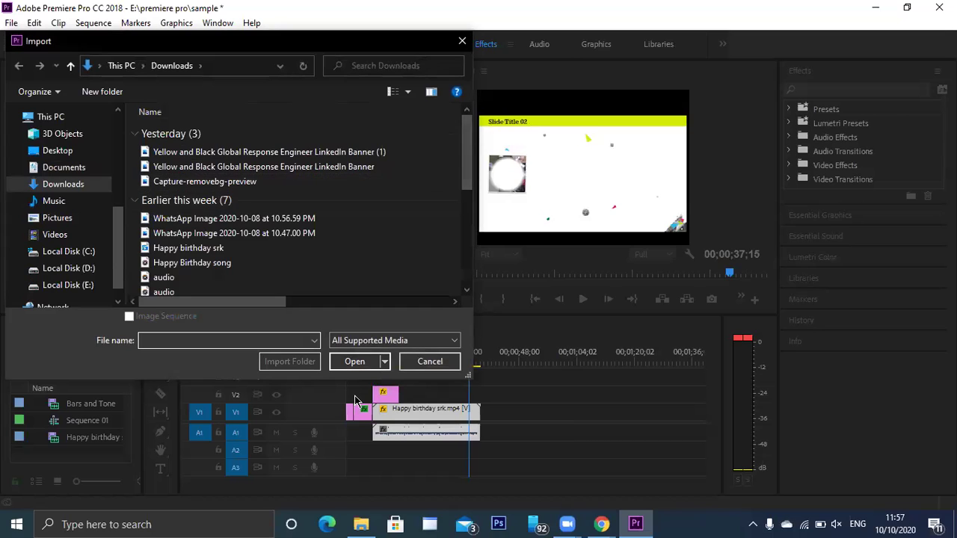
left_click_drag(470, 165, 473, 200)
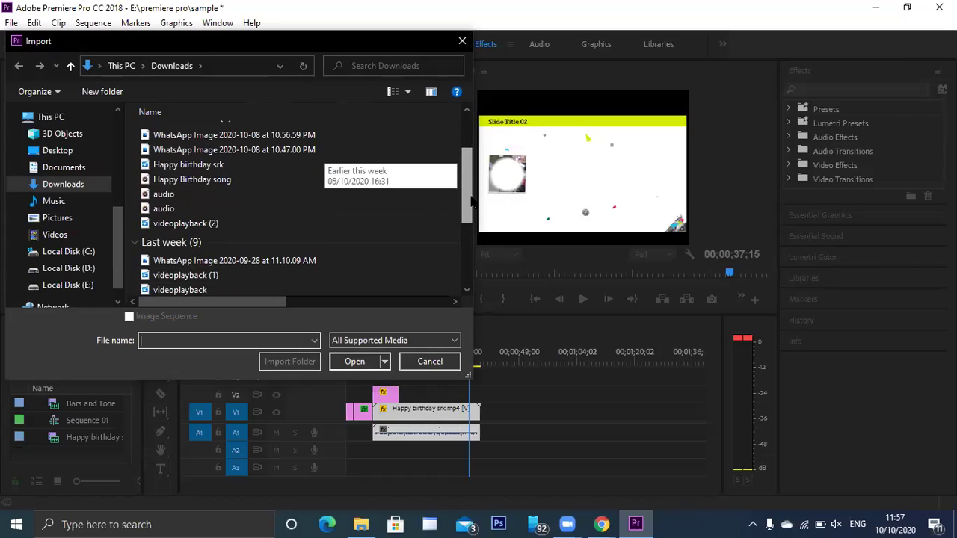
left_click(204, 227)
double_click(203, 225)
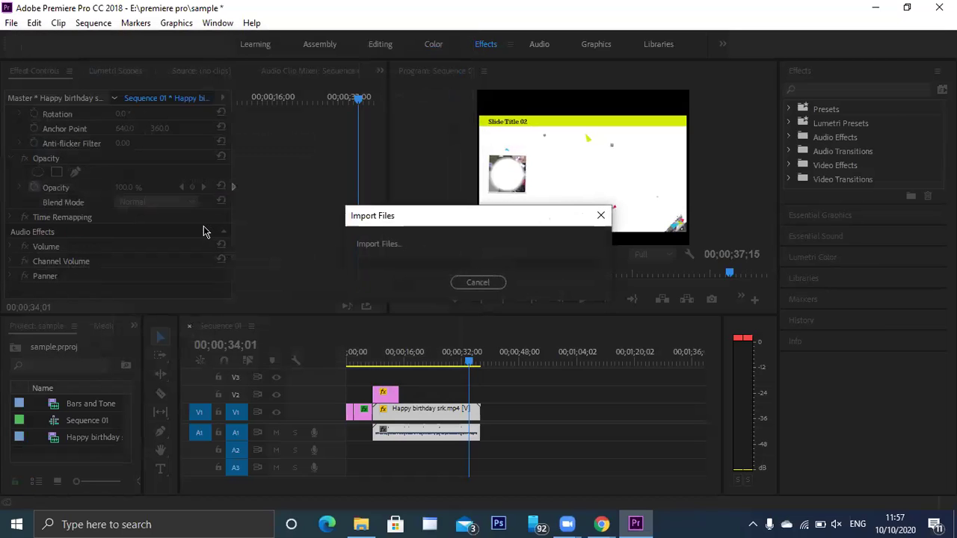
Place videoplayback (2).mp4 on V1 and A1 directly after the birthday clip, set the playhead to 00;00;34;07, and reselect the birthday clip
left_click_drag(78, 407, 489, 414)
mouse_move(468, 361)
left_mouse_down()
mouse_move(489, 362)
mouse_move(469, 366)
left_mouse_up()
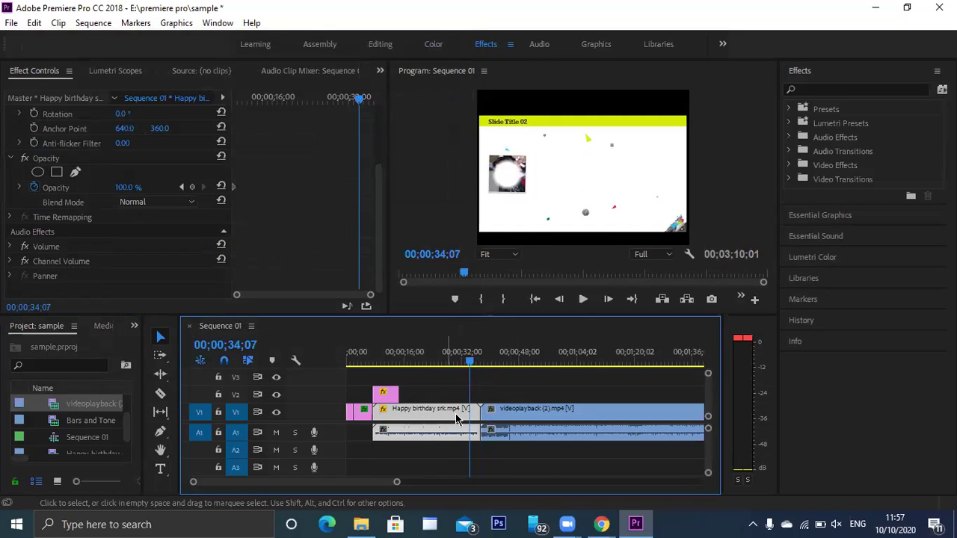
left_click(517, 419)
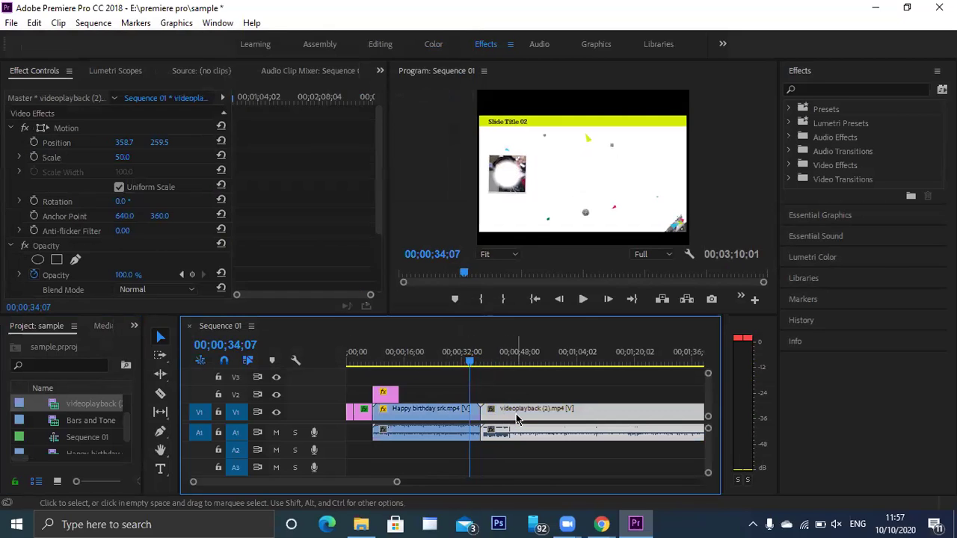
left_click(444, 417)
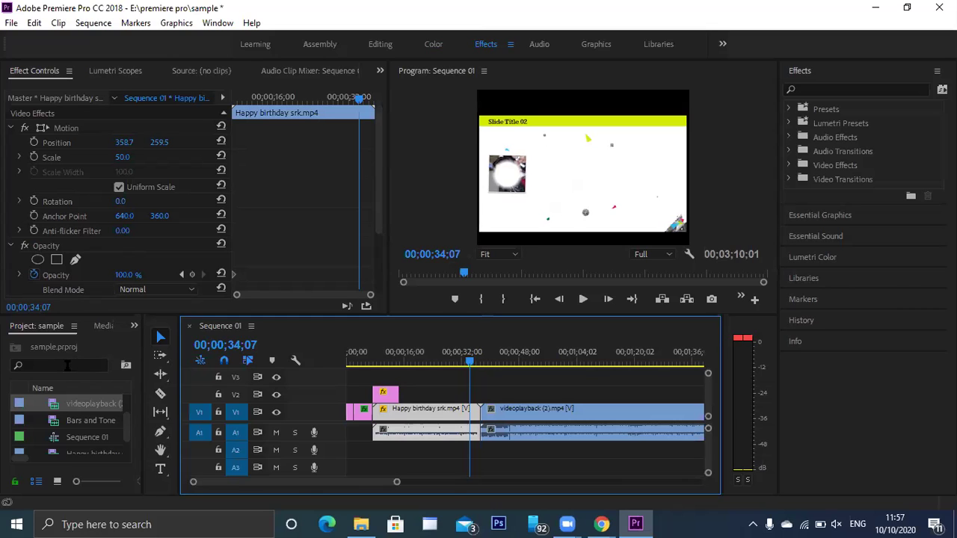
scroll(528, 454, "down", 3)
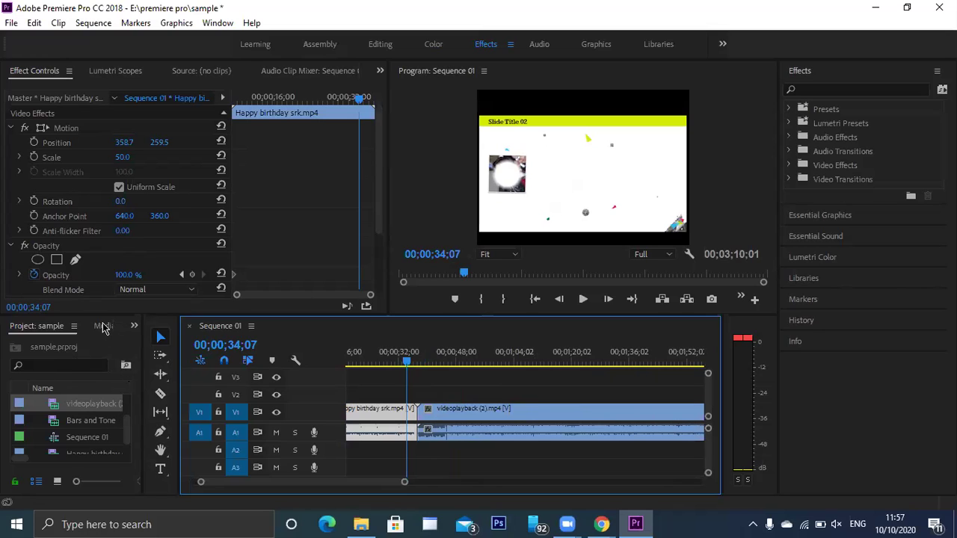
Examine the drives available for browsing media and return to the project's item list
left_click(104, 327)
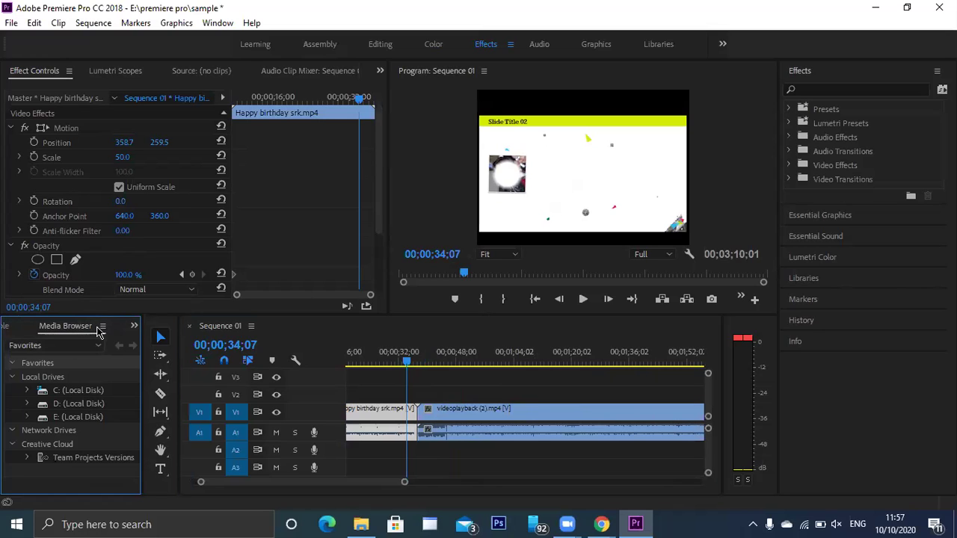
left_click(7, 329)
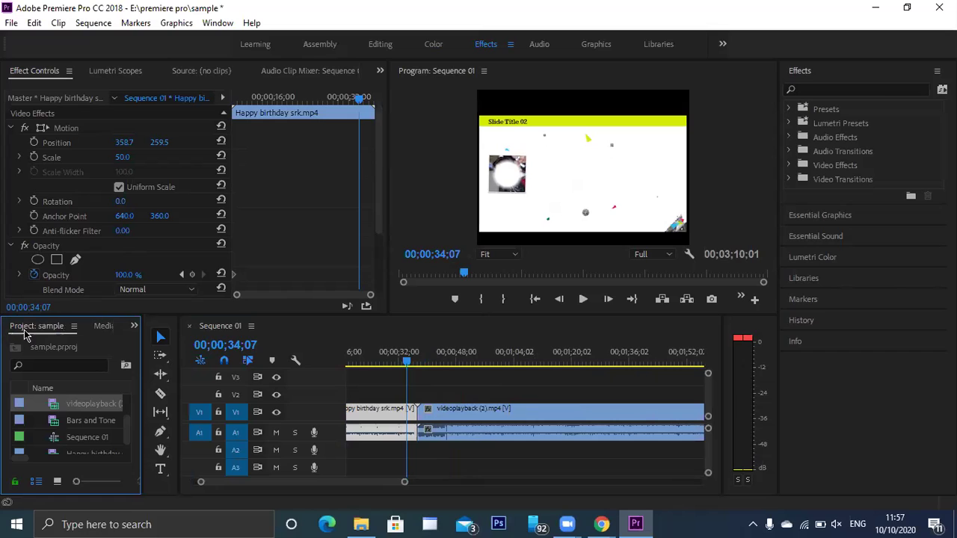
left_click(112, 327)
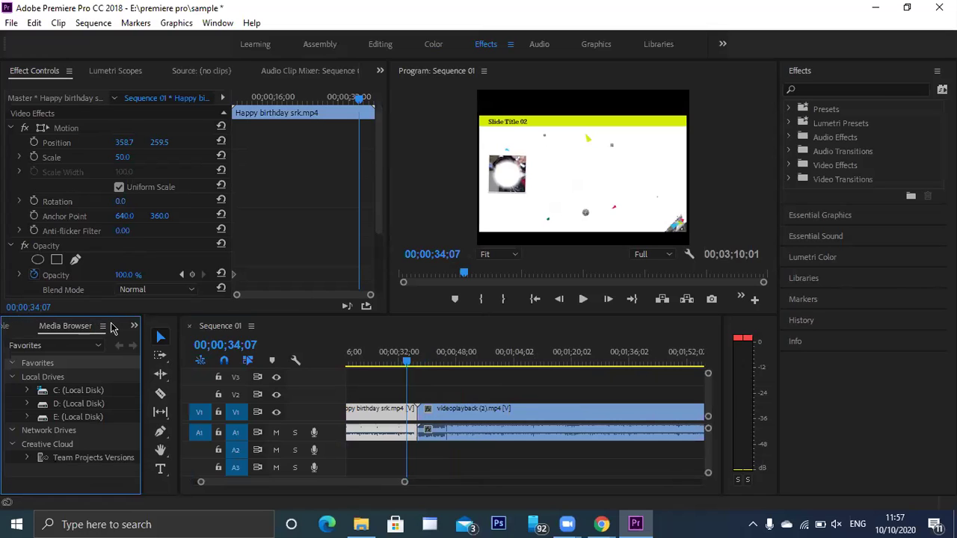
left_click(19, 329)
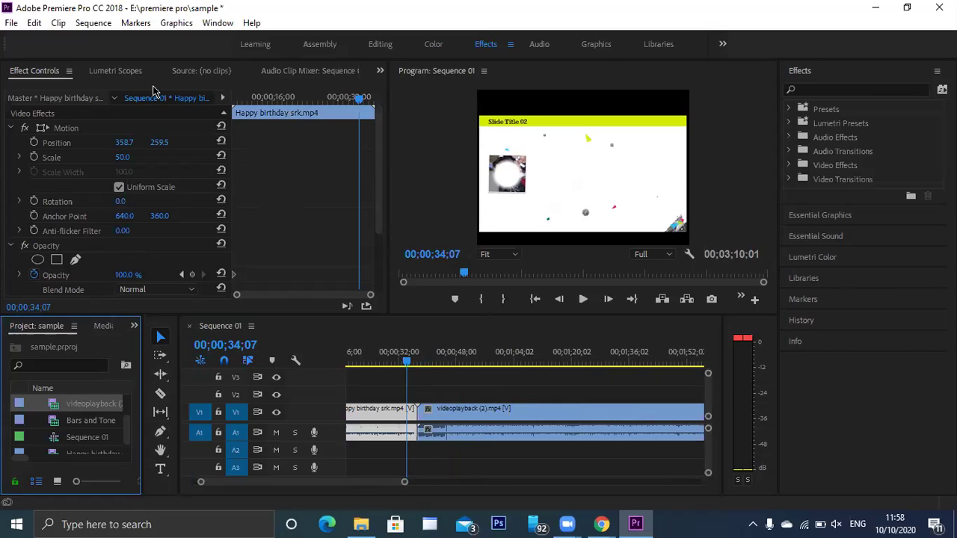
Collapse the Video Effects section of the birthday clip's effect settings
left_click(94, 74)
left_click(54, 73)
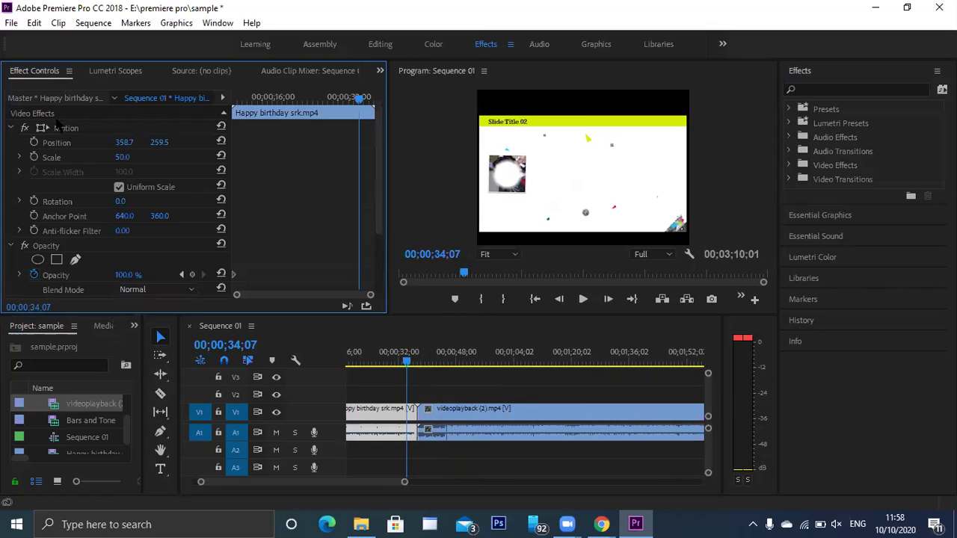
left_click(223, 115)
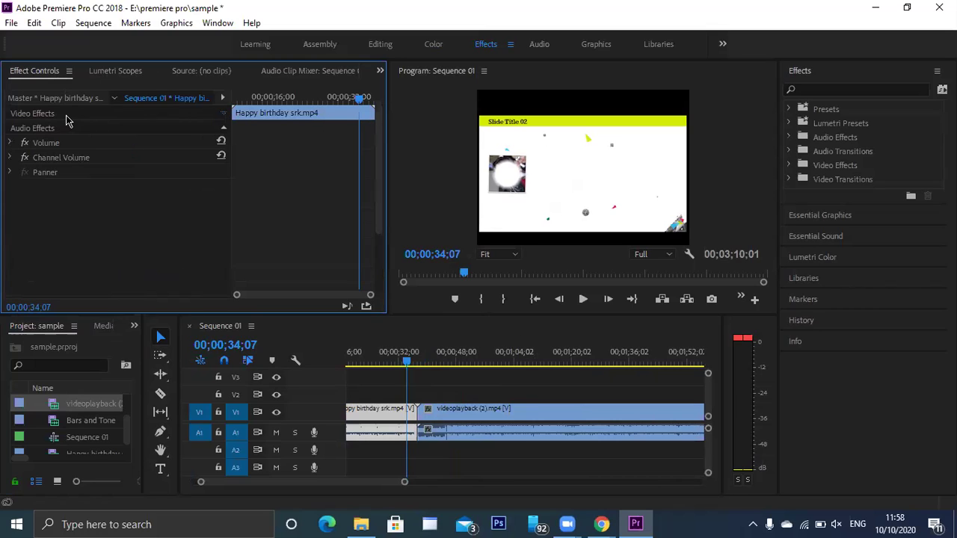
Expand the birthday clip's video effect settings, review its Motion and Opacity properties, and switch to the Editing workspace
left_click(225, 117)
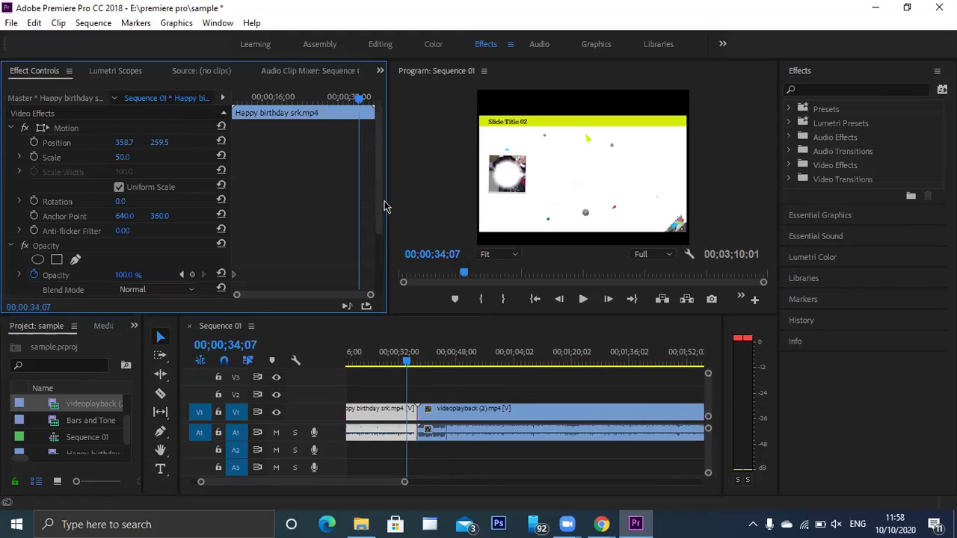
left_click_drag(381, 192, 382, 254)
scroll(382, 254, "up", 5)
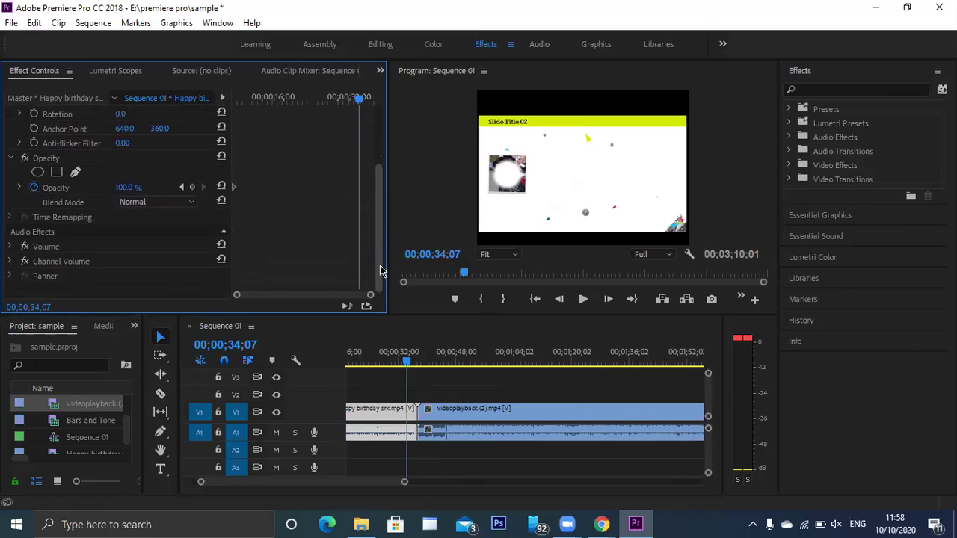
left_click(370, 47)
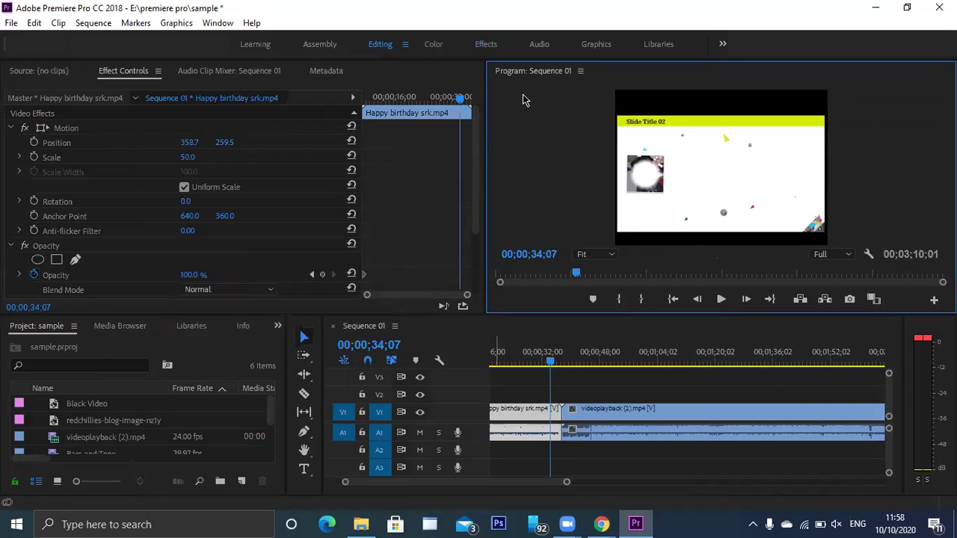
Examine the Creative Cloud libraries, the birthday clip's information and the drives for browsing media, and return to the project's item list
left_click(207, 330)
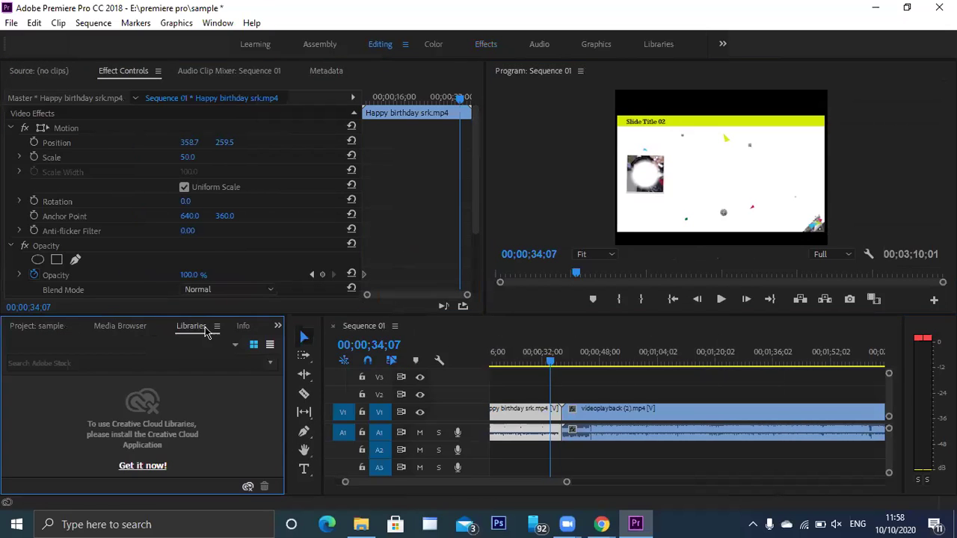
left_click(239, 330)
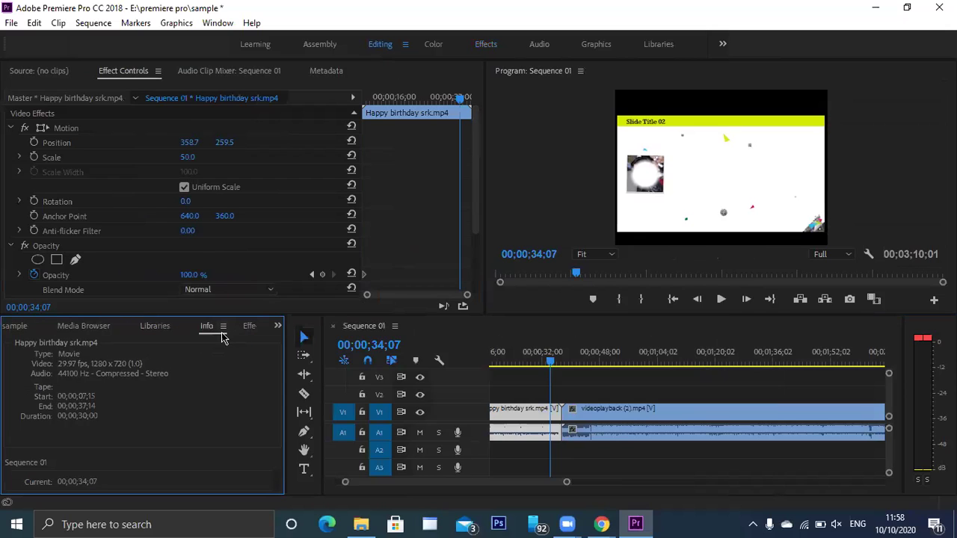
left_click(149, 326)
left_click(90, 327)
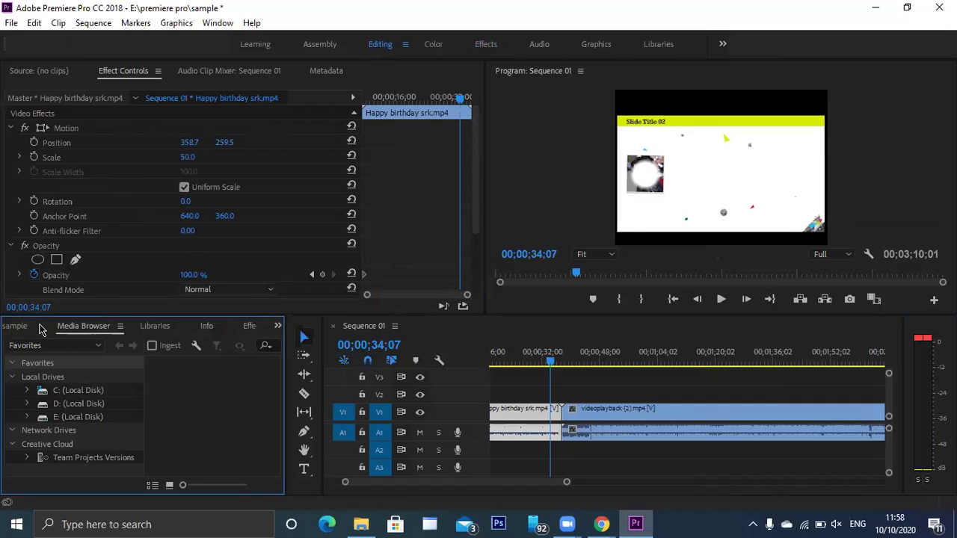
left_click(41, 327)
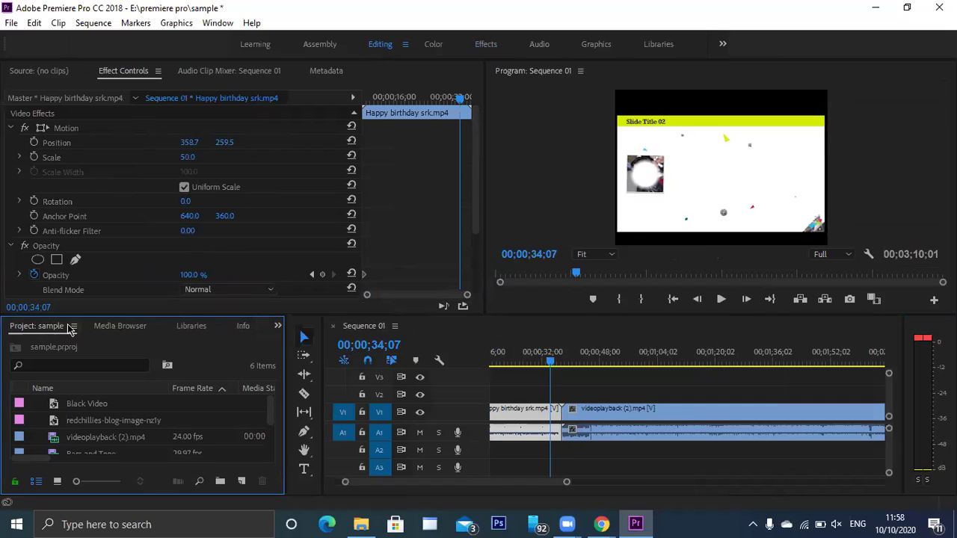
Display the available effects and search them for "transi"
left_click(278, 326)
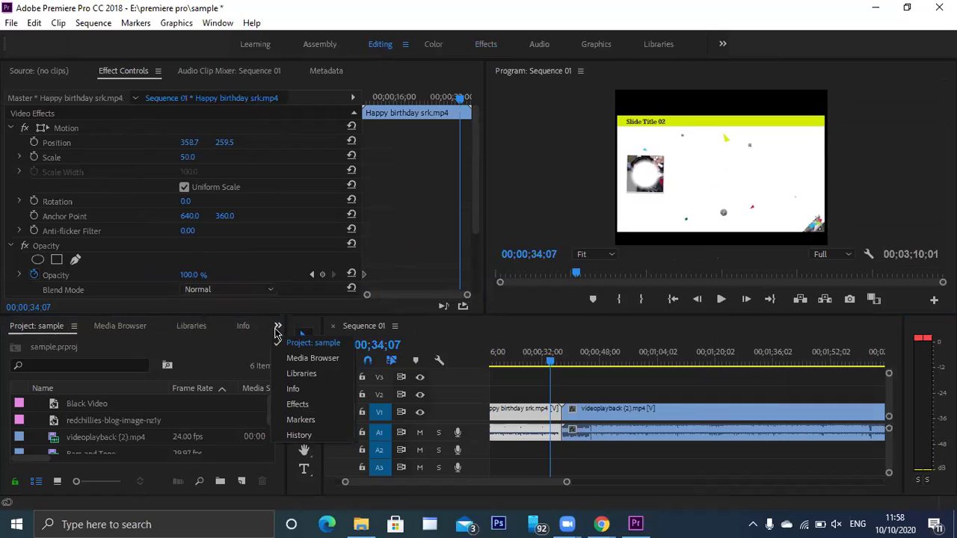
left_click(298, 405)
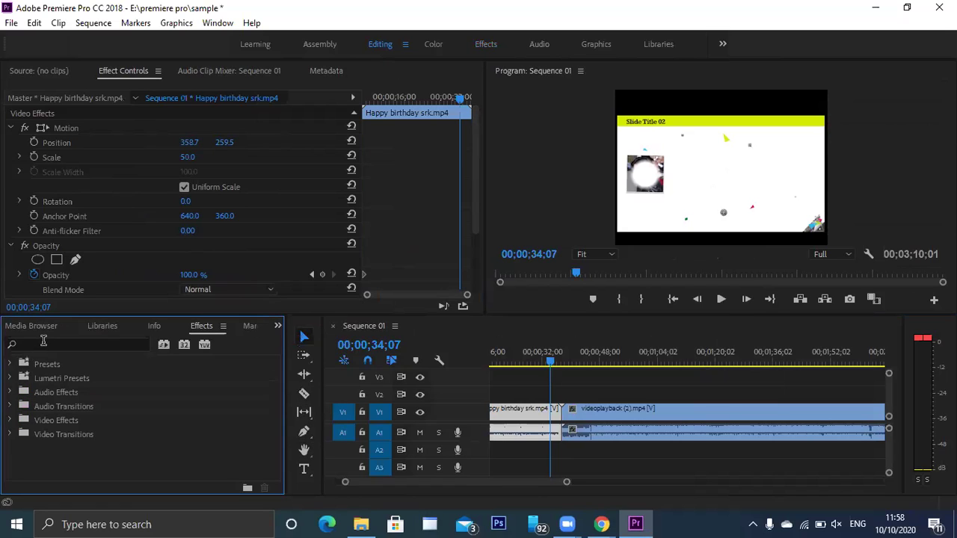
left_click(43, 341)
type("t")
type("ransi")
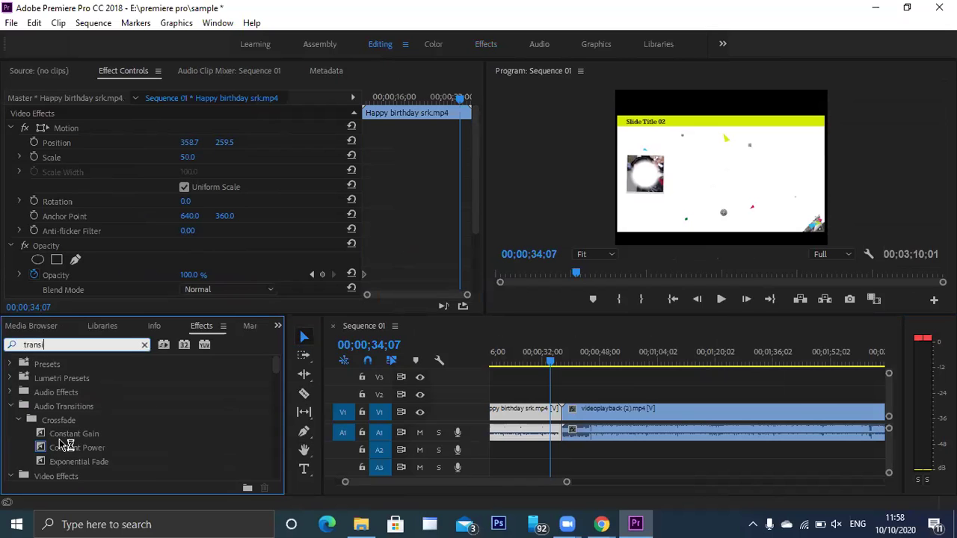
Collapse the Audio Transitions group and try to apply Radial Wipe at the cut between the birthday clip and videoplayback (2).mp4
left_click(12, 406)
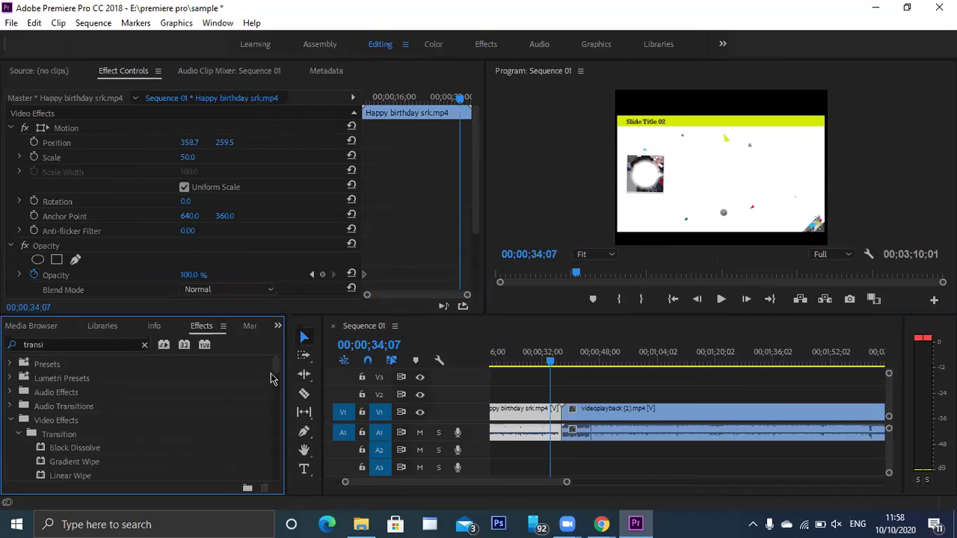
left_click_drag(277, 364, 277, 376)
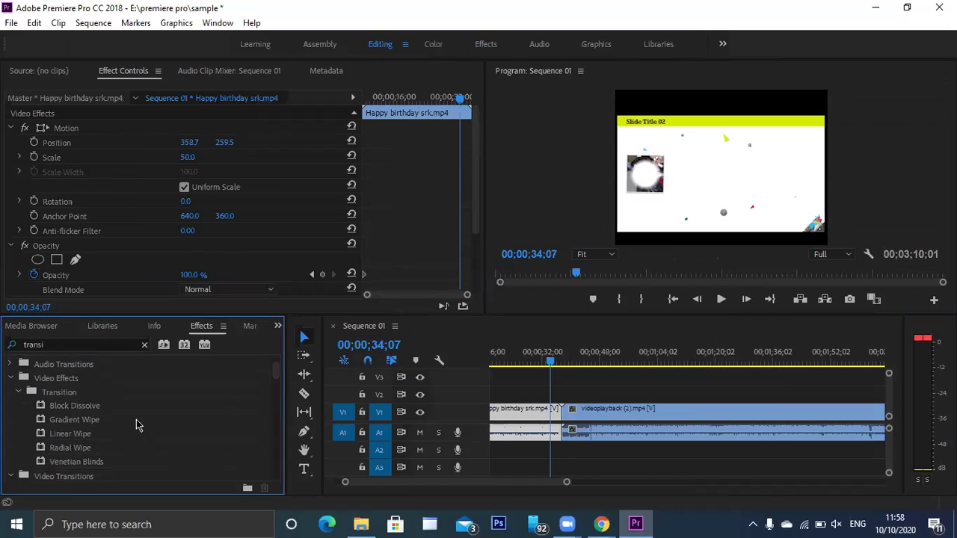
left_click_drag(69, 452, 563, 415)
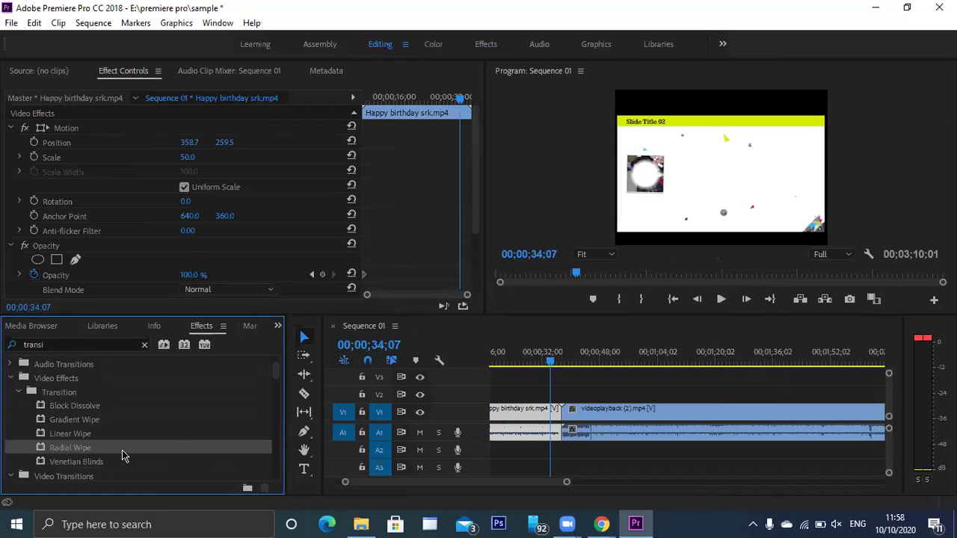
Apply the Cube Spin transition at the V1 cut between the birthday clip and videoplayback (2).mp4, accepting repeated frames
mouse_move(275, 371)
left_mouse_down()
mouse_move(283, 395)
mouse_move(276, 383)
left_mouse_up()
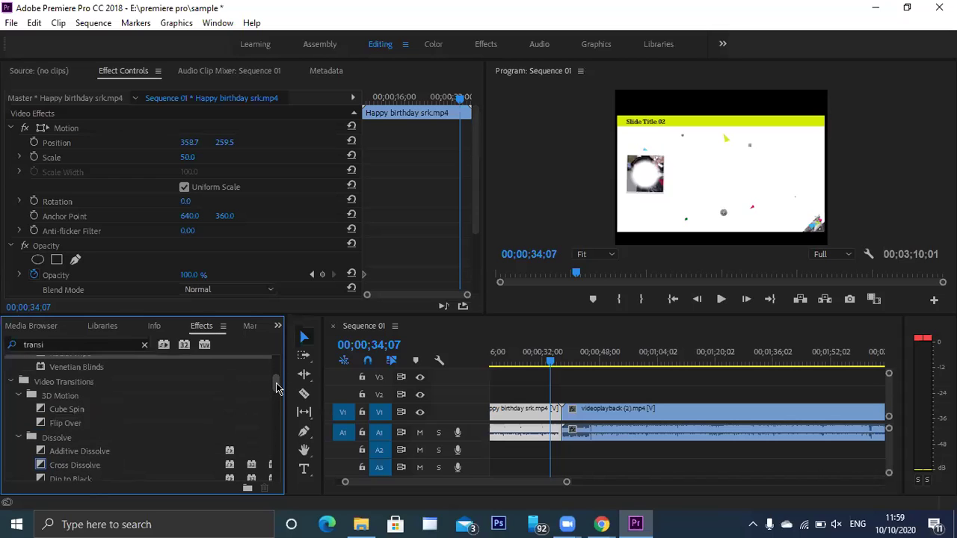
left_click_drag(58, 411, 570, 417)
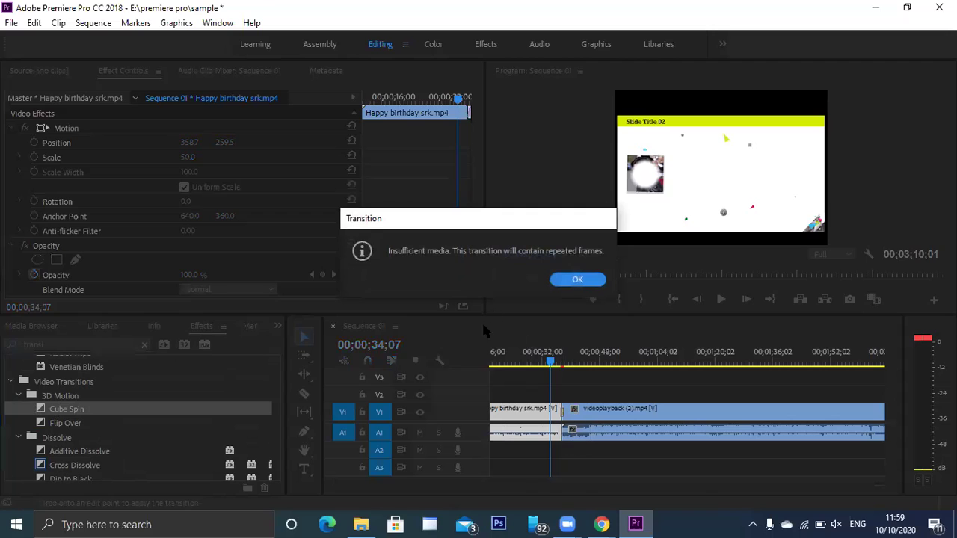
left_click(570, 280)
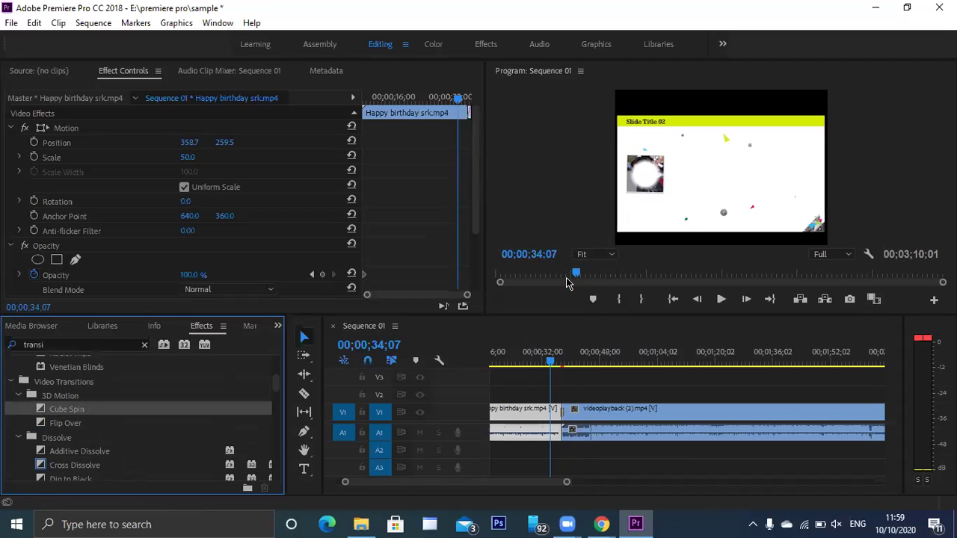
Play the sequence across the cut twice to preview the Cube Spin transition
key("space")
left_click(561, 367)
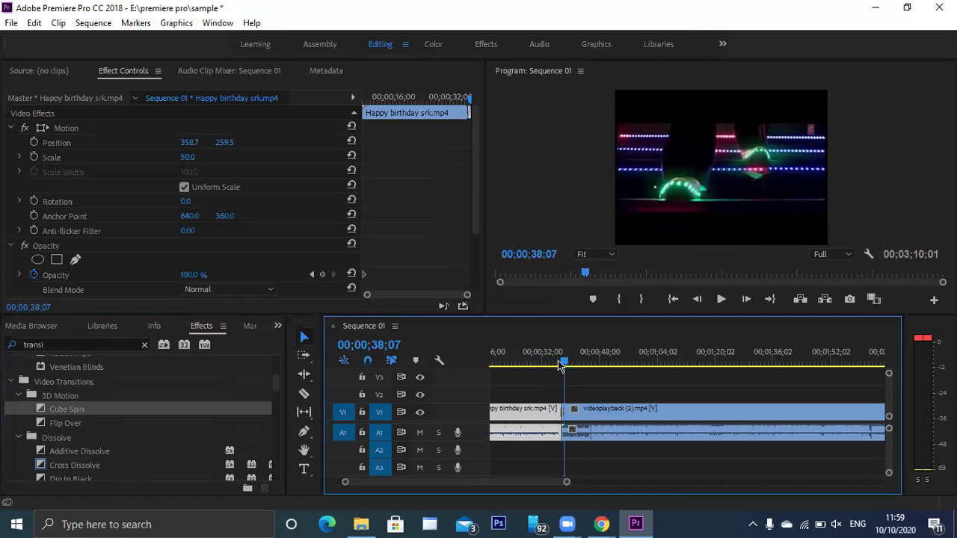
left_click(558, 366)
key("space")
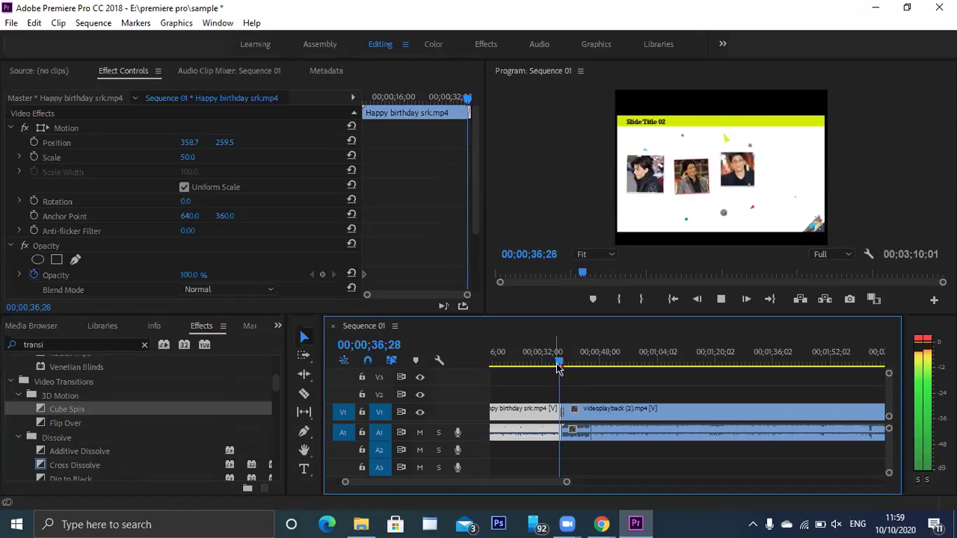
key("space")
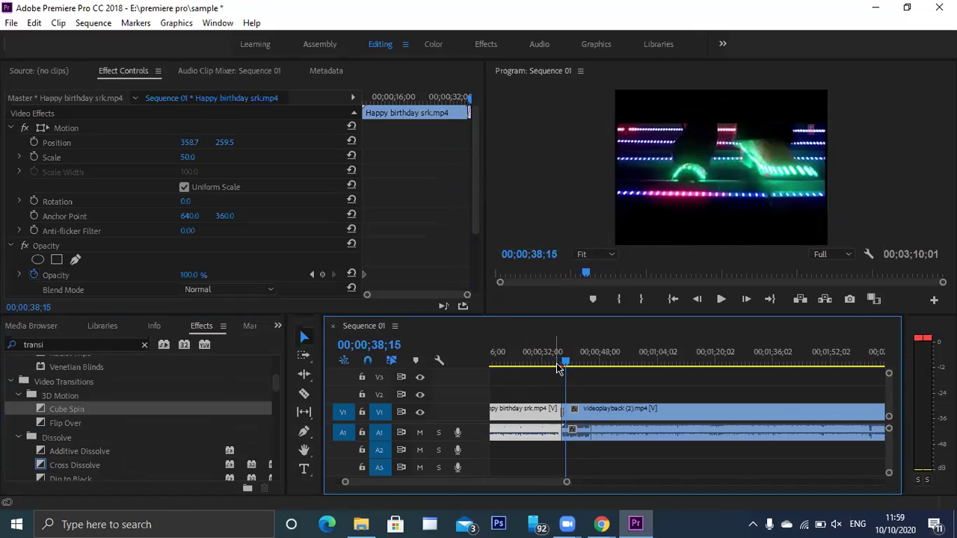
Delete the Cube Spin transition from V1 and play back the plain cut from shortly before the edit point
left_click(563, 419)
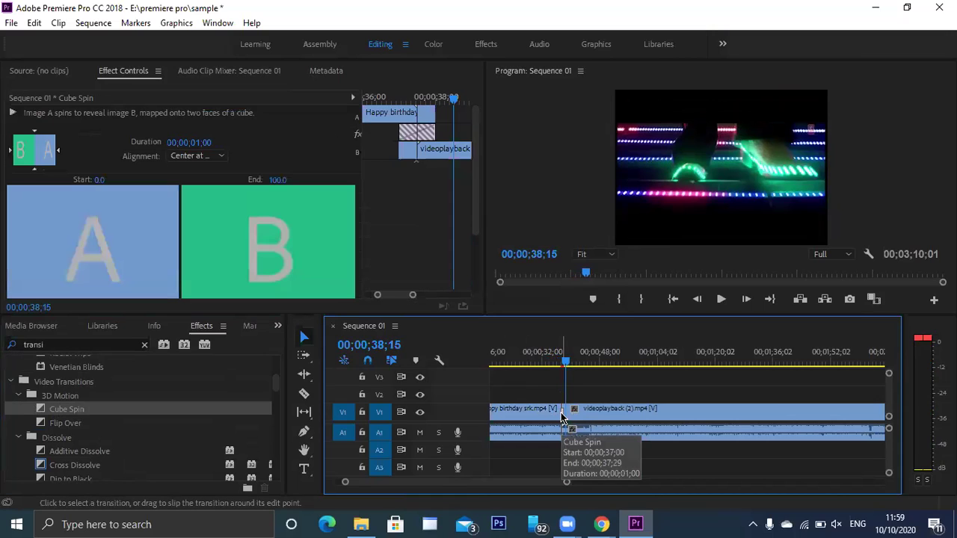
key("Delete")
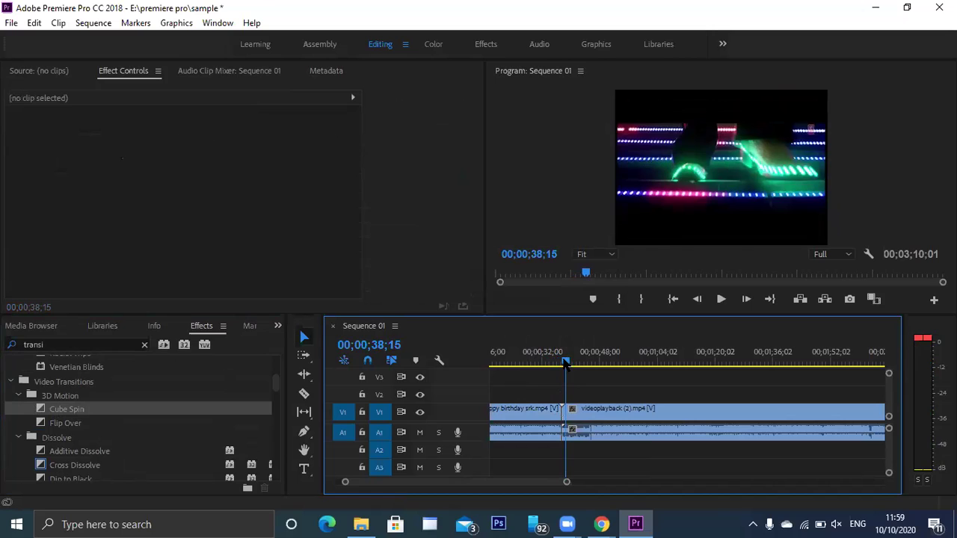
left_click_drag(565, 364, 559, 365)
key("space")
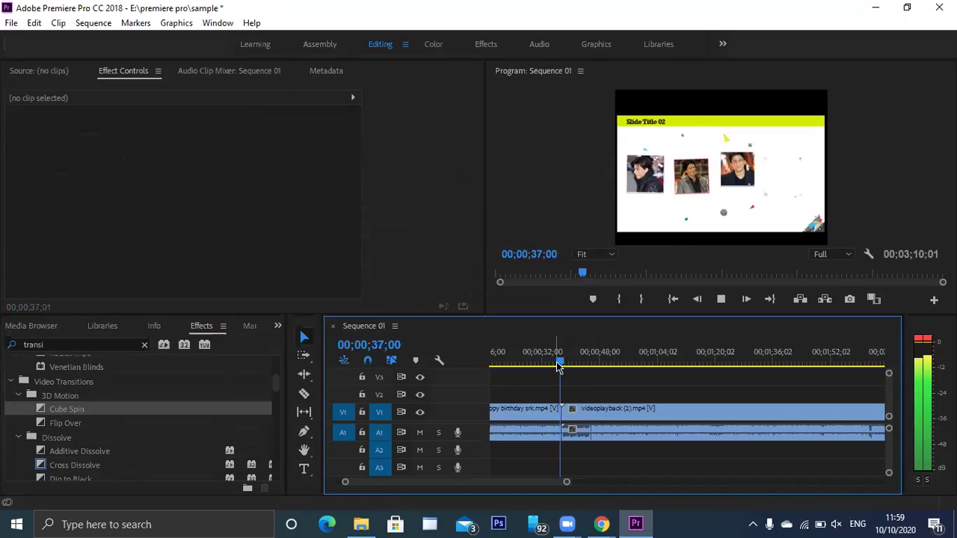
key("space")
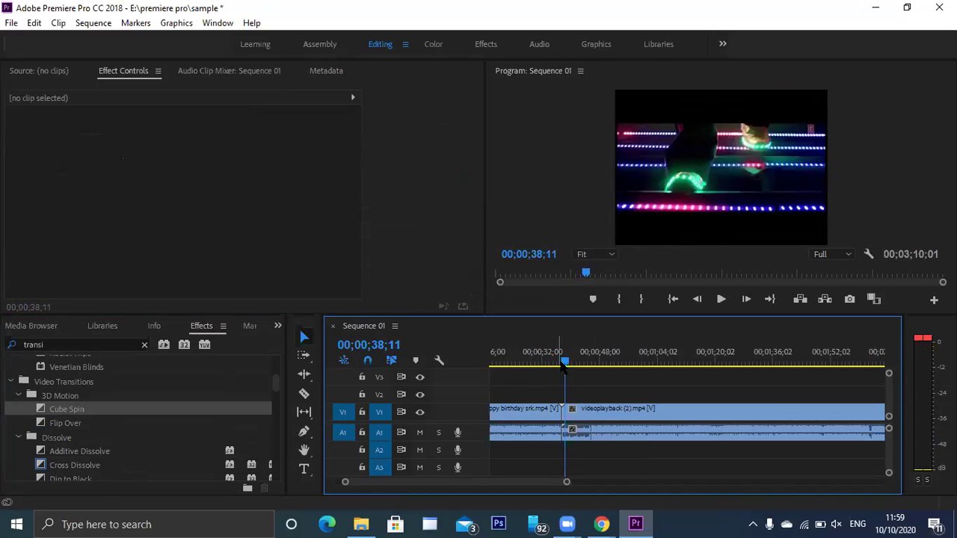
Set the playhead to 00;00;35;00 and apply the Flip Over transition at the cut between the two V1 clips, accepting repeated frames
left_click_drag(564, 365, 553, 366)
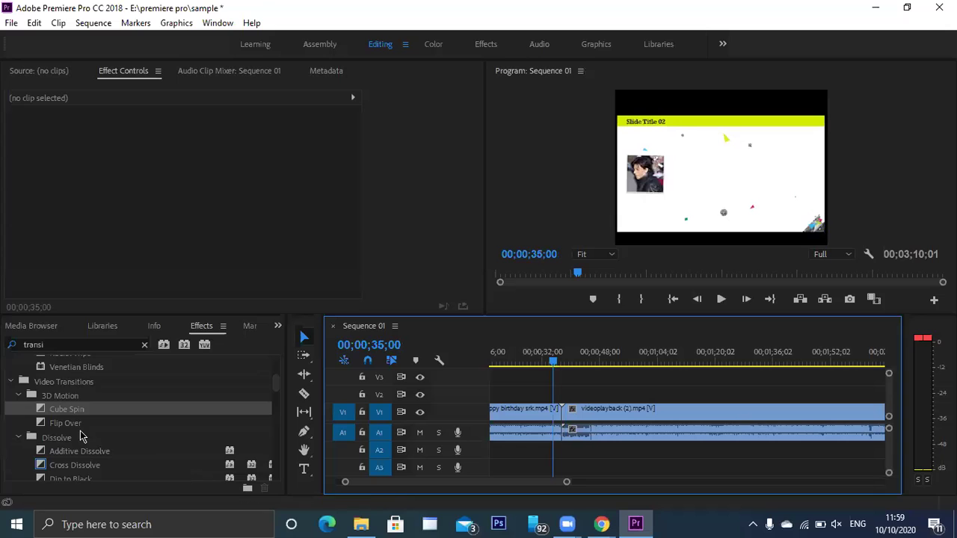
left_click_drag(73, 424, 571, 417)
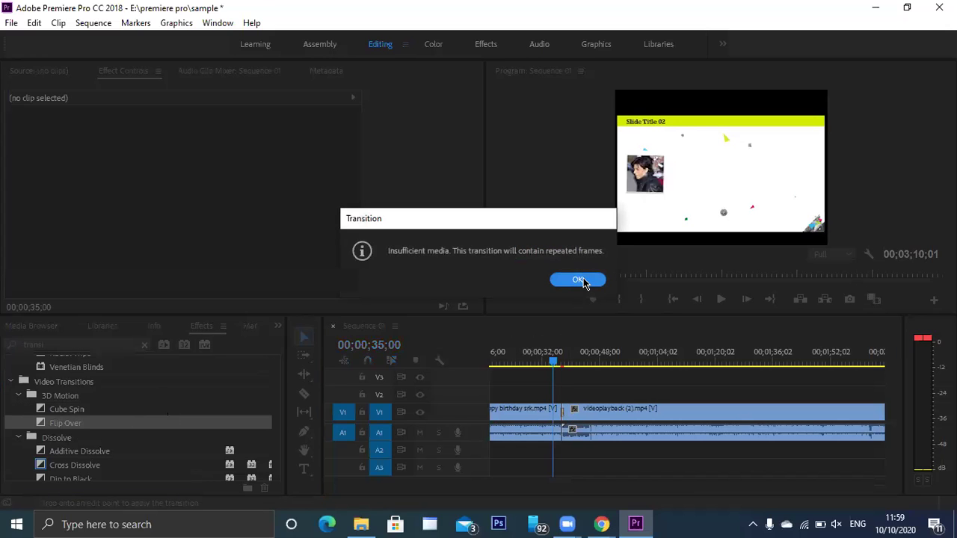
left_click(583, 281)
Play the sequence through the Flip Over transition to 00;00;38;21 and assign the V1 source patch to track V3
key("space")
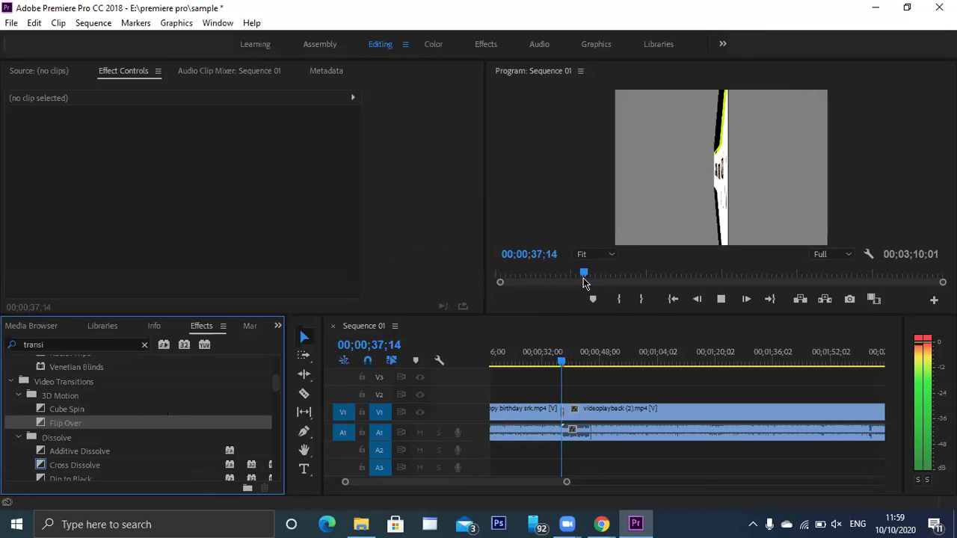
key("space")
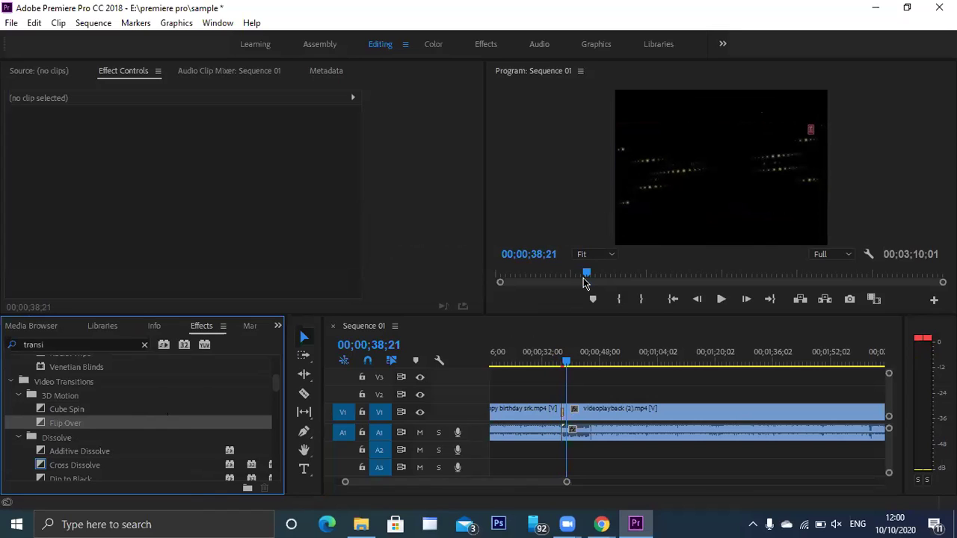
left_click(351, 377)
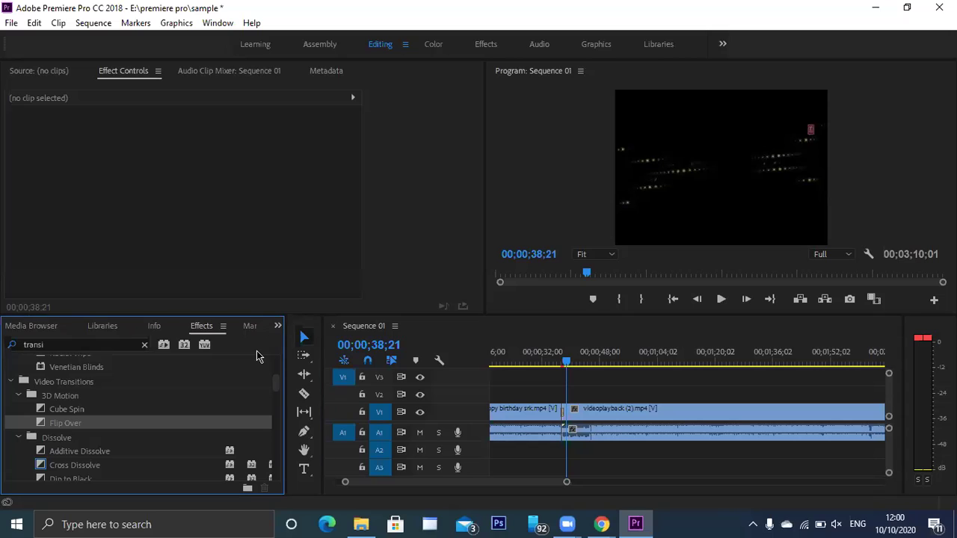
Search the effects for "transition", collapse the Audio Transitions and video effect Transition groups, and look through the 3D Motion and Dissolve transitions
left_click(39, 326)
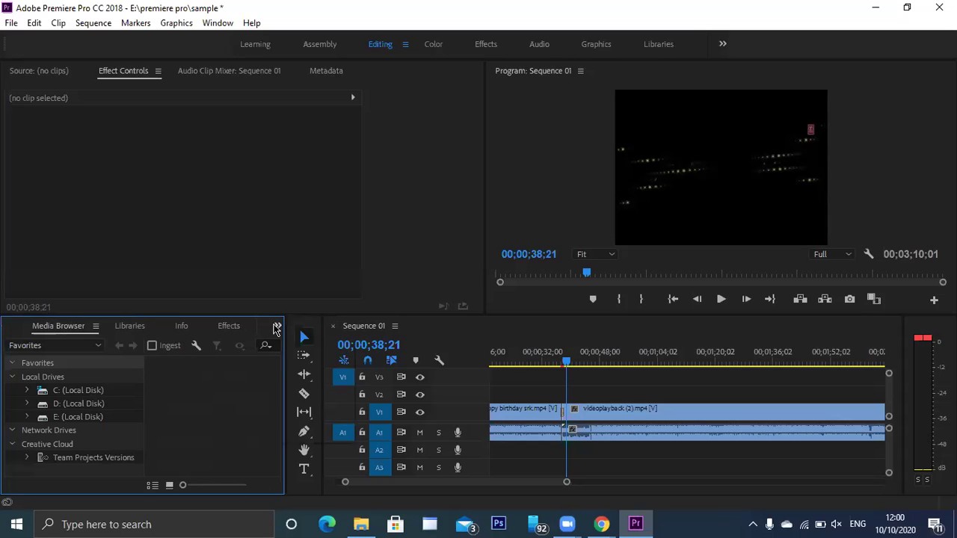
left_click(275, 327)
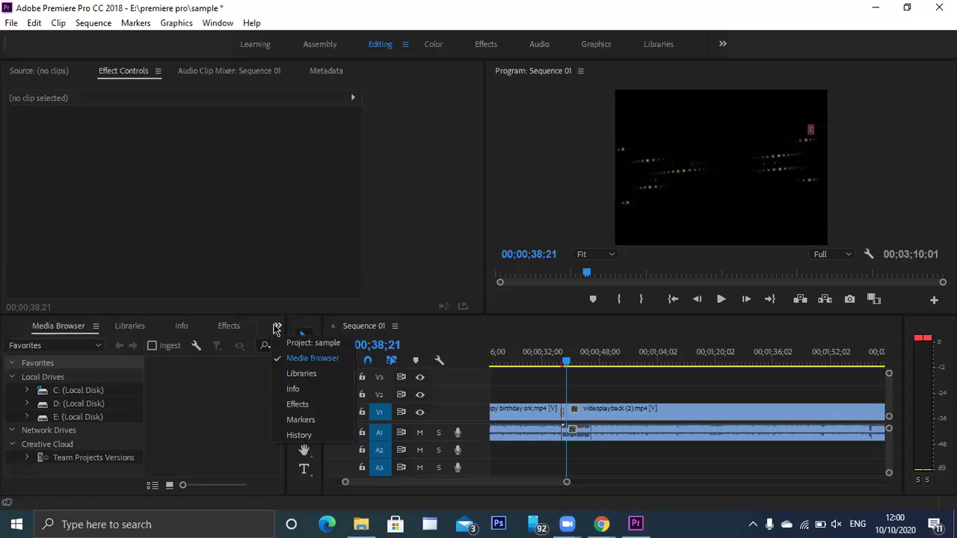
left_click(297, 404)
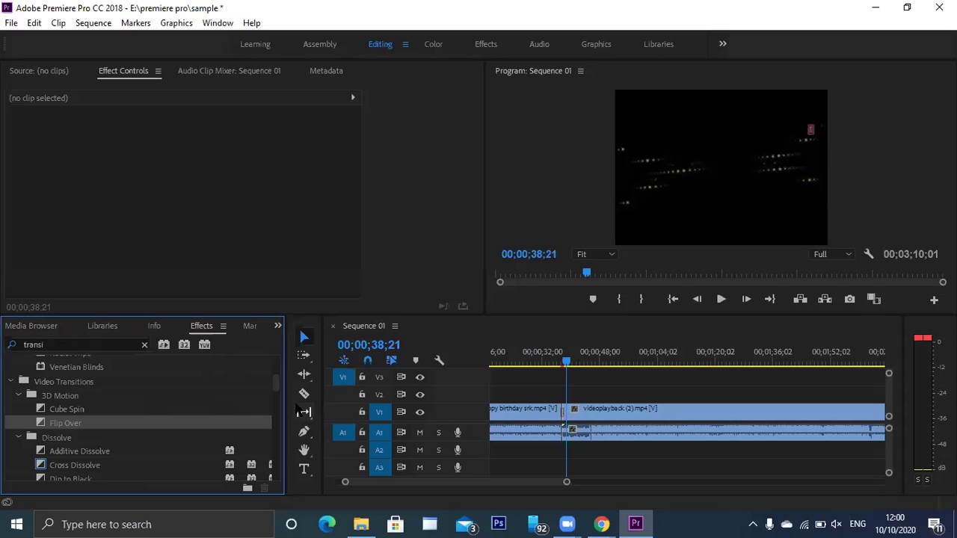
left_click(60, 344)
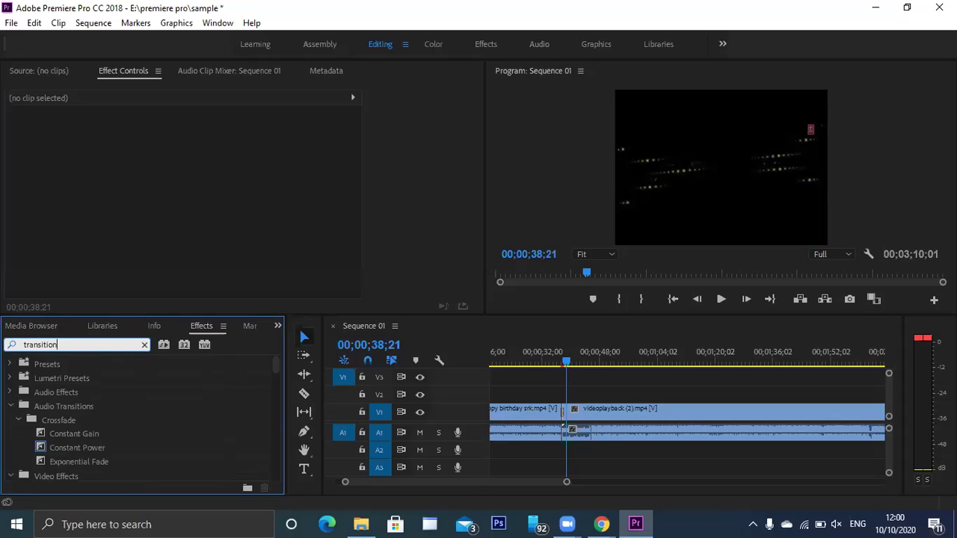
left_click(12, 408)
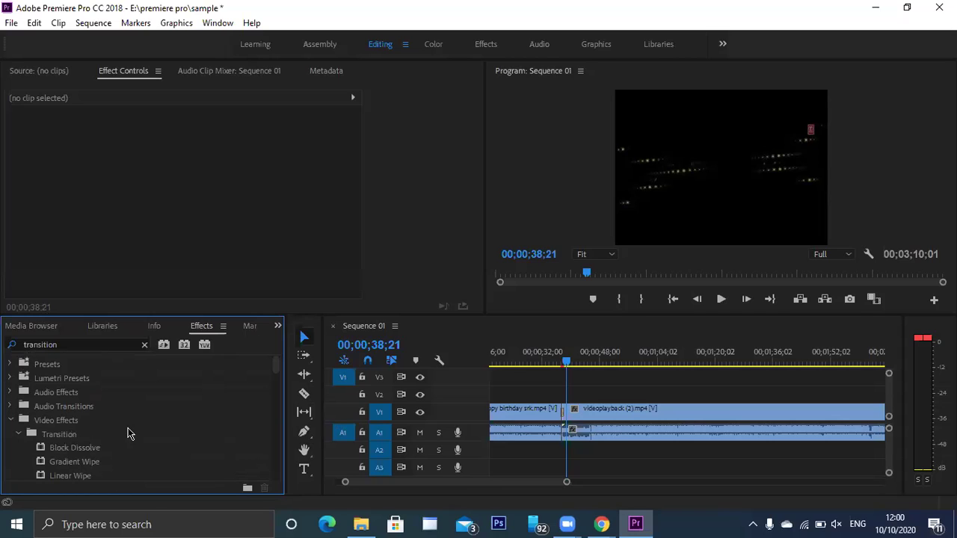
left_click(19, 434)
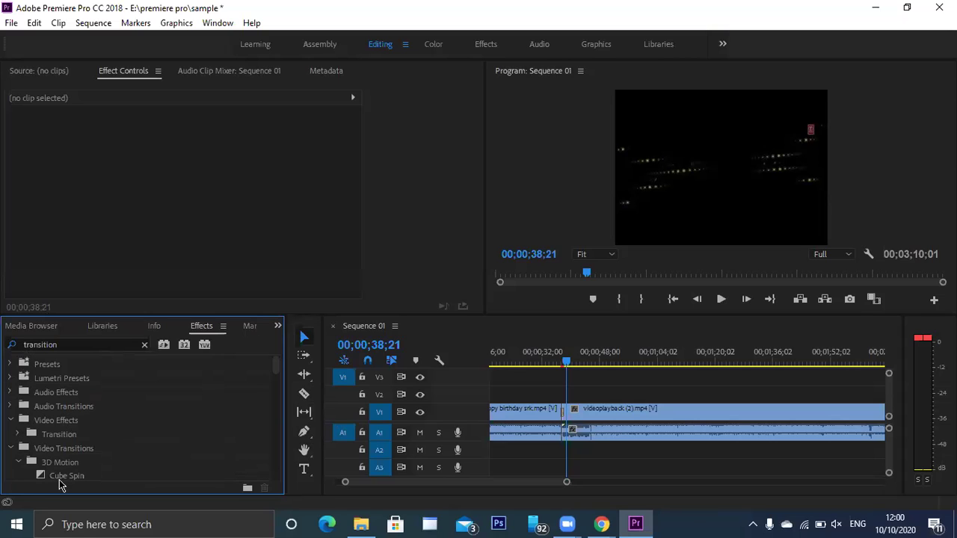
scroll(277, 378, "down", 5)
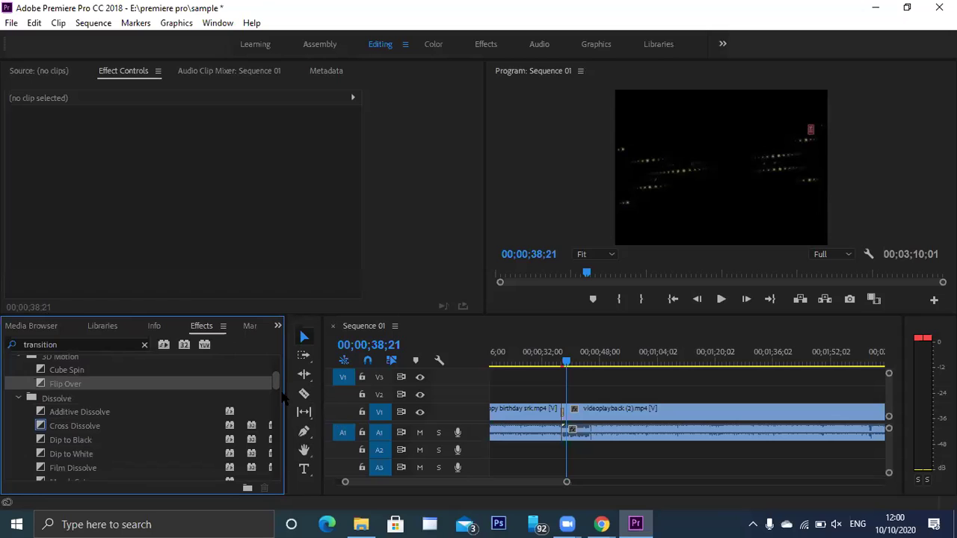
Apply the Page Peel transition at the cut between the two V1 clips, accepting repeated frames
scroll(281, 393, "down", 4)
scroll(279, 407, "up", 5)
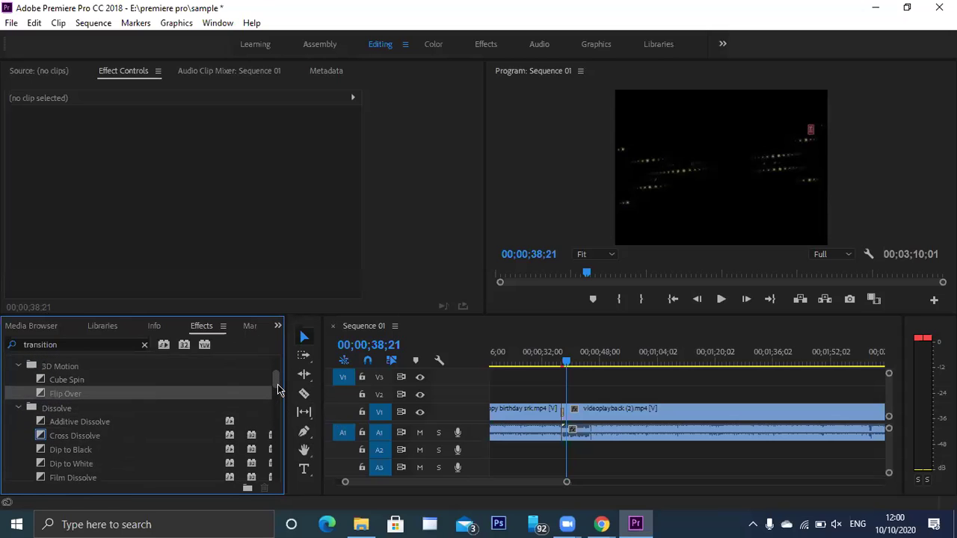
scroll(277, 388, "up", 1)
scroll(278, 386, "down", 2)
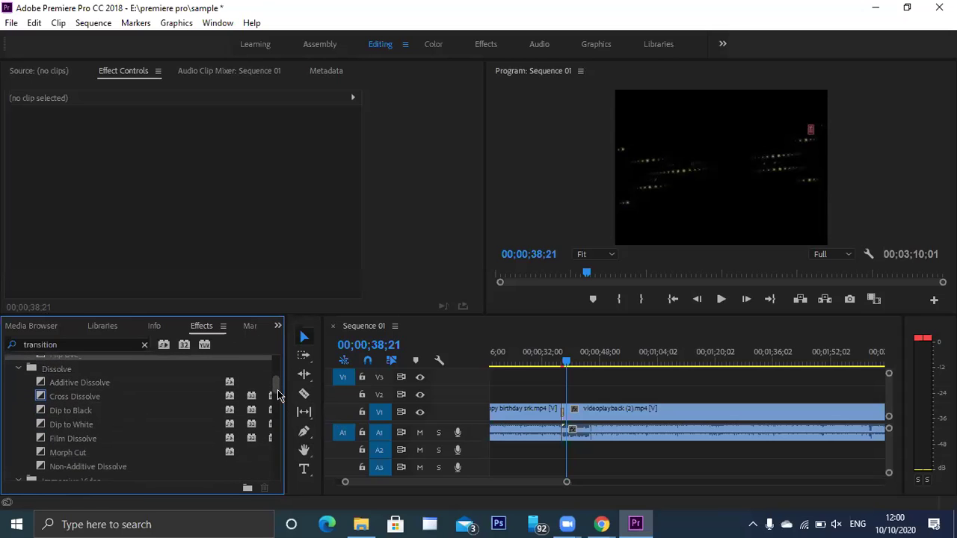
left_click_drag(277, 394, 281, 428)
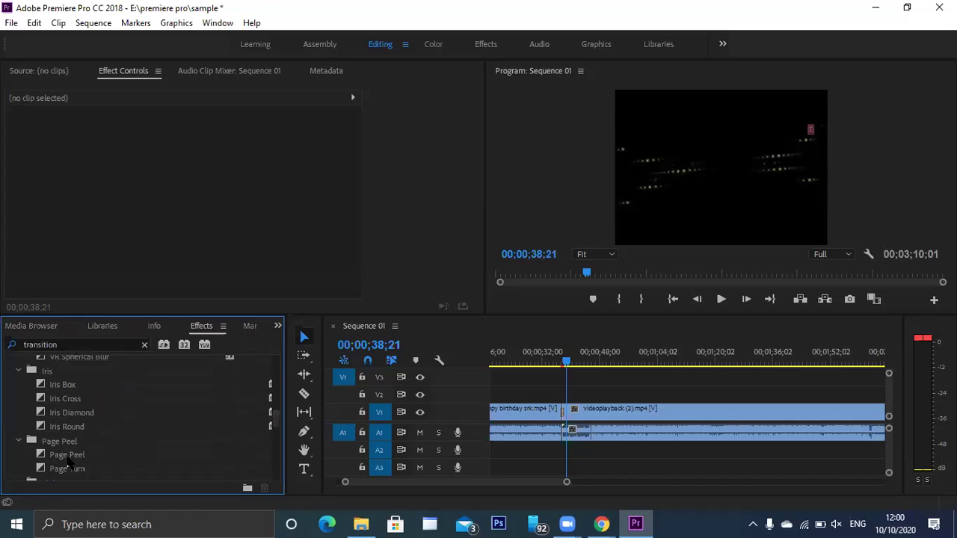
left_click_drag(68, 457, 559, 415)
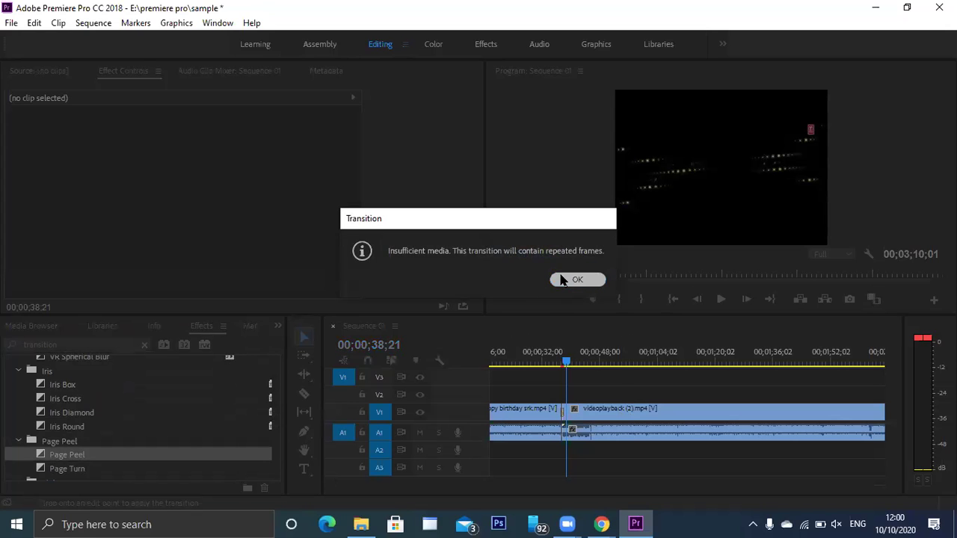
left_click(577, 279)
Play the sequence through the Page Peel transition, starting from about 00;00;36;17
left_click_drag(566, 364, 559, 368)
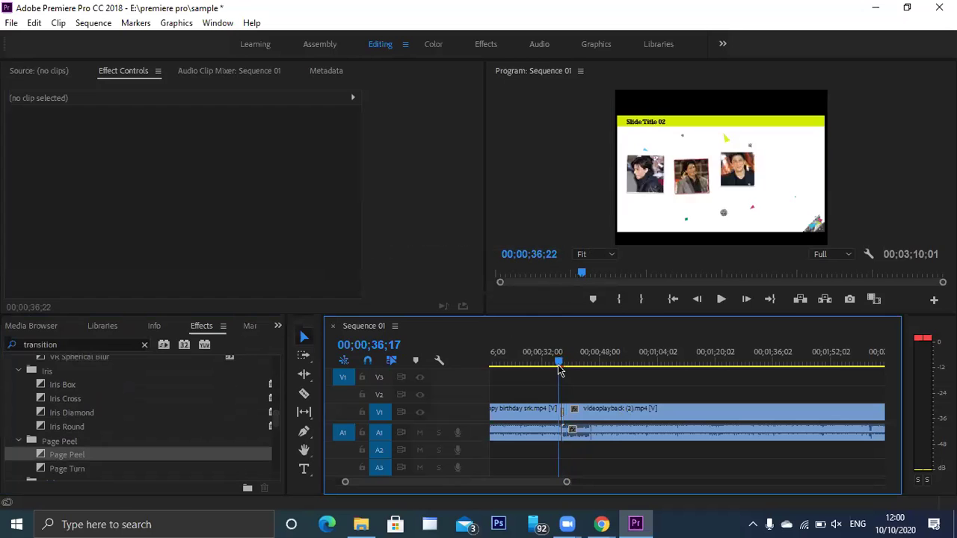
key("space")
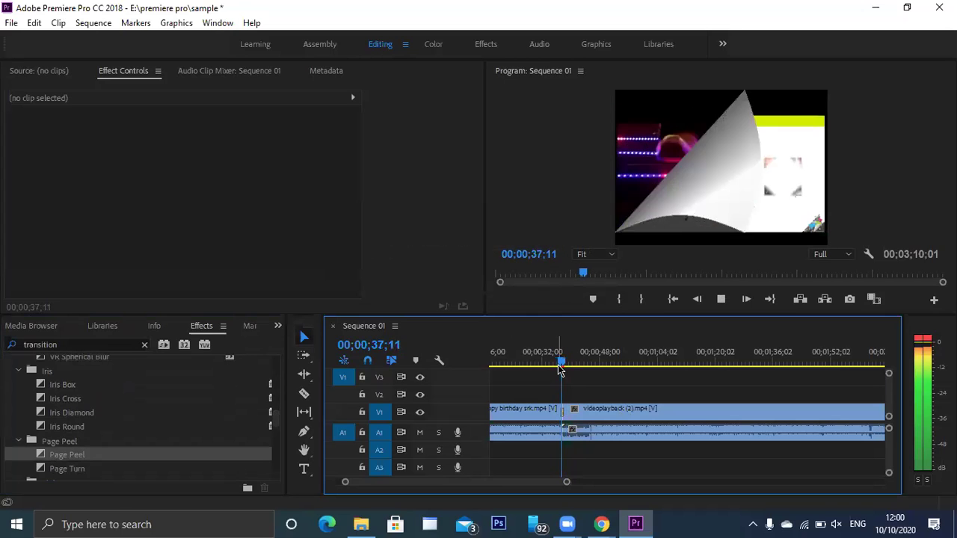
key("space")
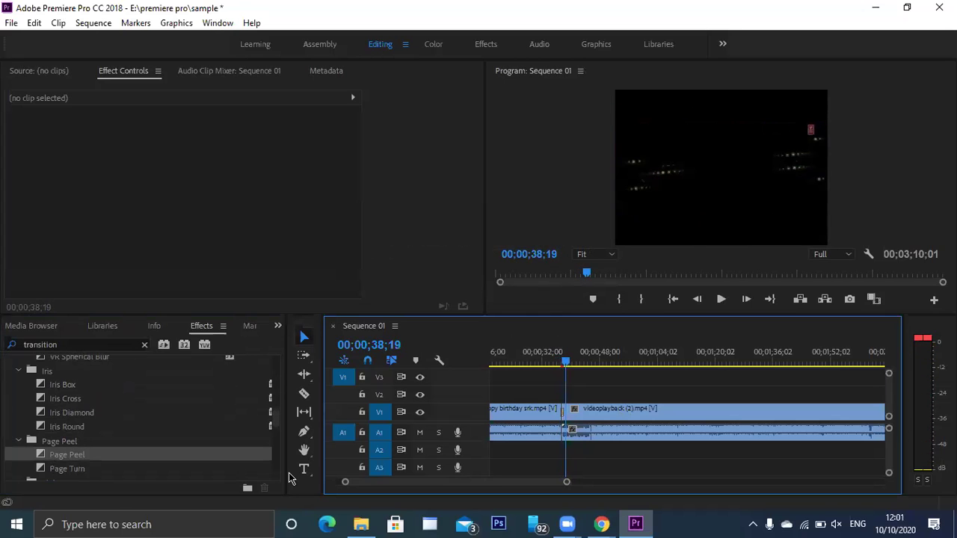
Replace the transition at the V1 cut with Page Turn and play it back from shortly before the cut
left_click_drag(114, 469, 565, 417)
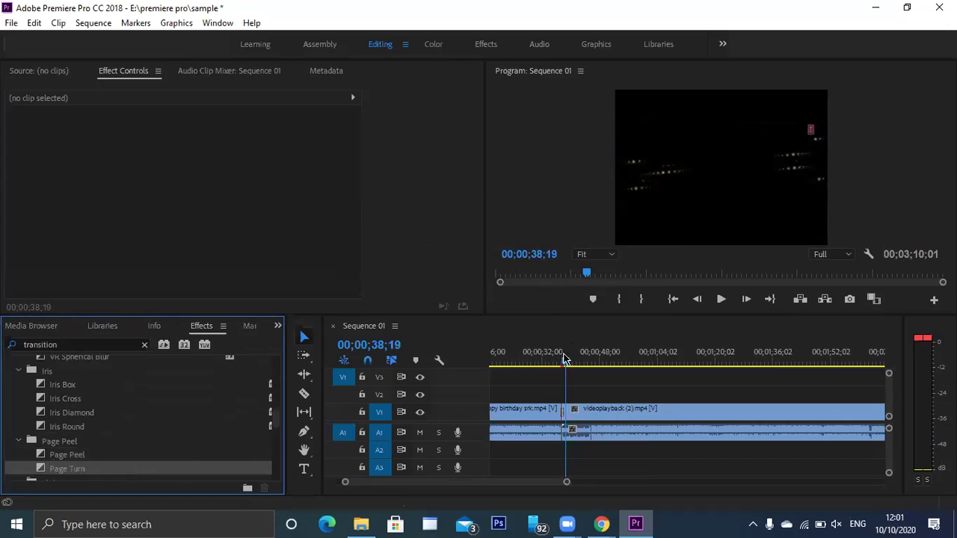
mouse_move(566, 364)
left_mouse_down()
mouse_move(540, 365)
mouse_move(549, 370)
left_mouse_up()
key("space")
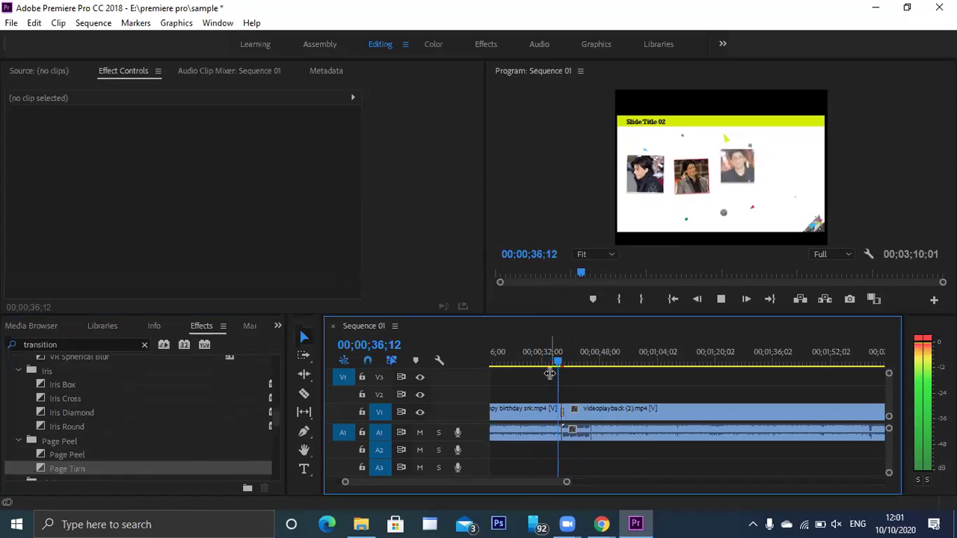
key("space")
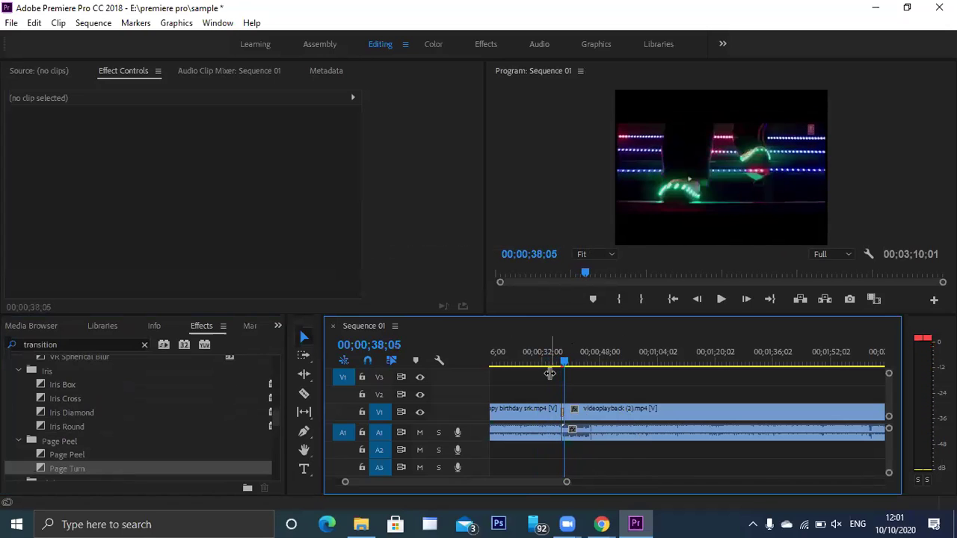
Place the playhead at the end of the last V1 clip, at 00;03;10;04
left_click_drag(276, 424, 277, 447)
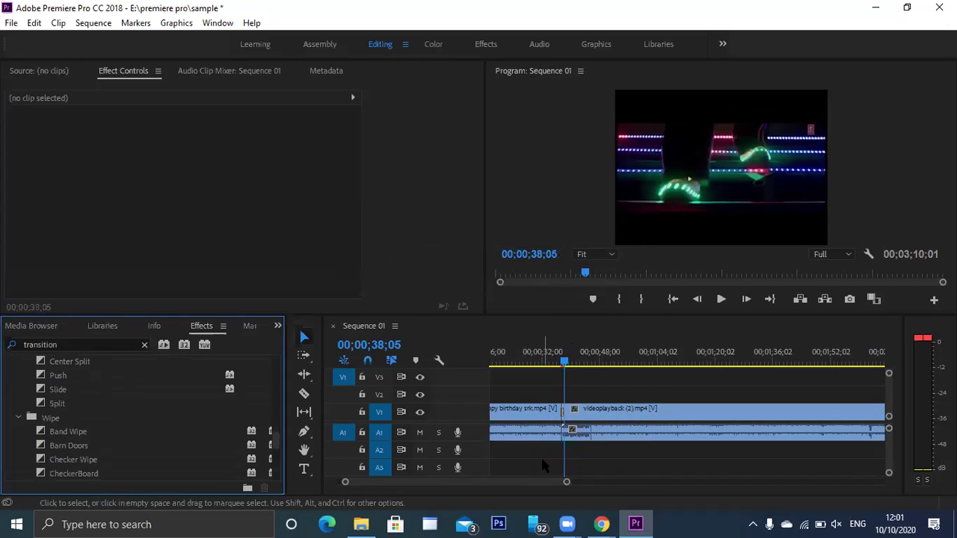
left_click(601, 482)
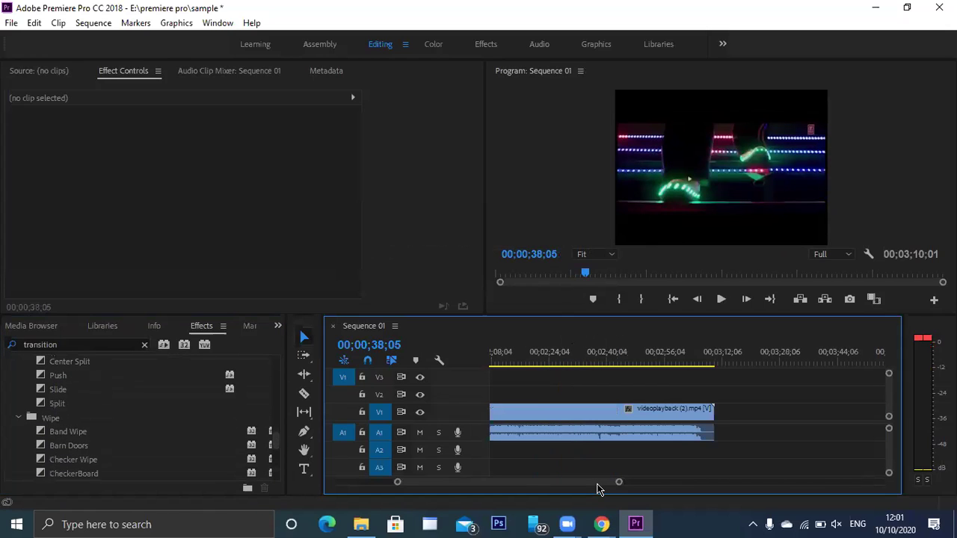
left_click(642, 482)
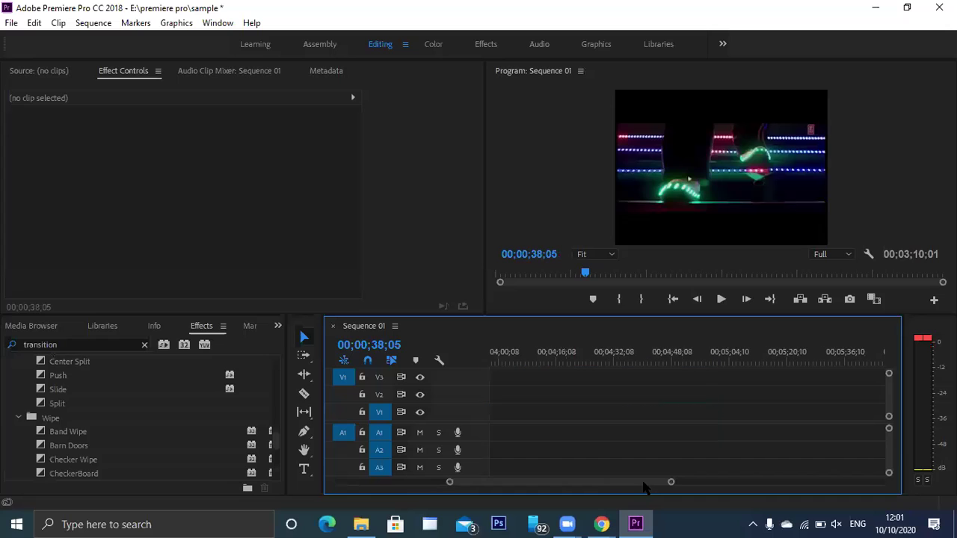
left_click_drag(624, 488, 591, 485)
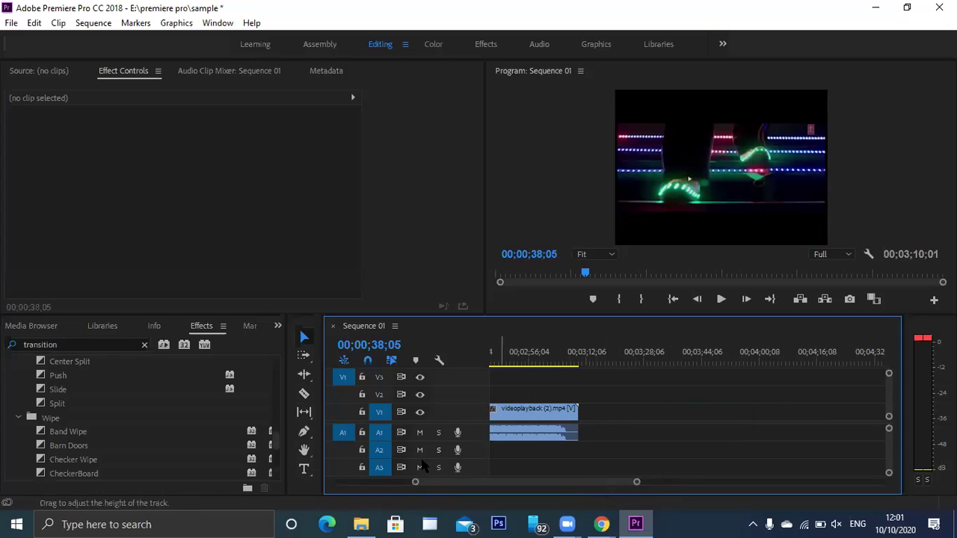
left_click(303, 473)
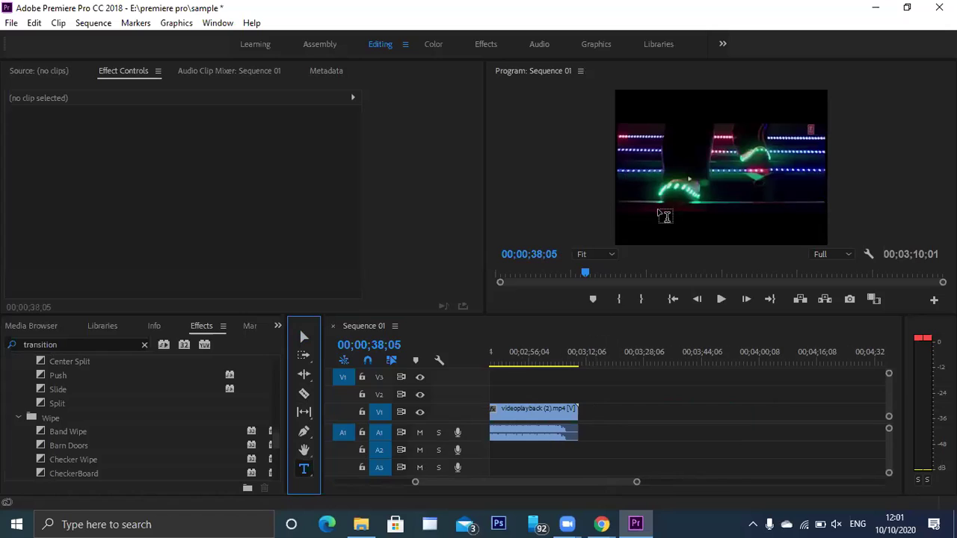
left_click(576, 360)
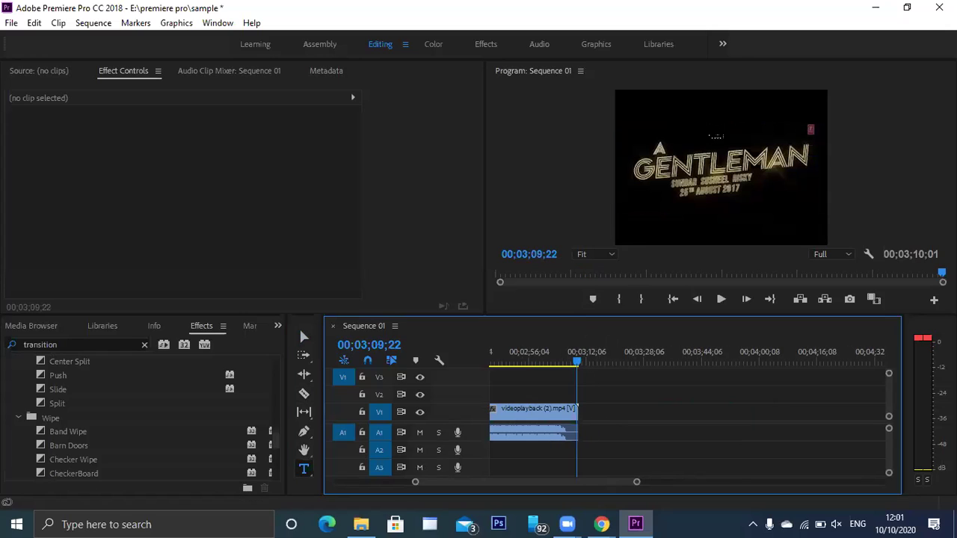
left_click_drag(580, 363, 579, 363)
Add a text graphic in the middle of the frame reading "Made by", "SYBMM" and "Class" on three lines
left_click(305, 471)
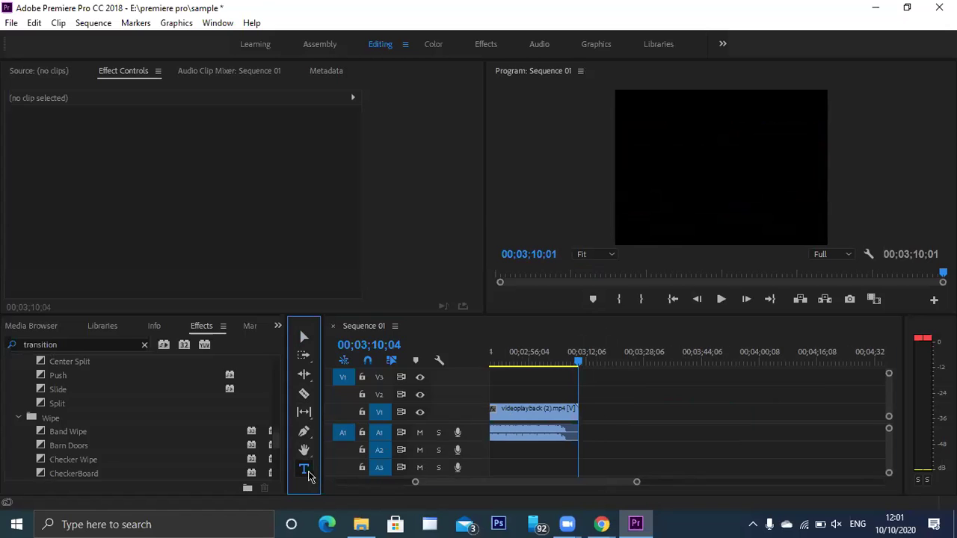
left_click(675, 154)
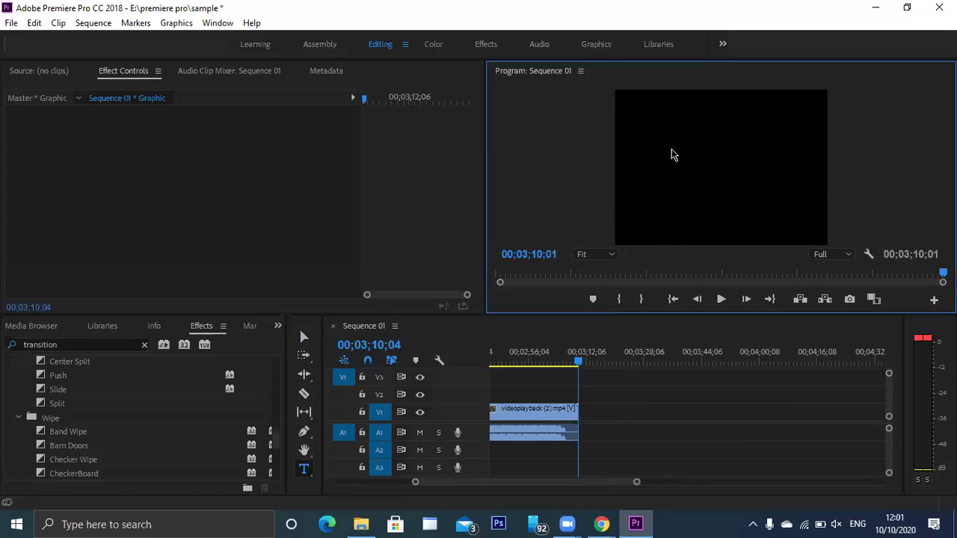
type("Made by")
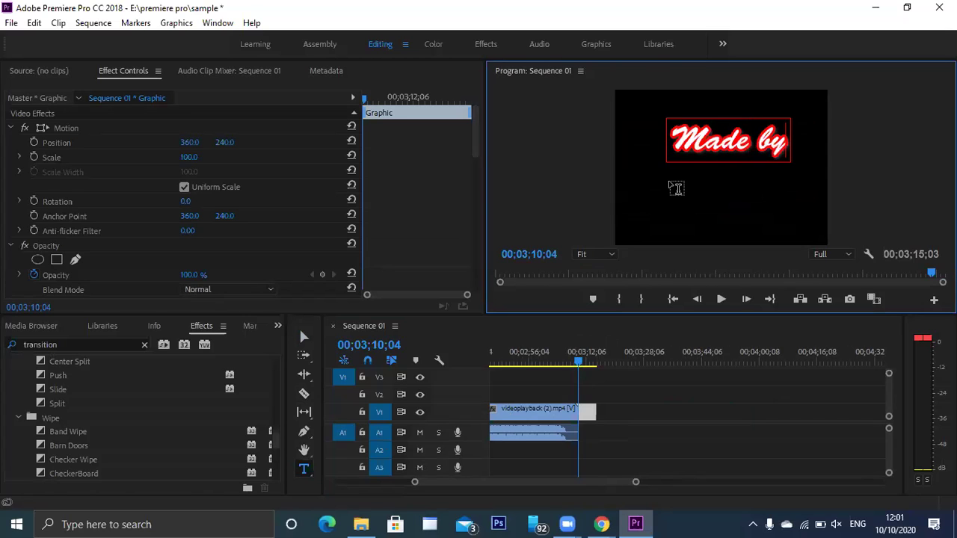
key("Return")
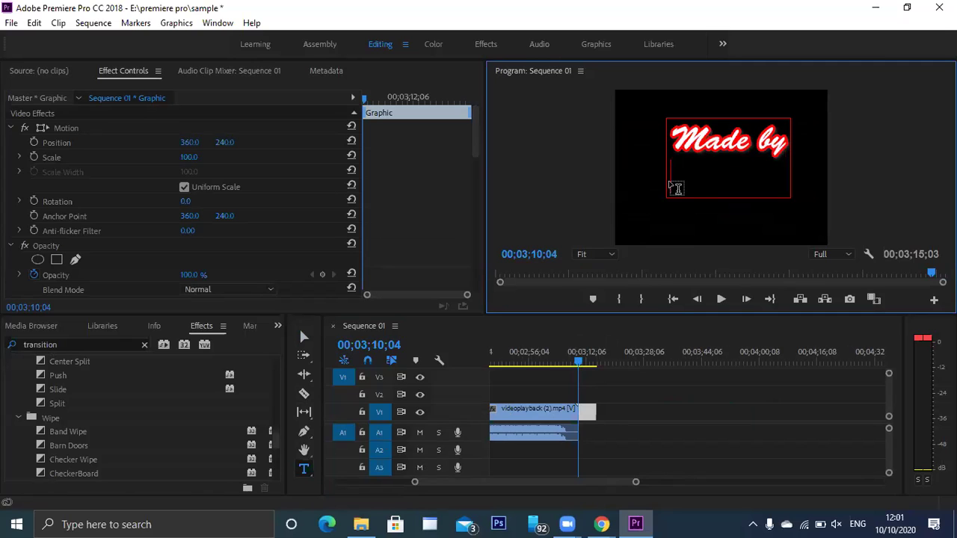
type("SYBMM")
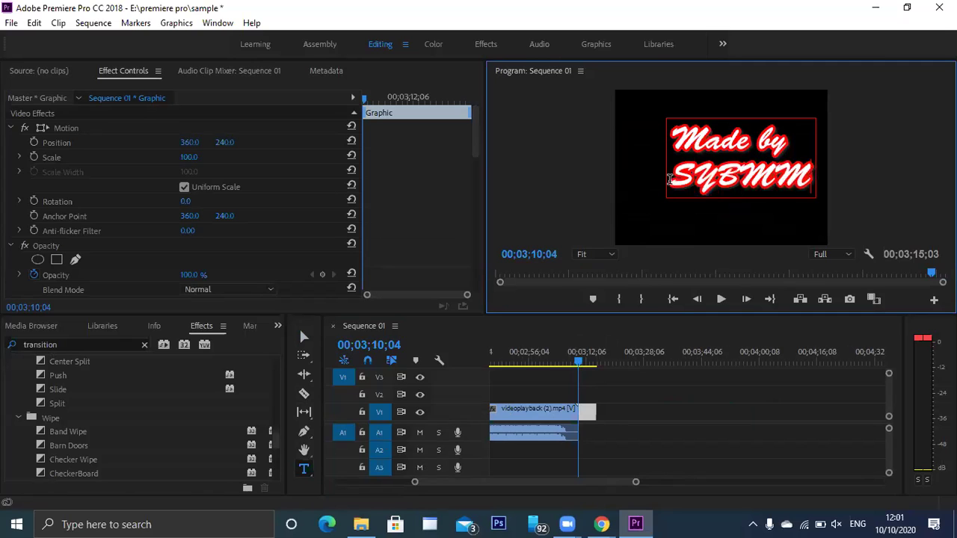
key("Return")
type("Class")
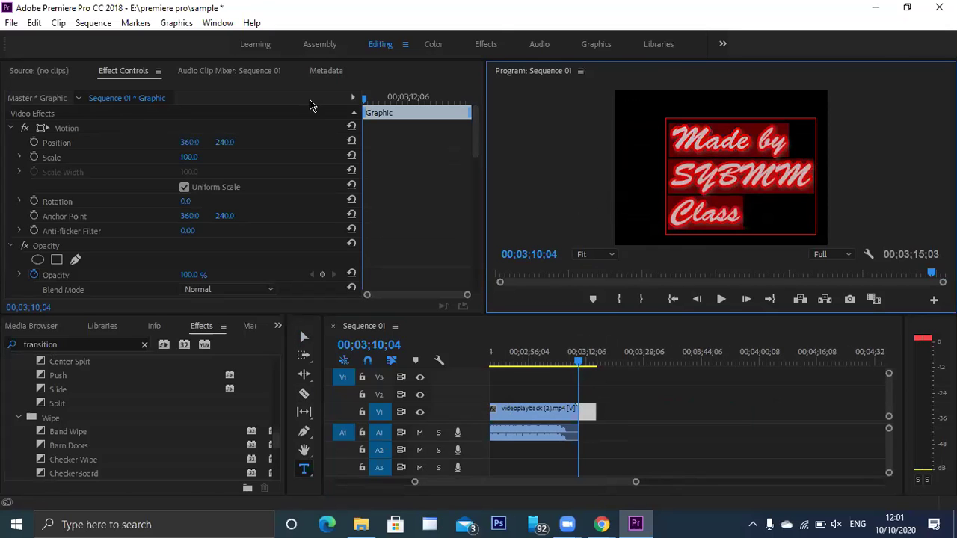
Set the closing text's font size to 72 and its font to Castellar
left_click(478, 130)
left_click_drag(478, 131, 478, 187)
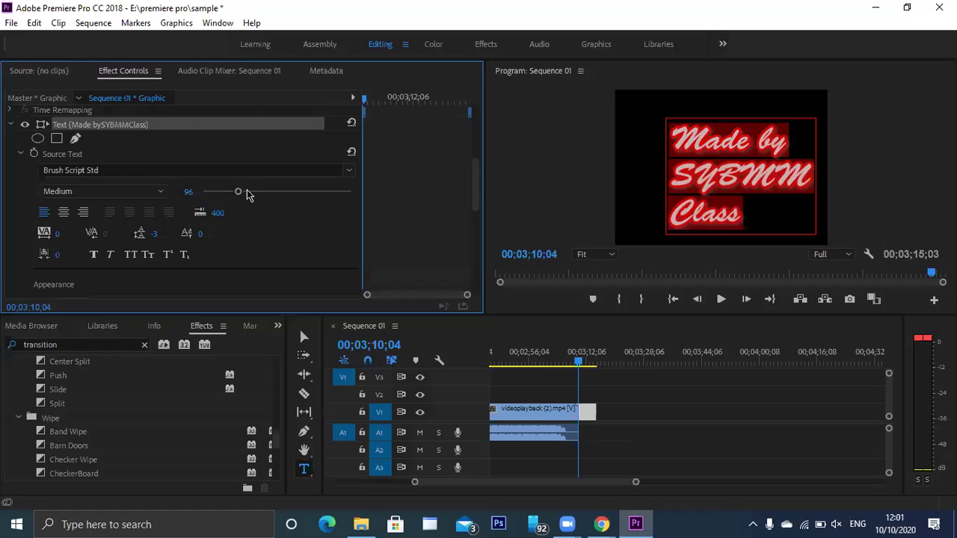
left_click_drag(237, 192, 229, 193)
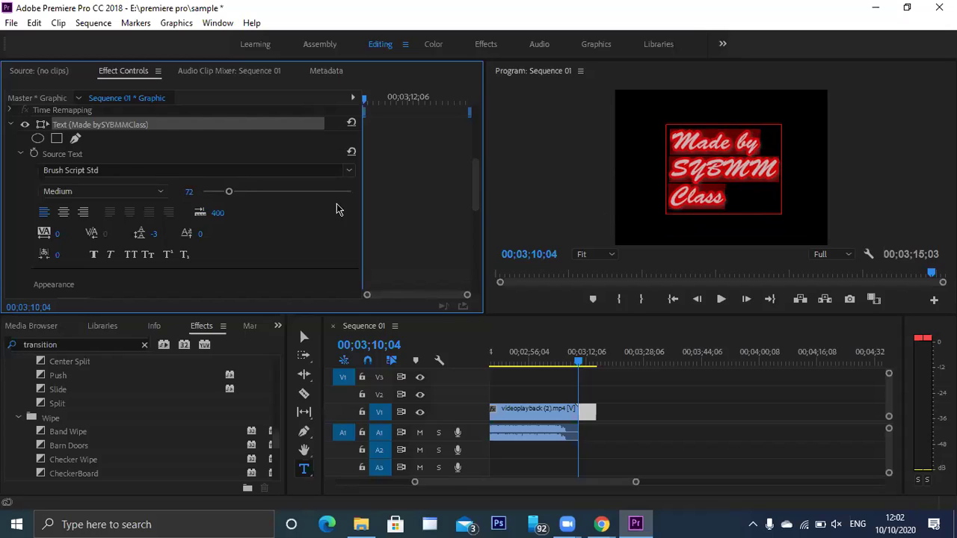
left_click(143, 190)
left_click(142, 190)
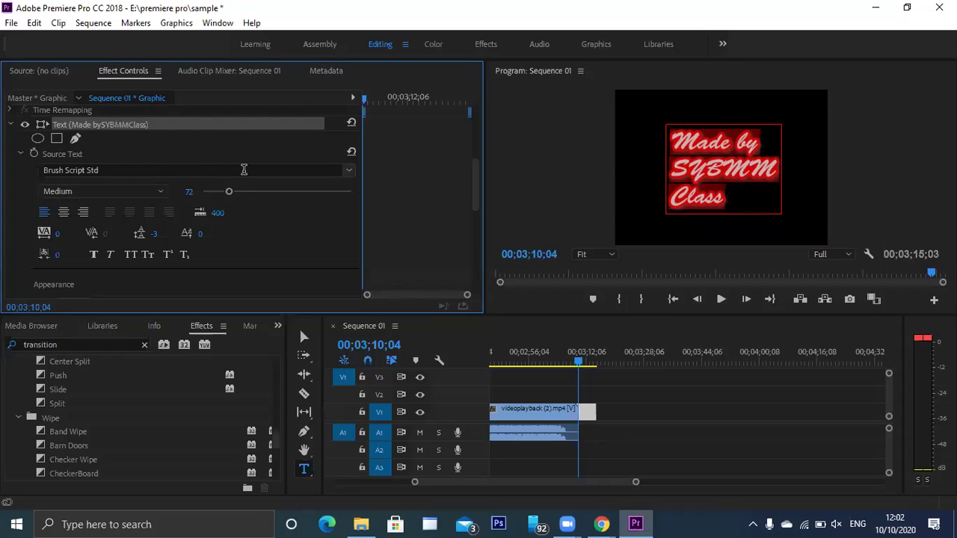
left_click(350, 172)
left_click(229, 339)
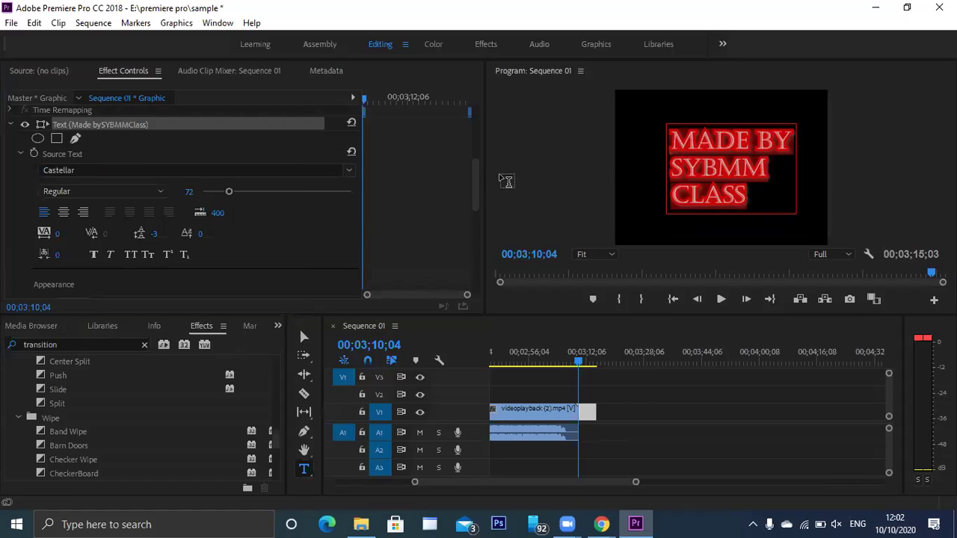
Set the closing text's fill to yellow FFF000 and turn off its stroke and shadow
left_click(474, 191)
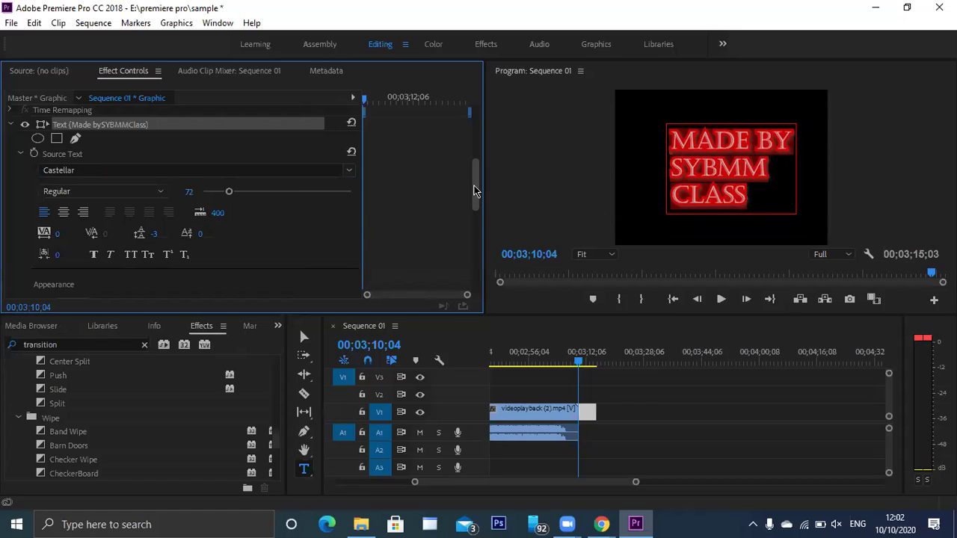
left_click_drag(474, 191, 474, 225)
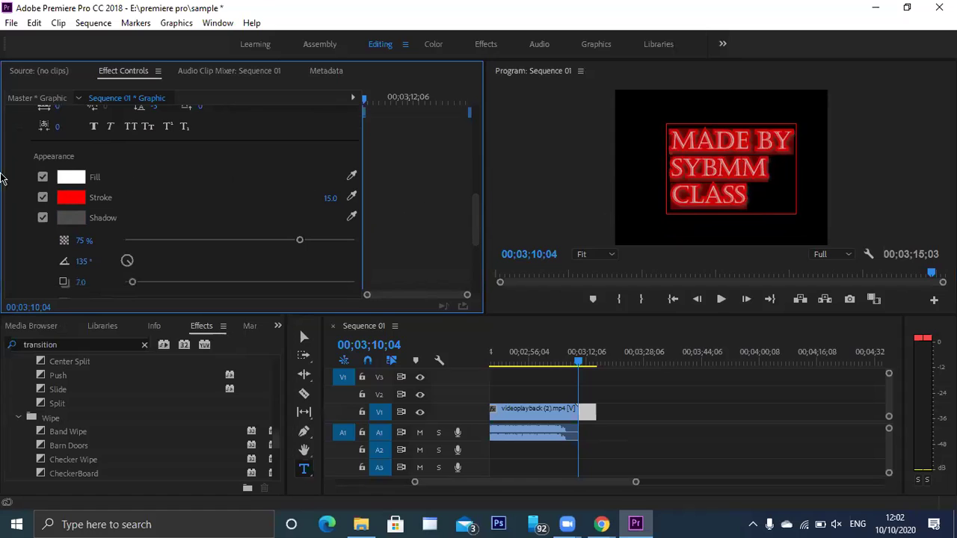
left_click(71, 178)
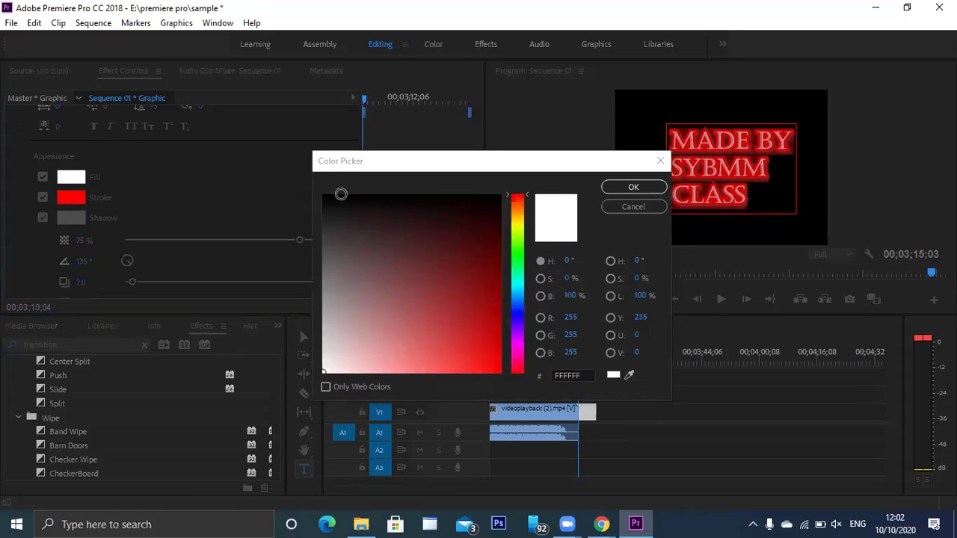
left_click_drag(518, 252, 503, 373)
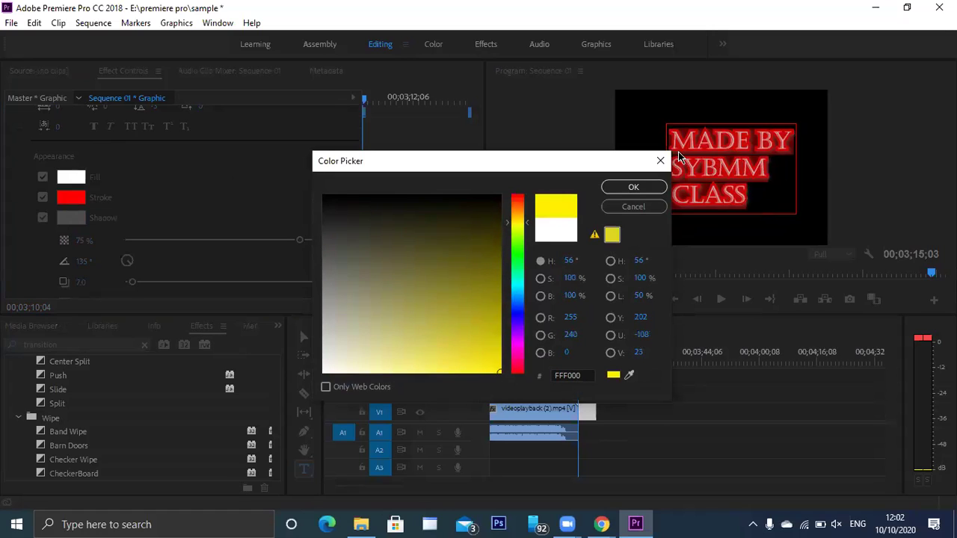
left_click(635, 188)
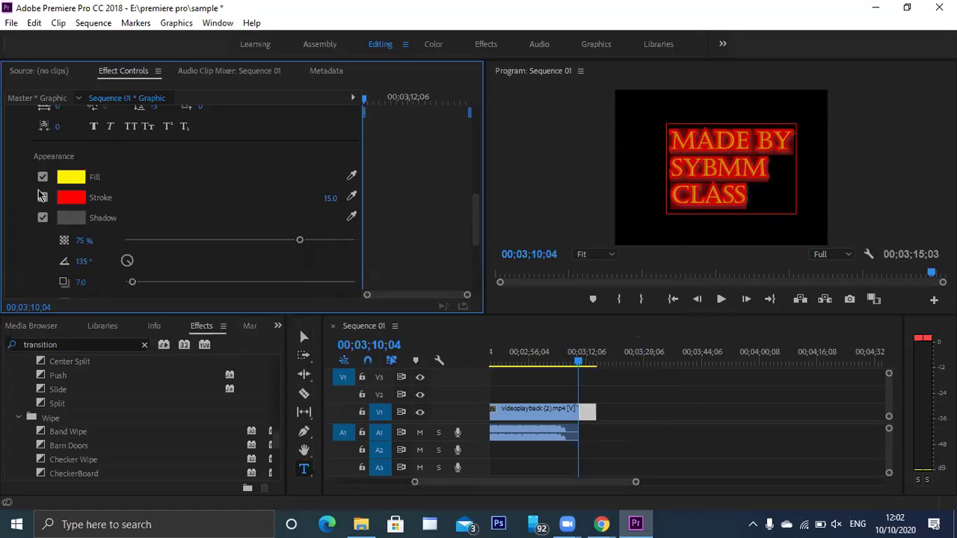
left_click(42, 197)
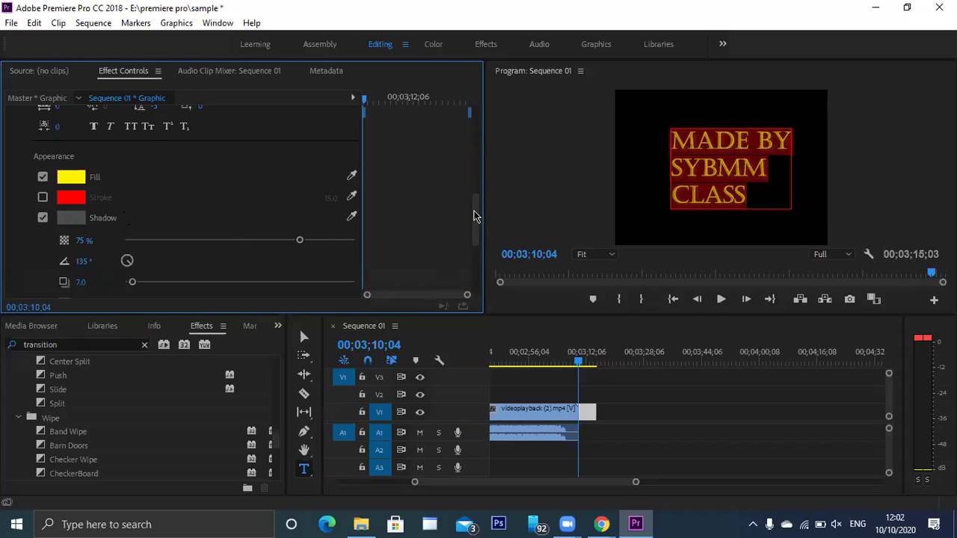
left_click(42, 219)
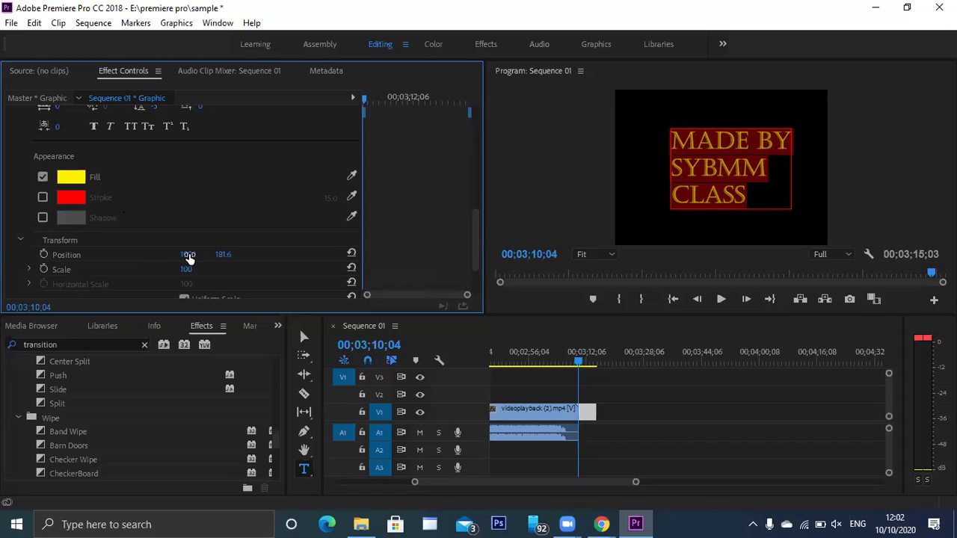
Move the closing text below the visible frame by setting its Transform position to 205.1, 548.6
mouse_move(187, 255)
left_mouse_down()
mouse_move(180, 255)
mouse_move(198, 255)
mouse_move(186, 260)
left_mouse_up()
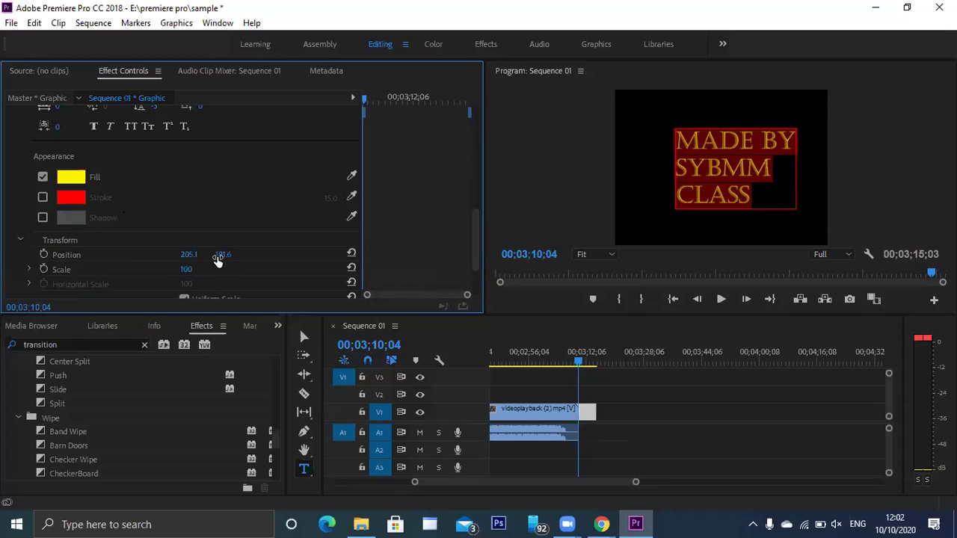
left_click_drag(223, 255, 298, 255)
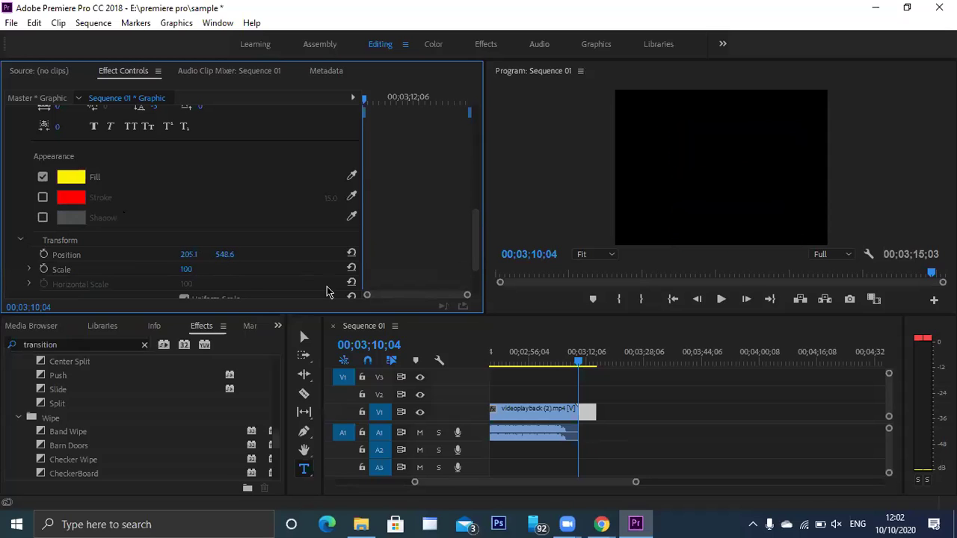
Animate the closing text's Transform position with a keyframe at the graphic's start and one at 00;03;15;01 set to 137.1, -174.4
left_click(45, 255)
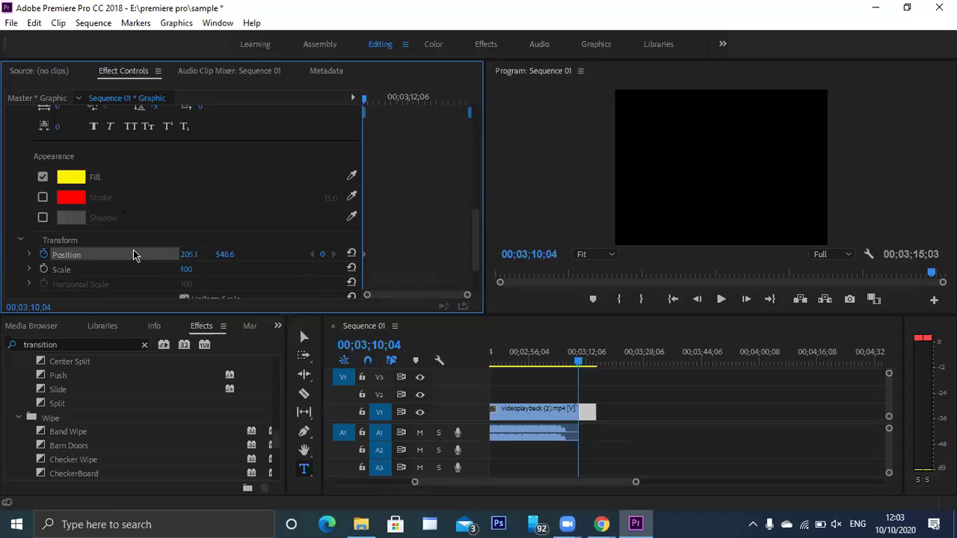
left_click_drag(364, 103, 470, 108)
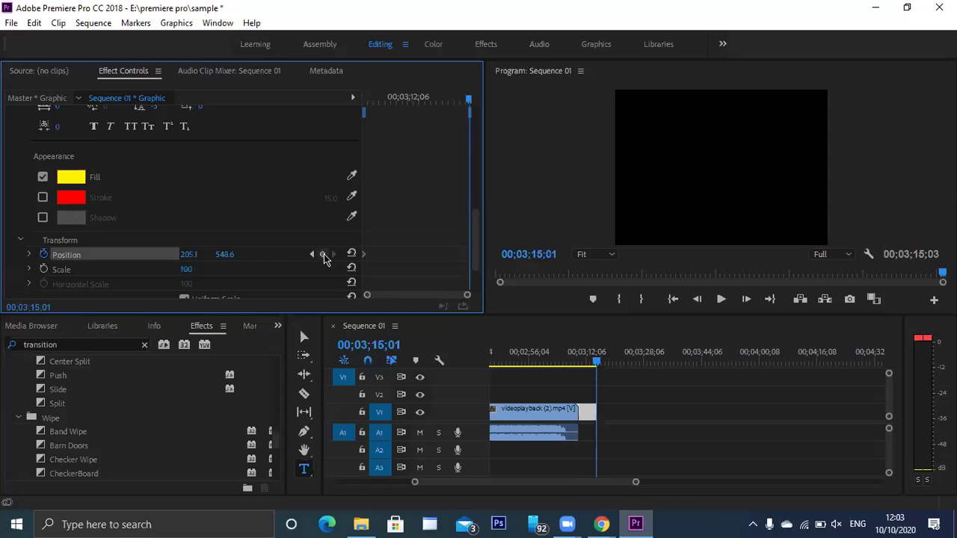
left_click(323, 255)
left_click_drag(224, 254, 78, 254)
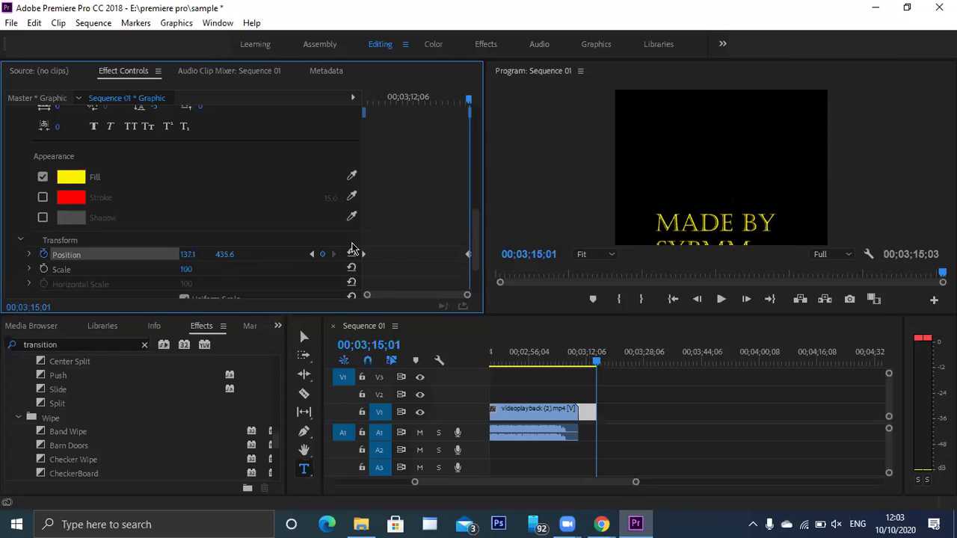
left_click_drag(224, 254, 0, 254)
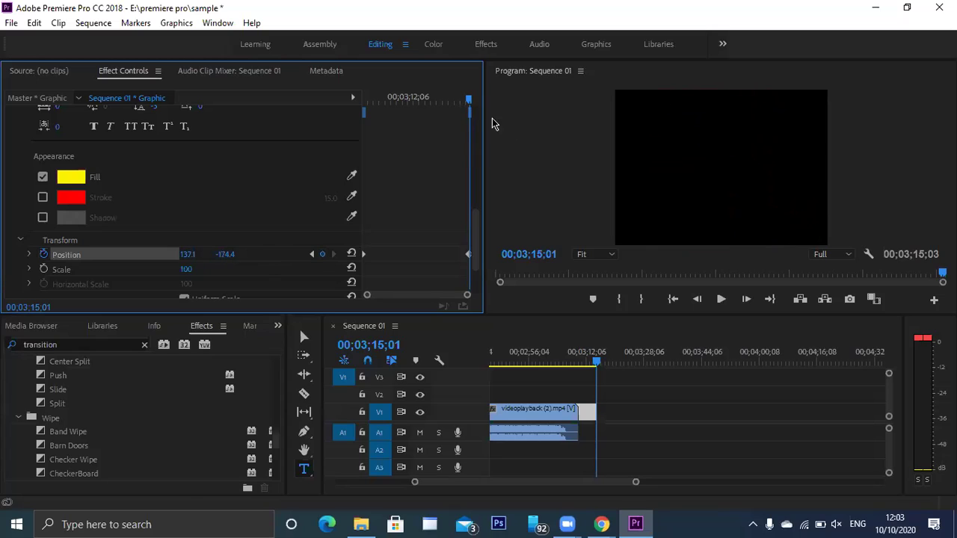
Set the horizontal position of the closing text's starting keyframe to 137 and play the scrolling credit
left_click_drag(468, 101, 362, 143)
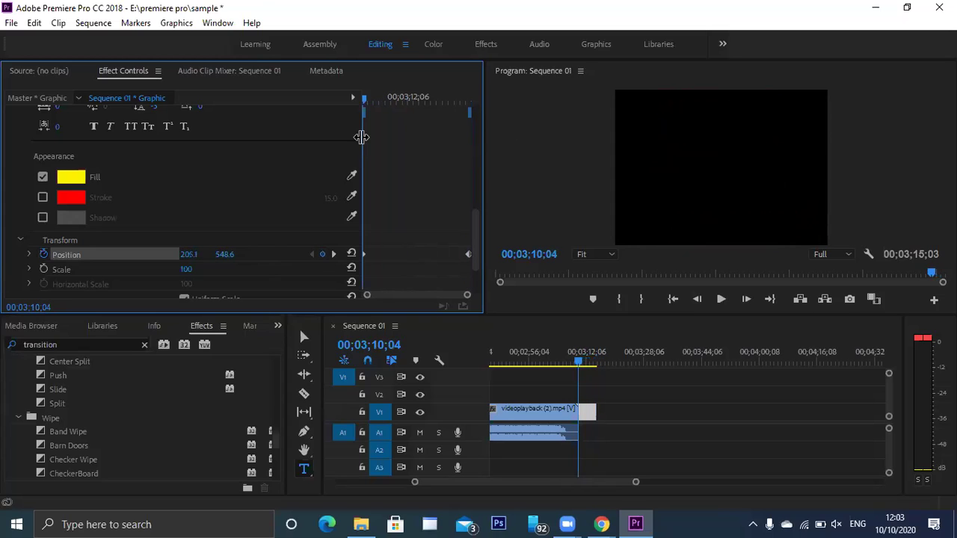
left_click(224, 254)
key("Escape")
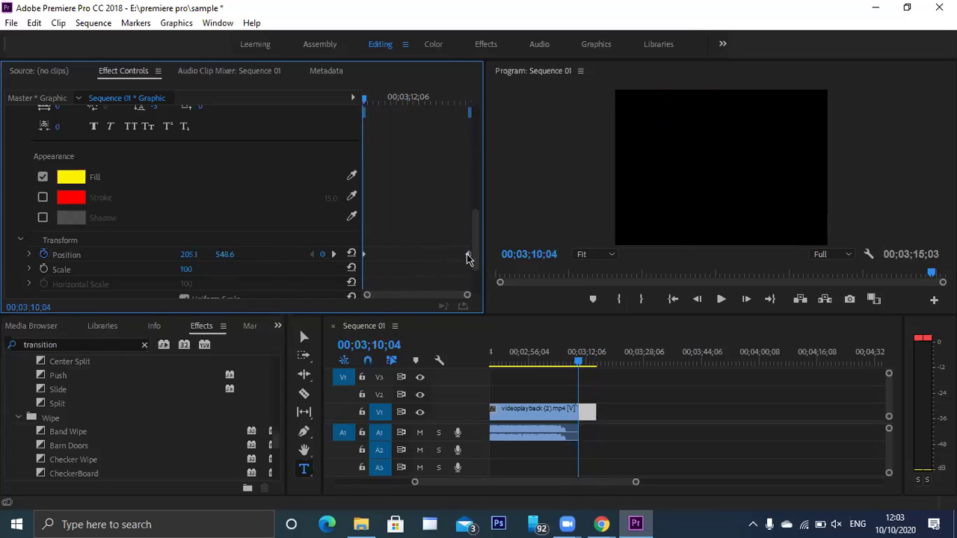
left_click_drag(367, 102, 471, 122)
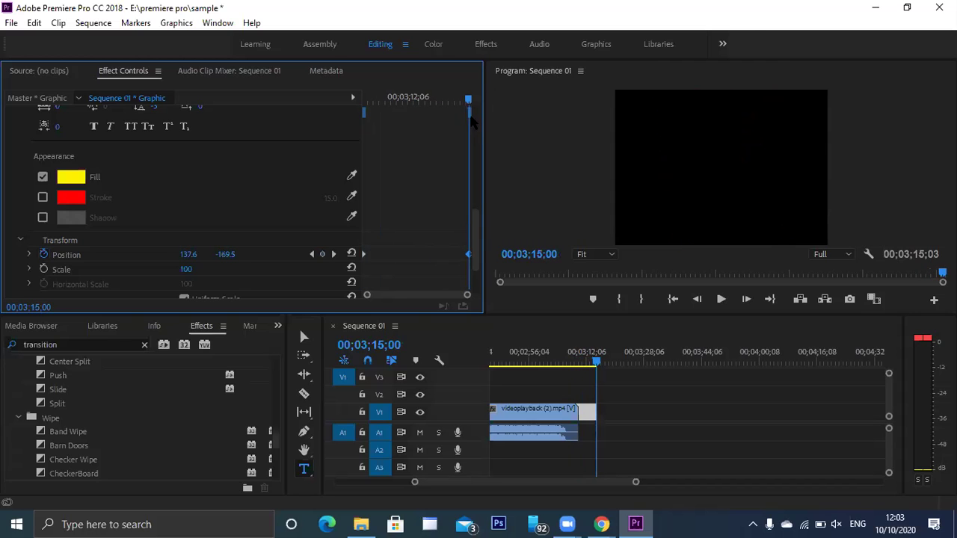
left_click_drag(362, 132, 349, 135)
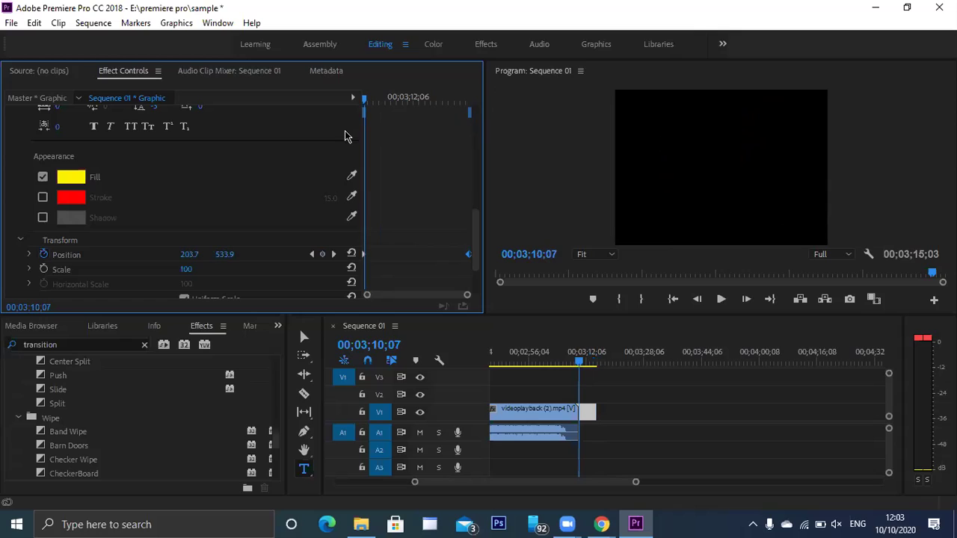
left_click(189, 255)
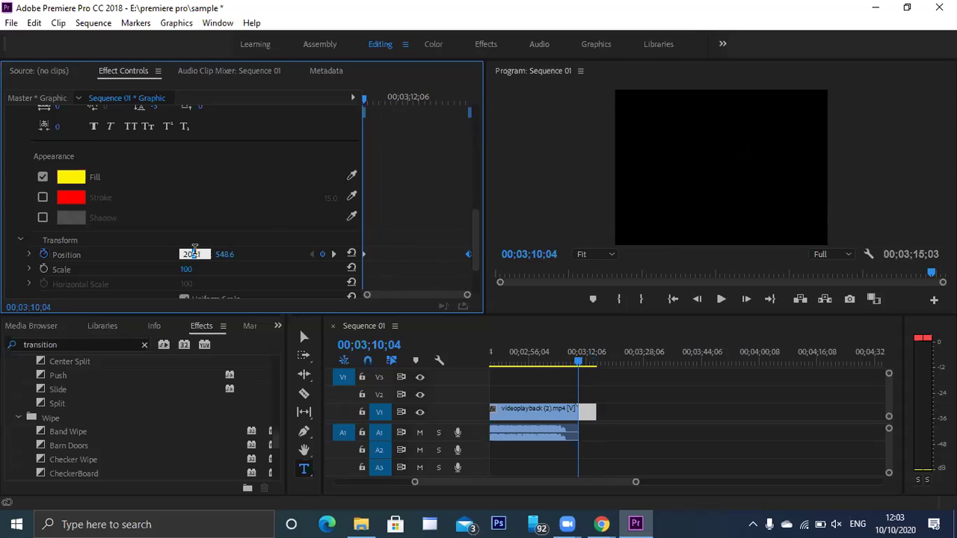
type("137")
key("Return")
key("space")
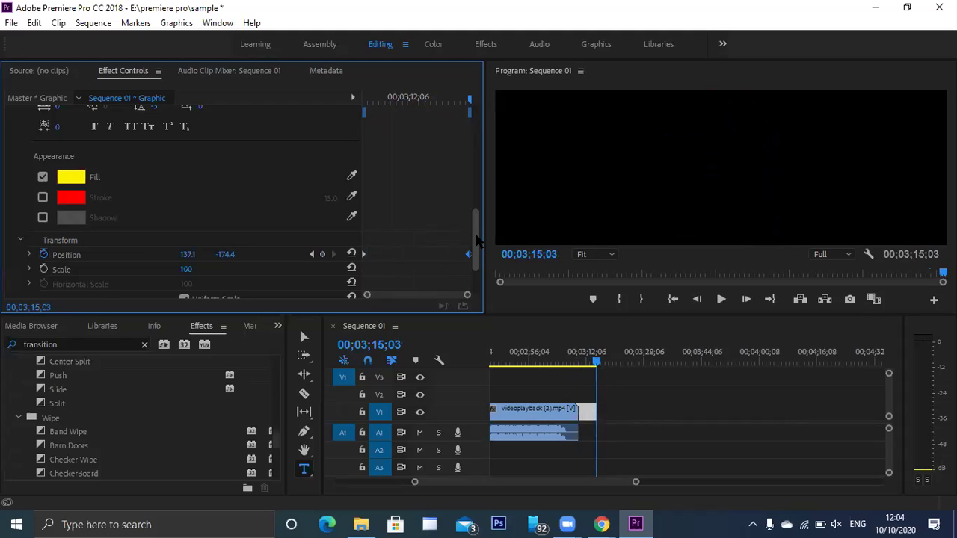
Select the closing text graphic at the end of the sequence and save the project
left_click_drag(477, 244, 481, 275)
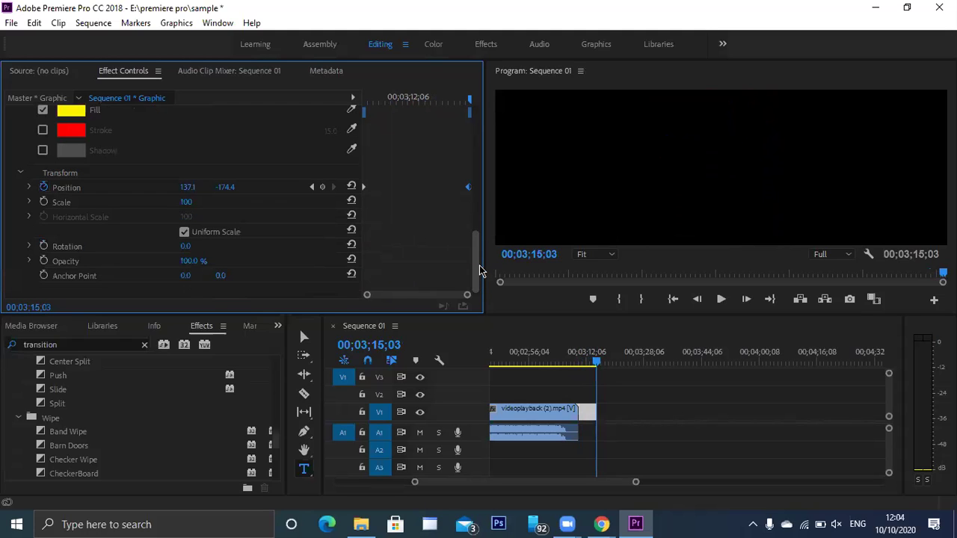
left_click(588, 417)
key("ctrl+s")
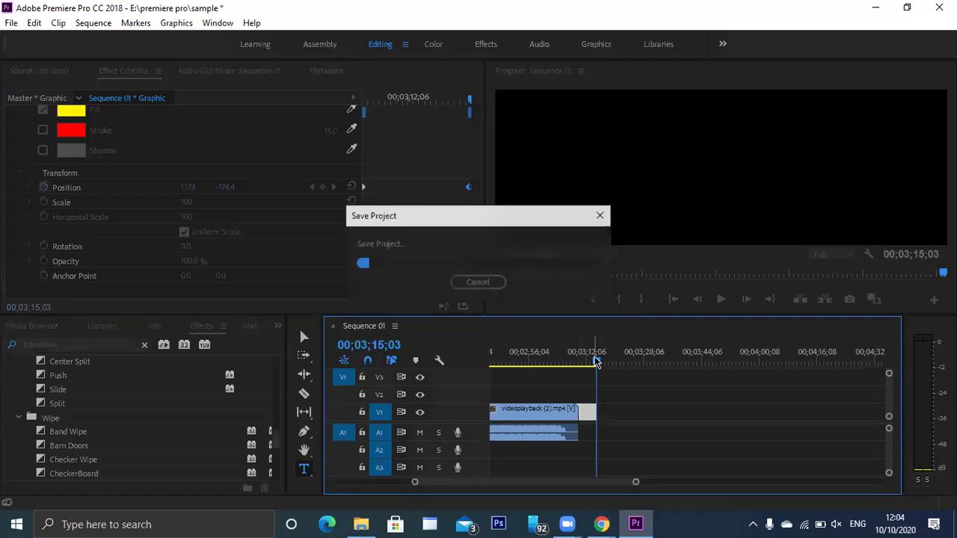
left_click(544, 355)
left_click(733, 187)
left_click(733, 186)
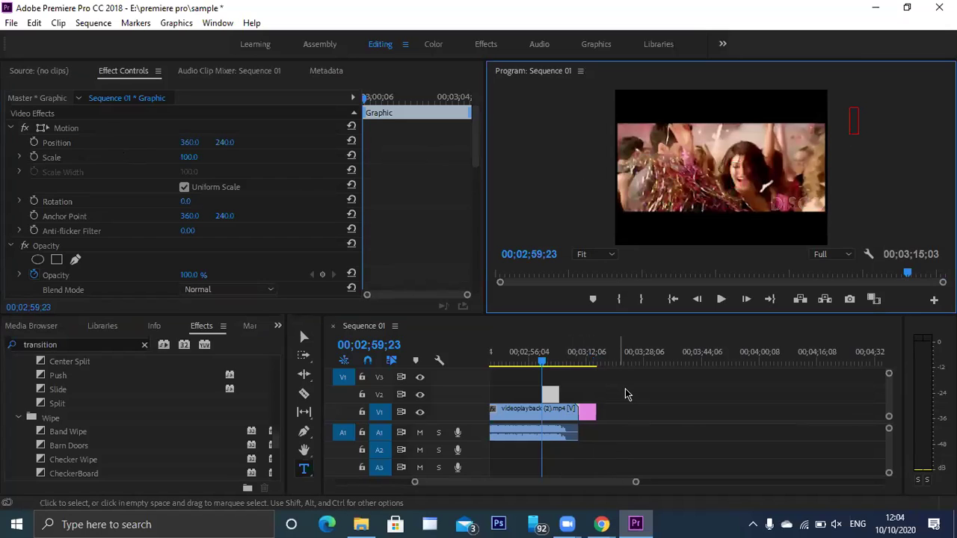
left_click(626, 395)
left_click(552, 394)
key("Delete")
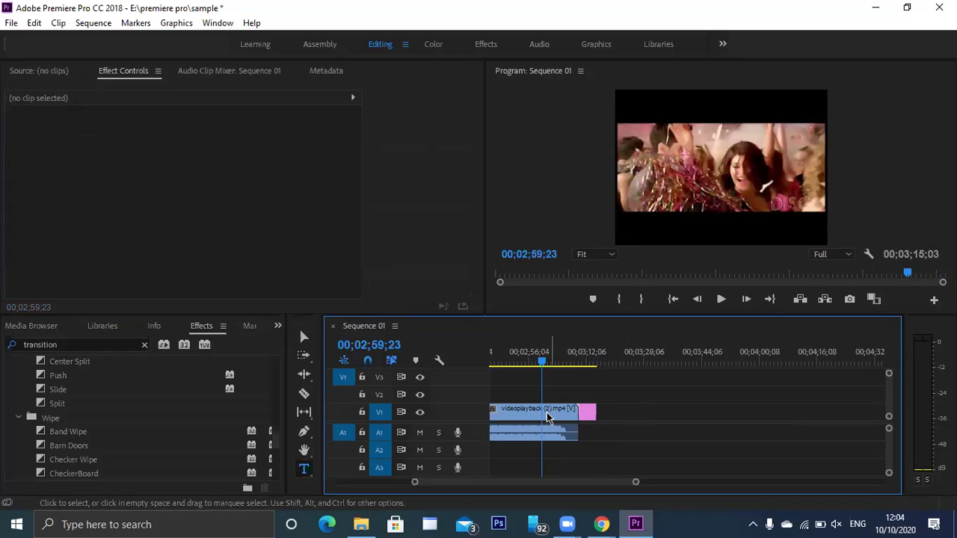
Scale the last video clip on V1 to 63 and set its horizontal Motion position to 227
left_click(544, 417)
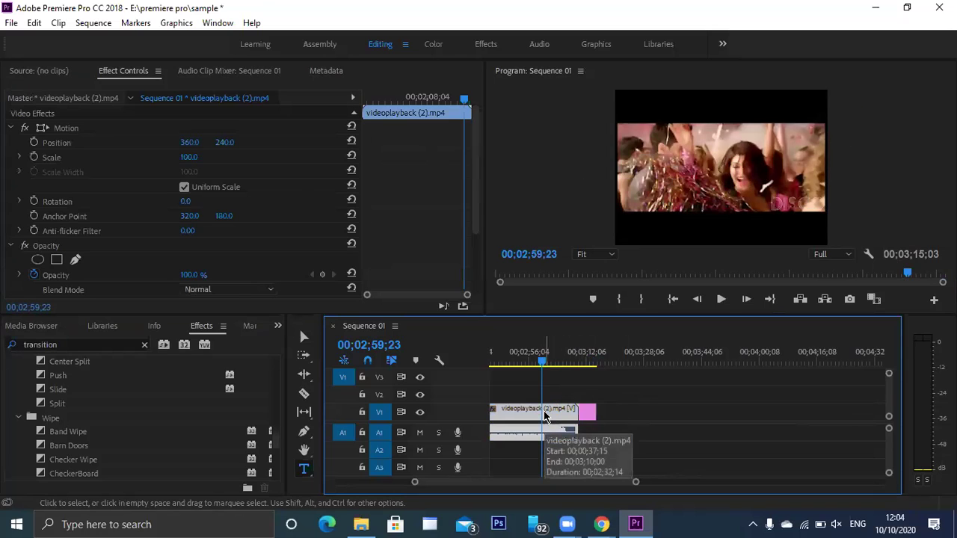
mouse_move(478, 193)
left_mouse_down()
mouse_move(480, 266)
mouse_move(479, 182)
left_mouse_up()
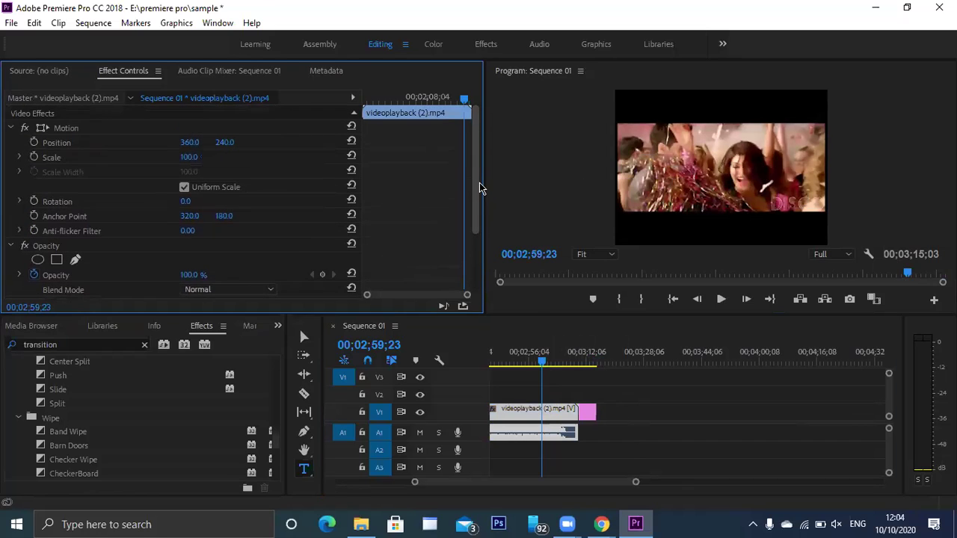
left_click_drag(188, 157, 161, 157)
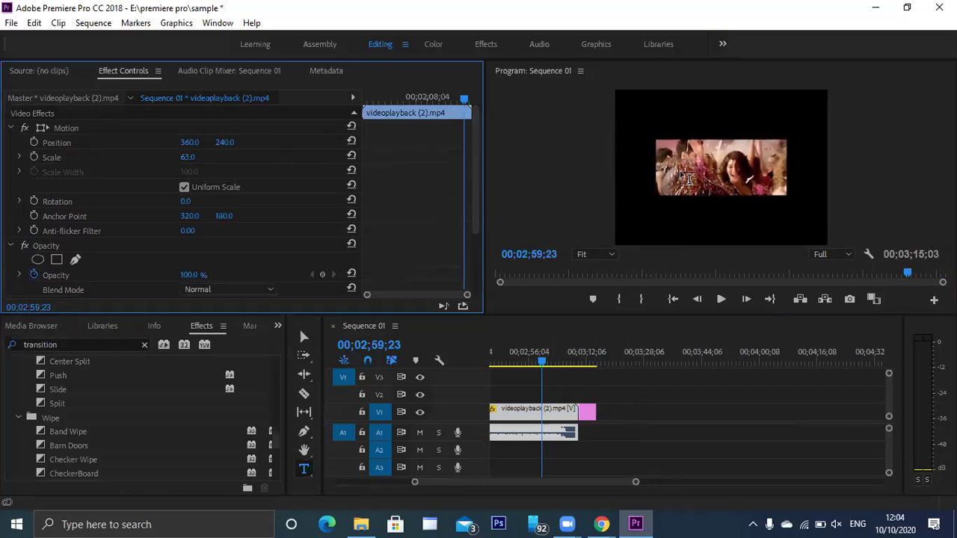
left_click_drag(189, 142, 90, 142)
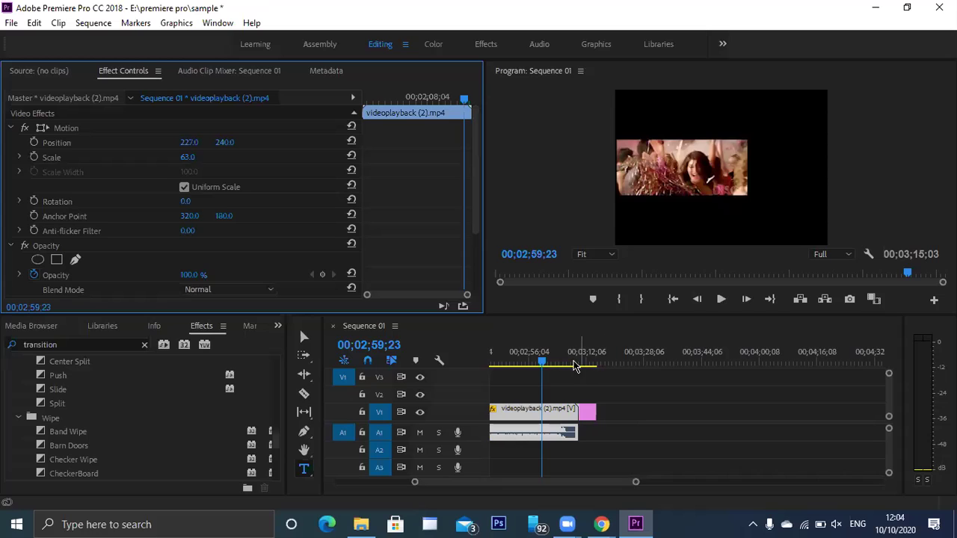
Move the closing text graphic onto V2 above the last part of the video and extend it to the video clip's end
left_click_drag(553, 364, 577, 364)
left_click(587, 416)
left_click_drag(580, 410, 547, 393)
left_click_drag(580, 364, 545, 368)
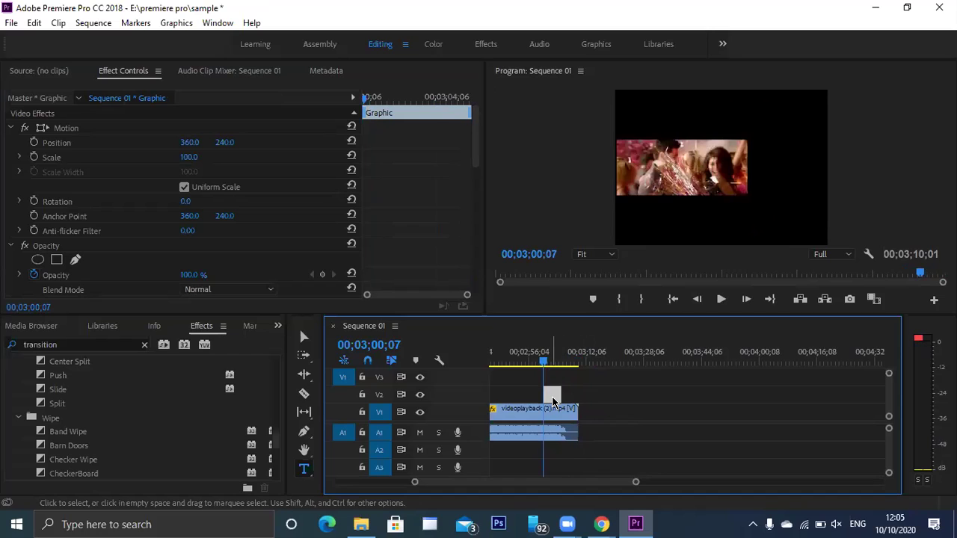
left_click_drag(560, 394, 576, 394)
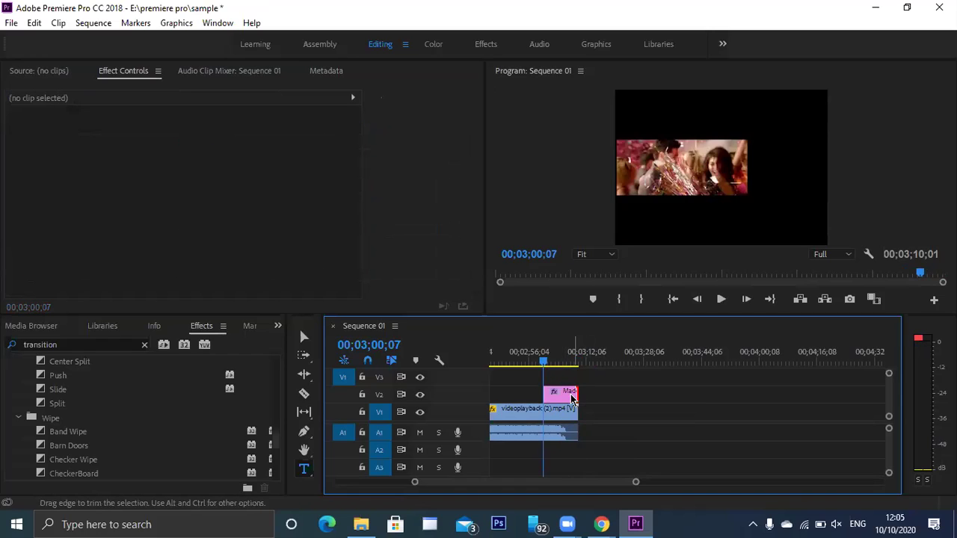
key("space")
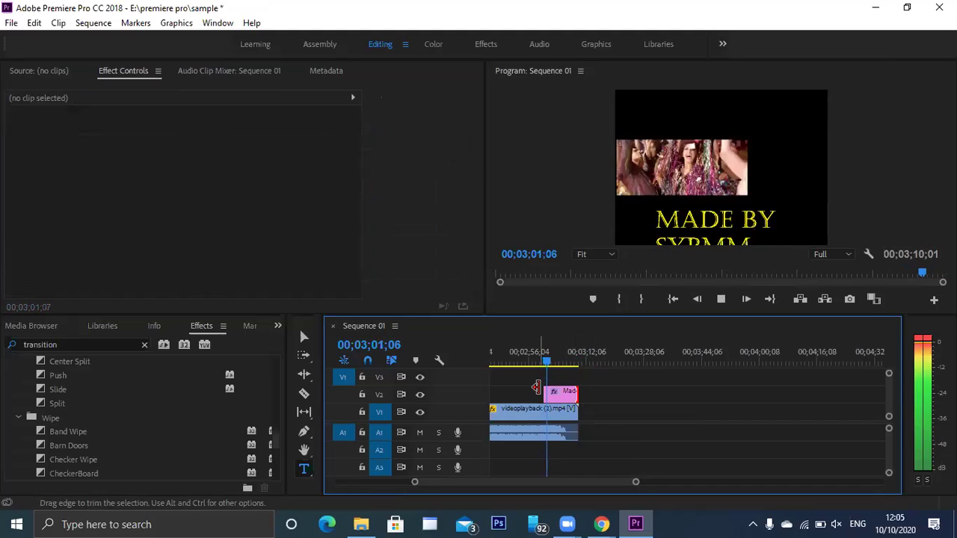
key("space")
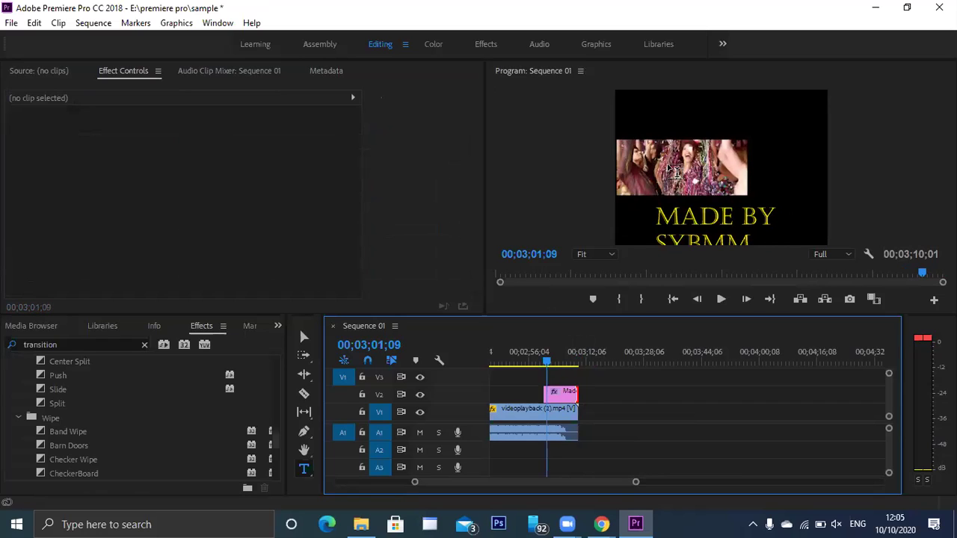
Scale the closing text graphic to 46 and set its horizontal Motion position to 600, beside the shrunken video
left_click(554, 400)
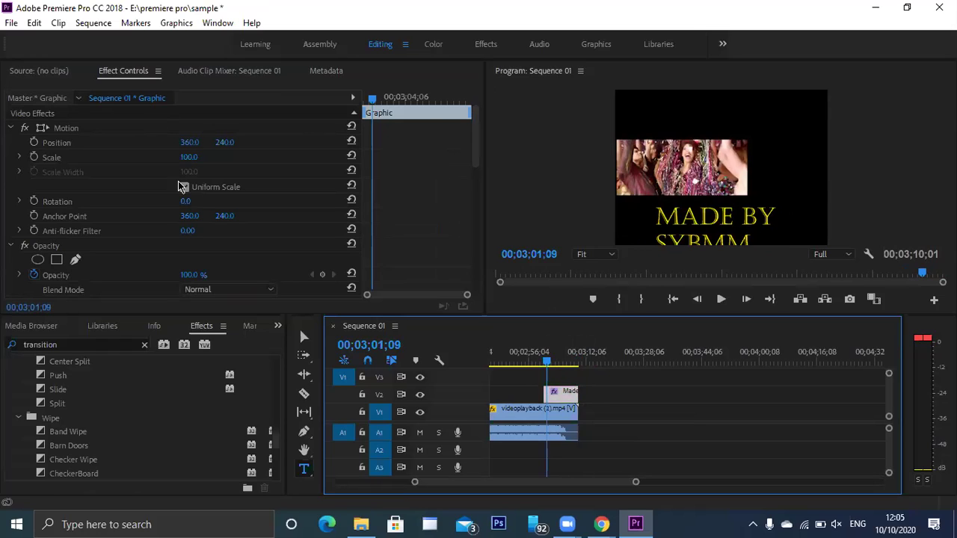
left_click_drag(189, 157, 207, 142)
left_click_drag(189, 142, 202, 142)
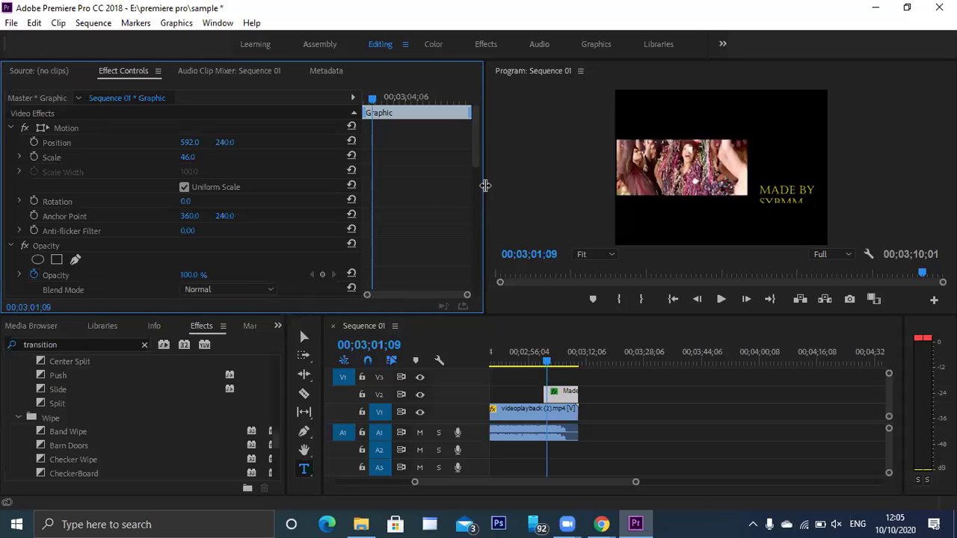
mouse_move(474, 154)
left_mouse_down()
mouse_move(474, 203)
mouse_move(474, 141)
left_mouse_up()
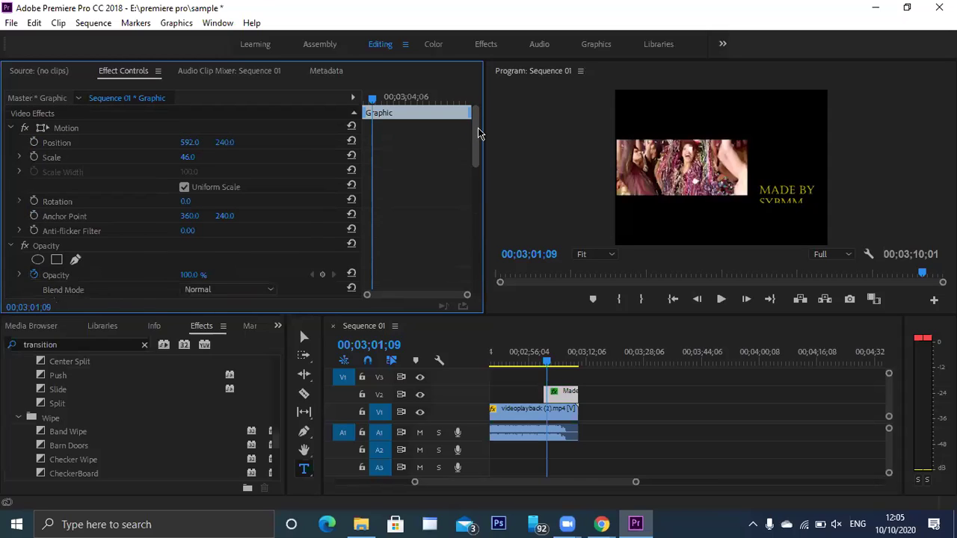
left_click(193, 141)
type("600")
key("Return")
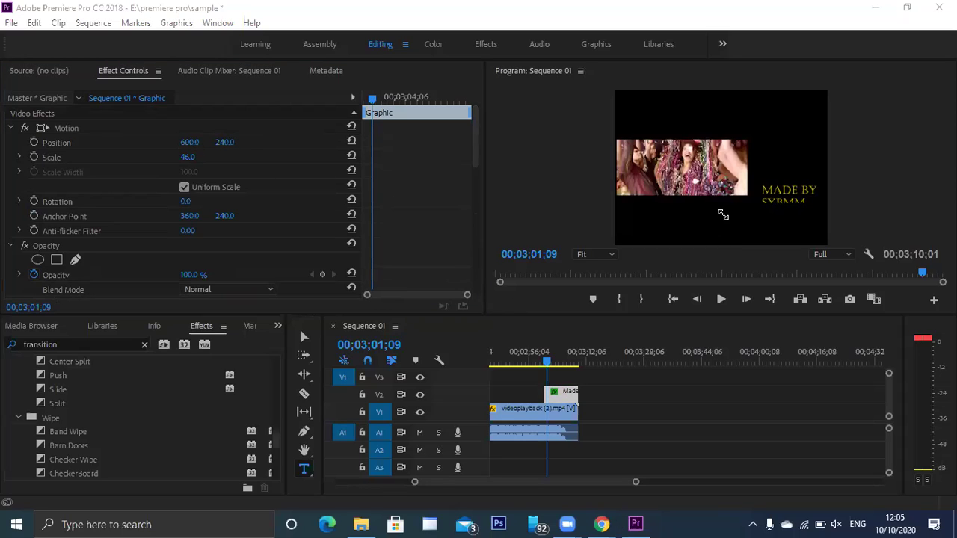
Add Motion position keyframes at 600, 240 to the closing text graphic at 00;03;01;08 and 00;03;05;18
left_click(374, 101)
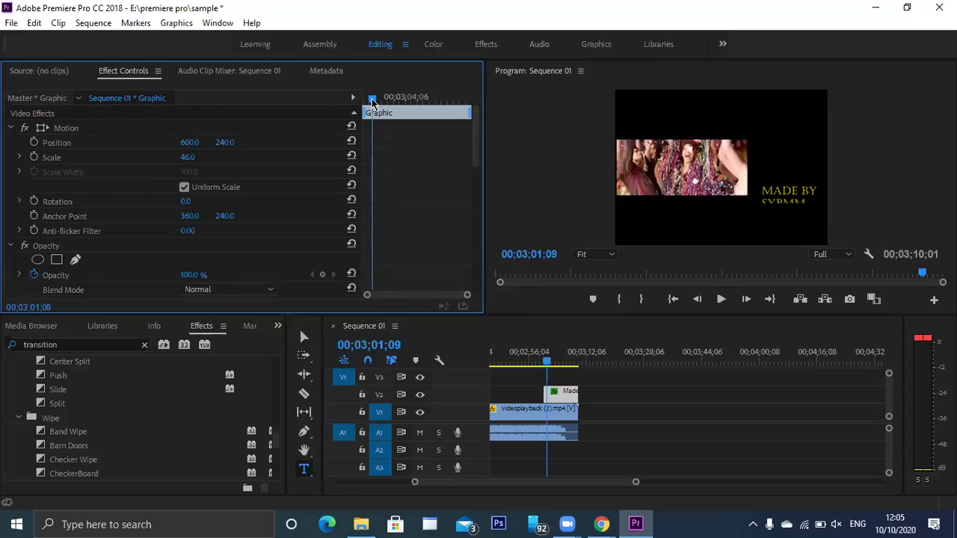
left_click(33, 142)
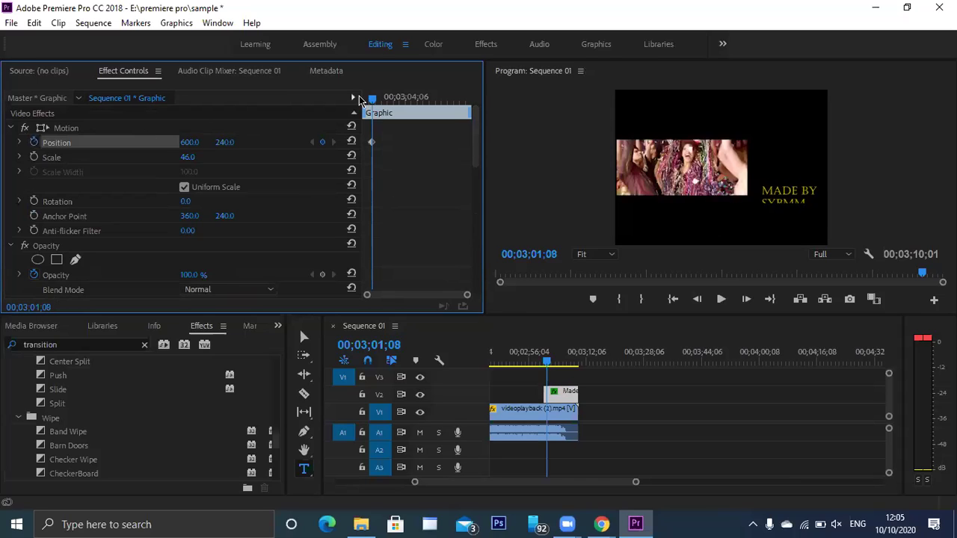
left_click_drag(371, 103, 423, 114)
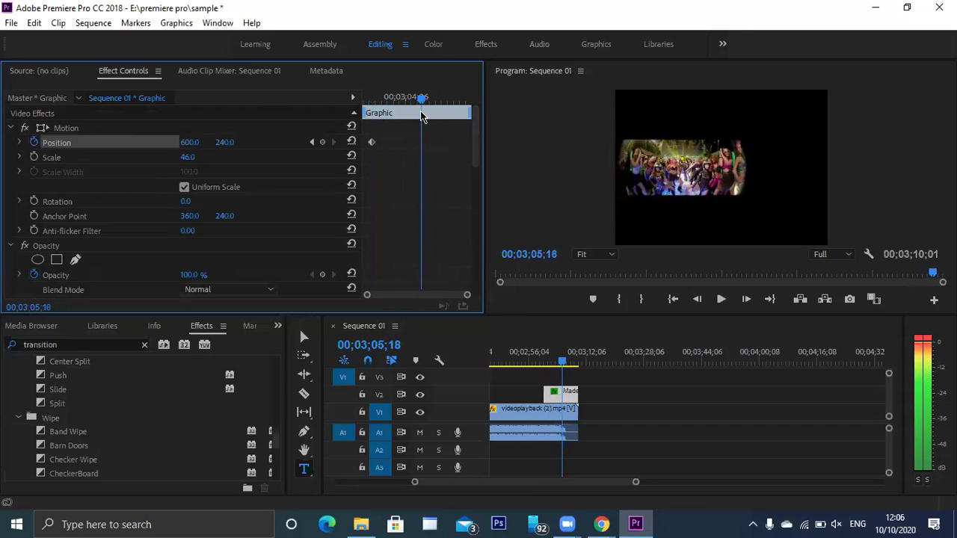
left_click(322, 143)
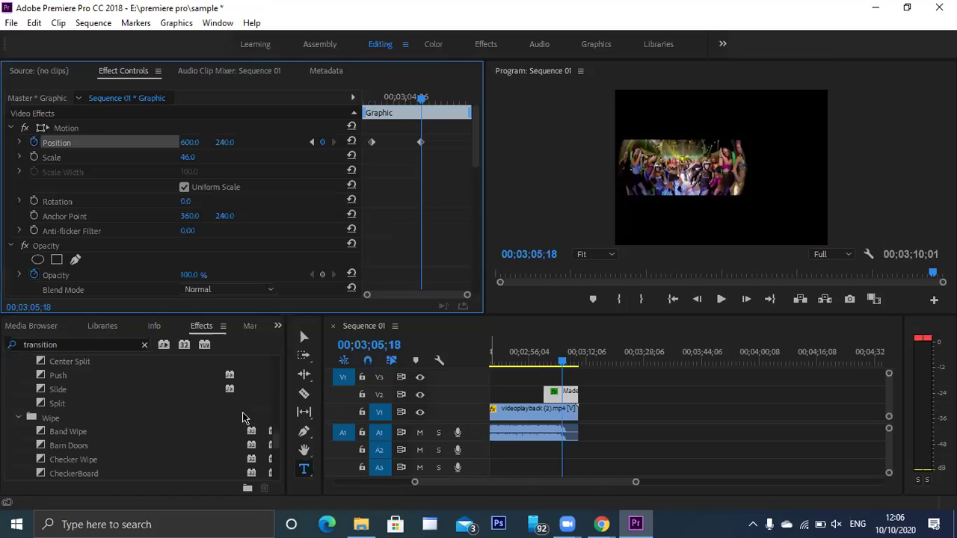
Split the closing text graphic at 00;03;05;18 and delete the piece after the cut
left_click(303, 394)
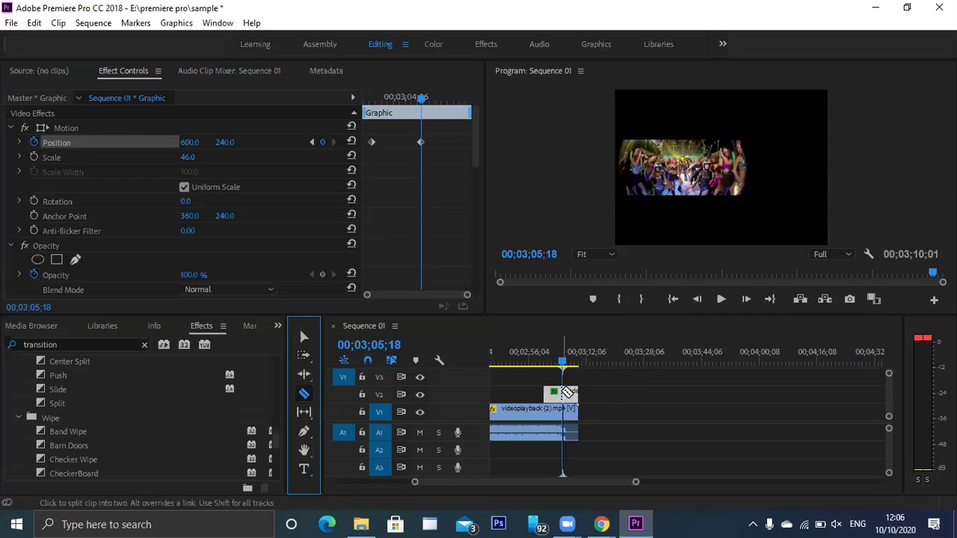
left_click(566, 392)
left_click(303, 338)
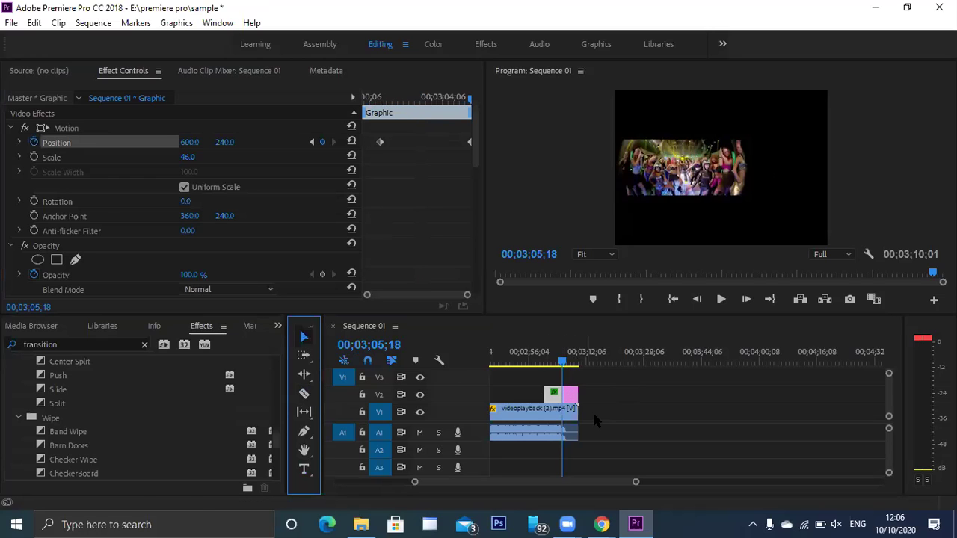
left_click(568, 392)
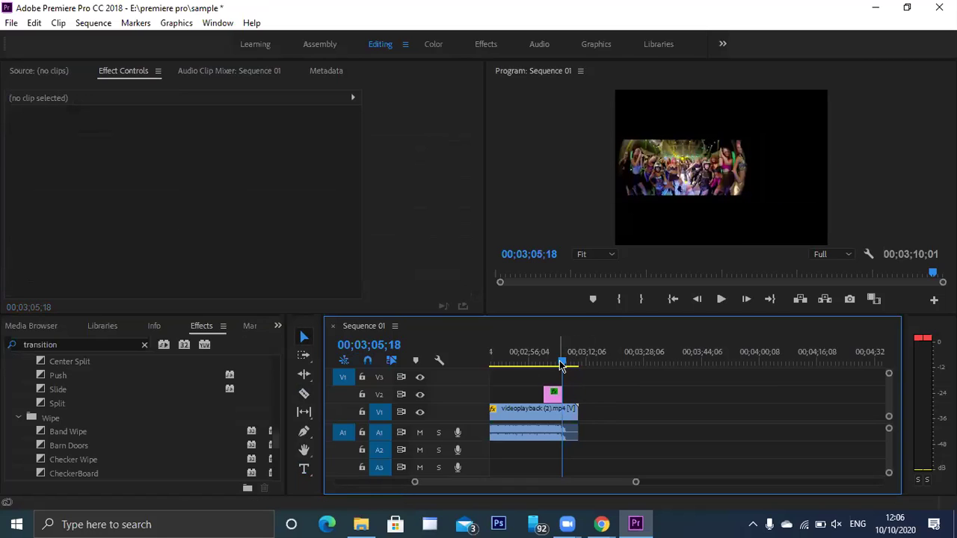
Play the sequence from just before the closing text graphic to check the credits scrolling beside the video
left_click_drag(561, 365, 540, 366)
key("space")
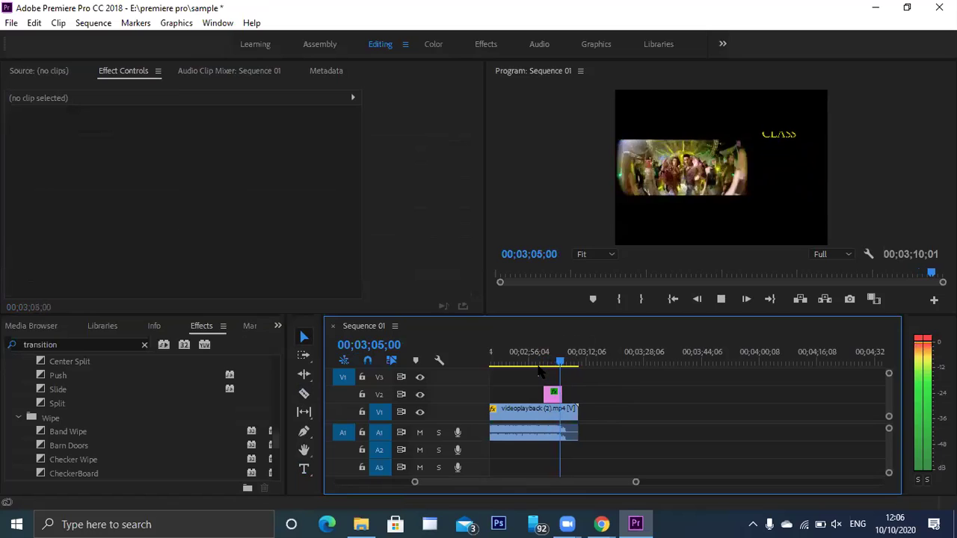
key("space")
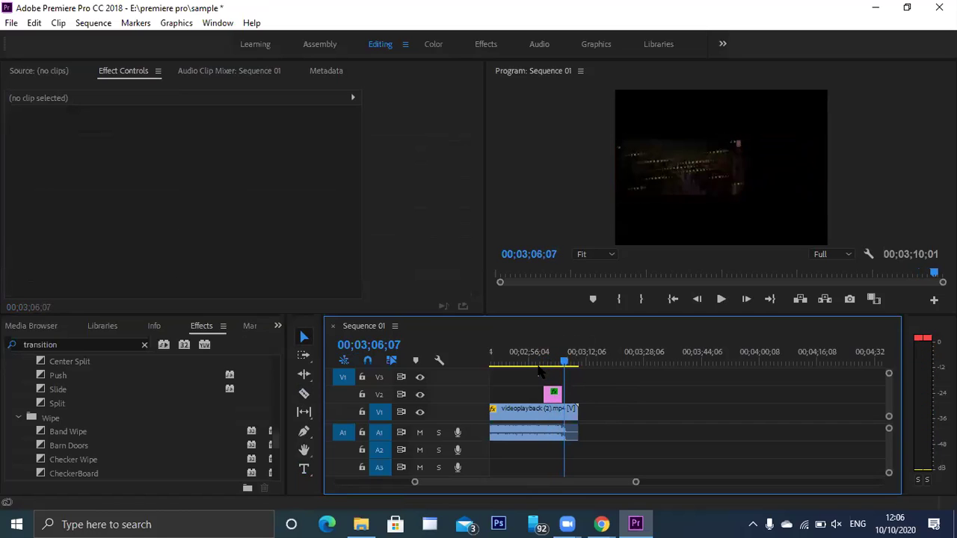